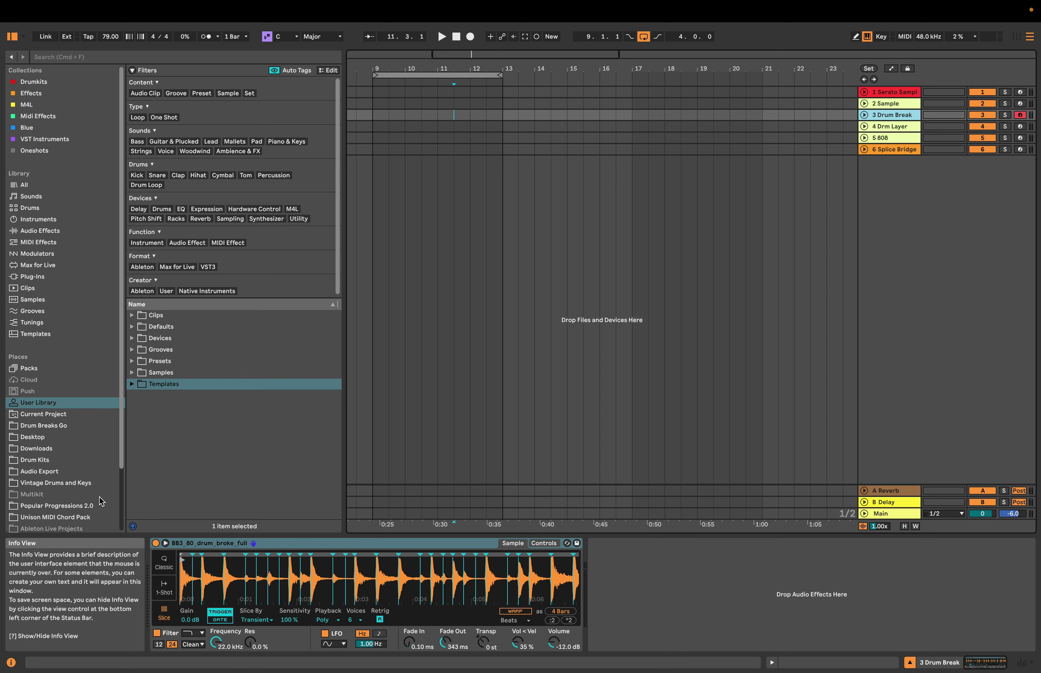
Insert an empty four-bar MIDI clip on the Drum Break track, spanning bars 9 to 13.
{"action": "scroll", "coordinate": [96, 493], "scroll_direction": "down", "scroll_amount": 4}
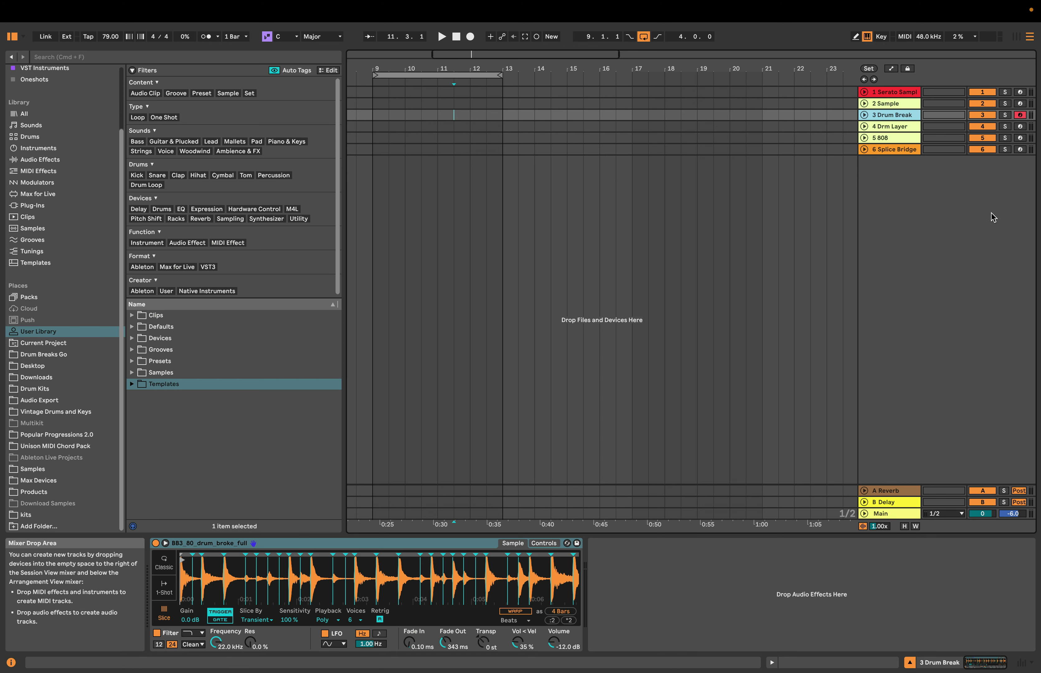
{"action": "left_click_drag", "start_coordinate": [379, 115], "coordinate": [421, 116]}
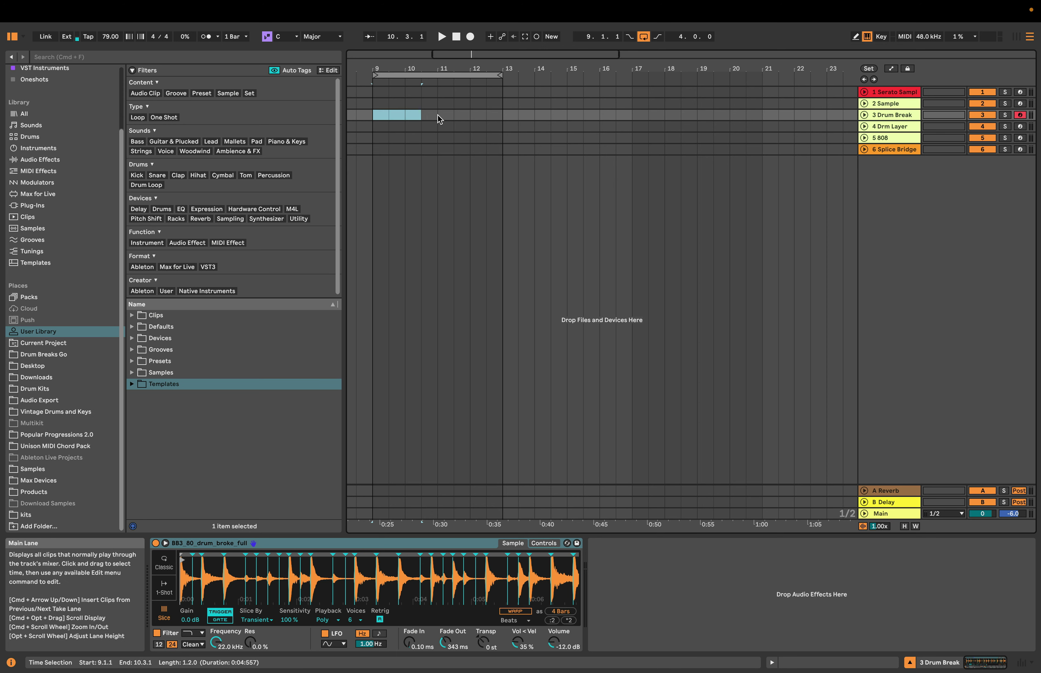
{"action": "right_click", "coordinate": [495, 113]}
{"action": "left_click", "coordinate": [507, 203]}
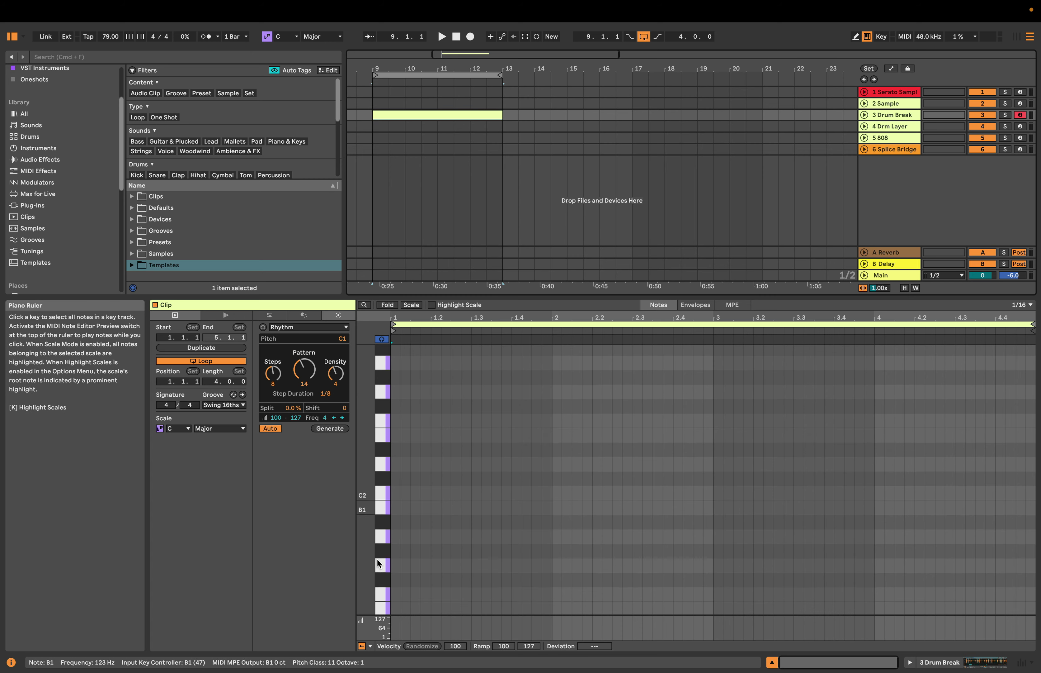
Add sixteenth notes in the Drum Break clip's first bar: D#1 on beats 2 and 4, C1 at 1.1.1, 1.2.3, 1.3.3 and 1.4.3.
{"action": "scroll", "coordinate": [379, 561], "scroll_direction": "down", "scroll_amount": 5}
{"action": "double_click", "coordinate": [436, 515]}
{"action": "double_click", "coordinate": [517, 514]}
{"action": "double_click", "coordinate": [396, 559]}
{"action": "double_click", "coordinate": [456, 558]}
{"action": "double_click", "coordinate": [496, 558]}
{"action": "double_click", "coordinate": [537, 558]}
Add a C1 ghost note at 1.2.2 with velocity 48, the other notes at 127, and repeat the bar across the four-bar clip.
{"action": "key", "text": "space"}
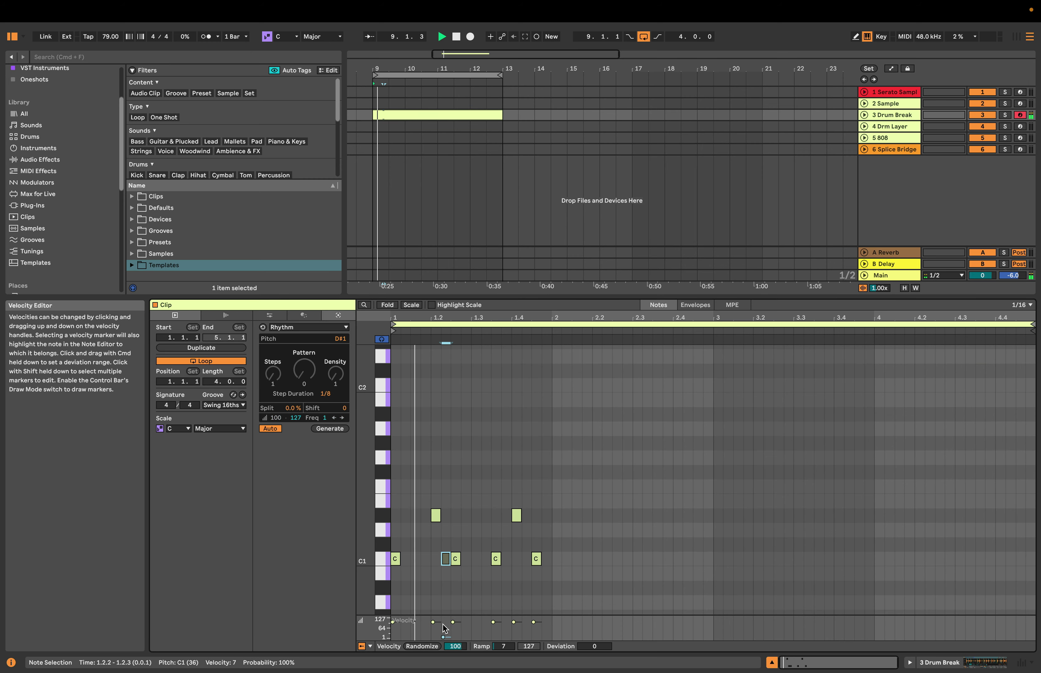
{"action": "key", "text": "space"}
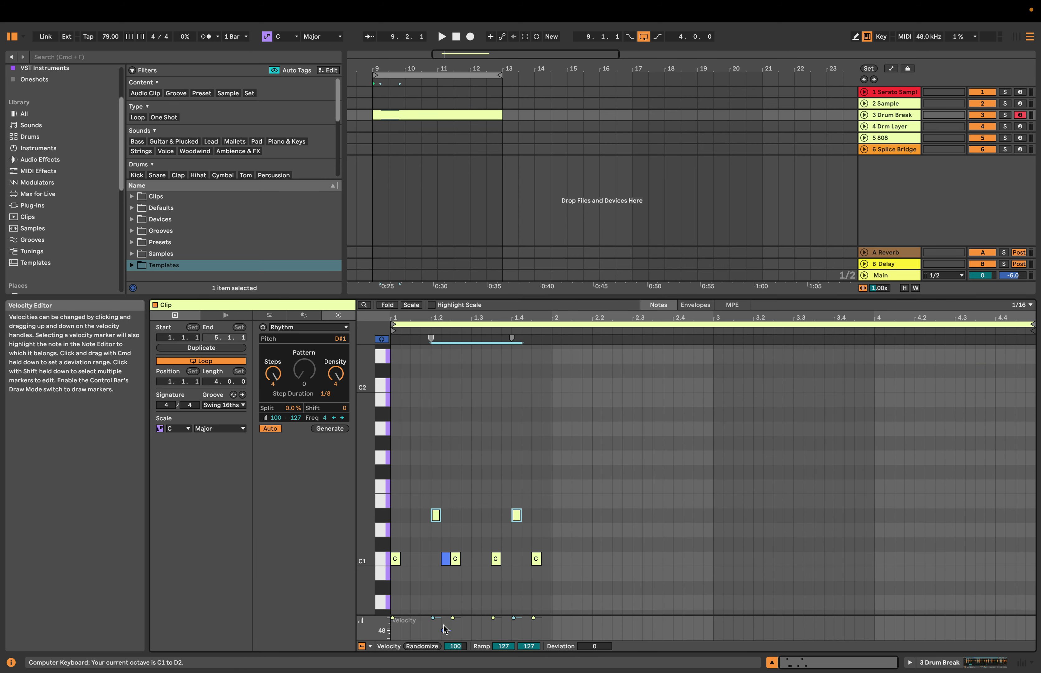
{"action": "key", "text": "space"}
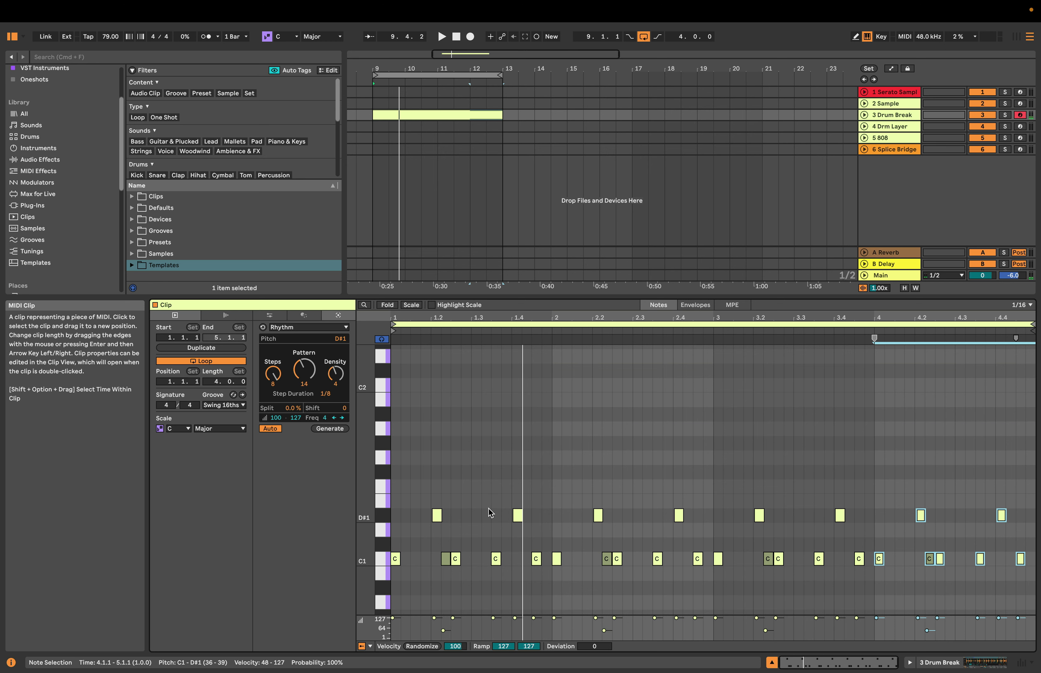
Play the Drum Break pattern back from bar 9.
{"action": "left_click", "coordinate": [371, 113]}
{"action": "key", "text": "space"}
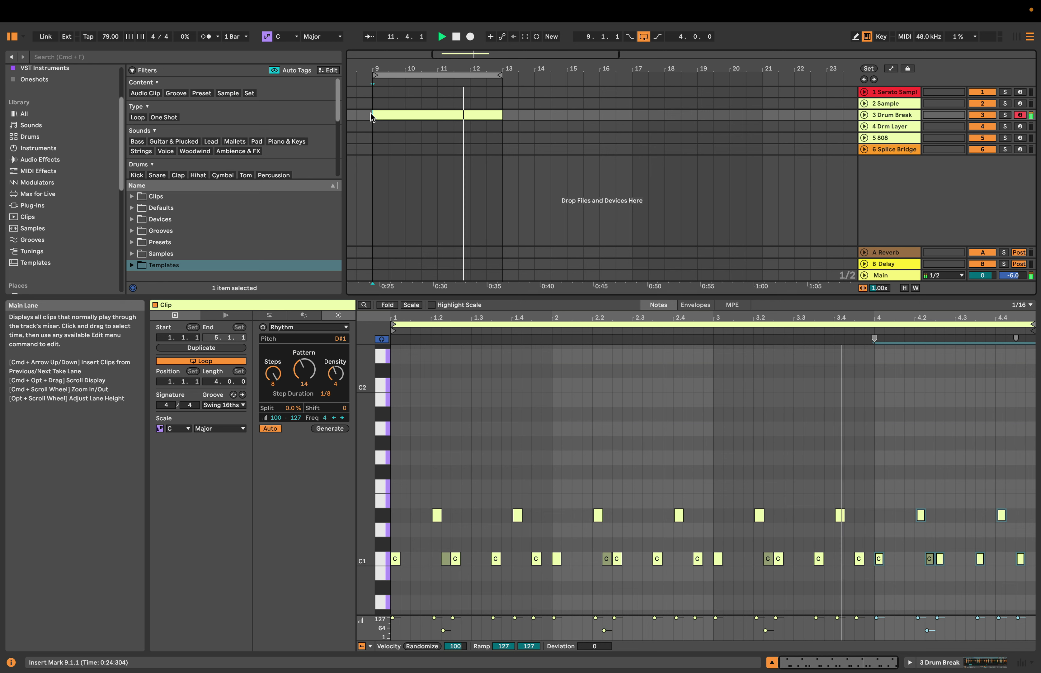
{"action": "key", "text": "space"}
Insert an empty four-bar MIDI clip on the Drm Layer track, spanning bars 9 to 13.
{"action": "left_click", "coordinate": [378, 127]}
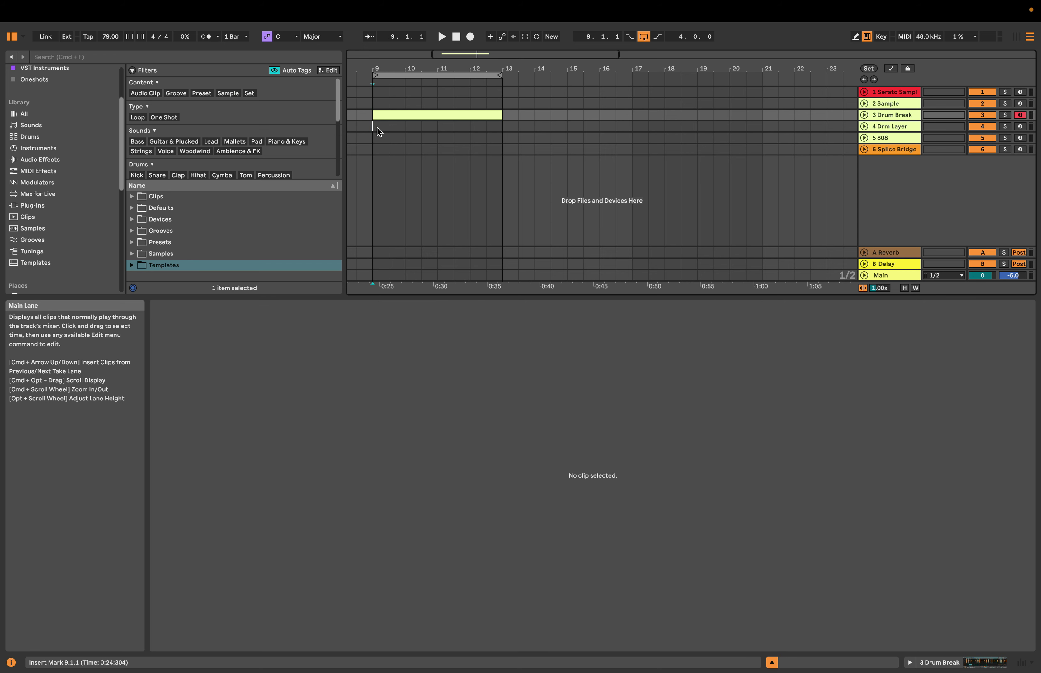
{"action": "left_click_drag", "start_coordinate": [378, 127], "coordinate": [481, 127]}
{"action": "right_click", "coordinate": [499, 127]}
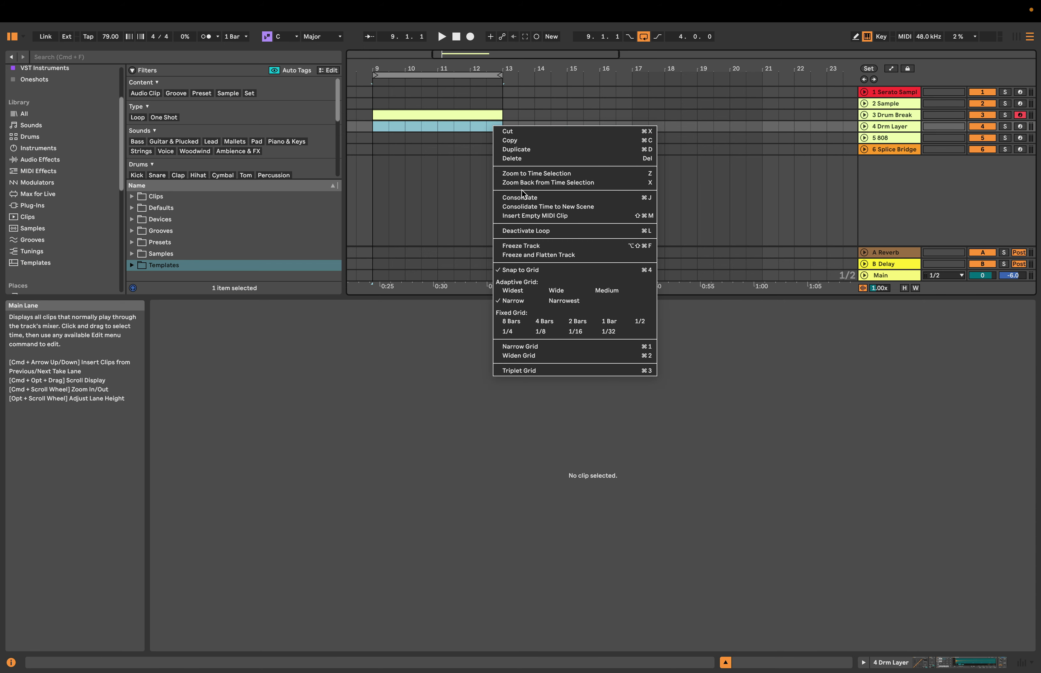
{"action": "left_click", "coordinate": [542, 213]}
Show the Drm Layer track's Drum Rack and audition the BWB WAV 6 KICK (1) pad.
{"action": "left_click", "coordinate": [908, 129]}
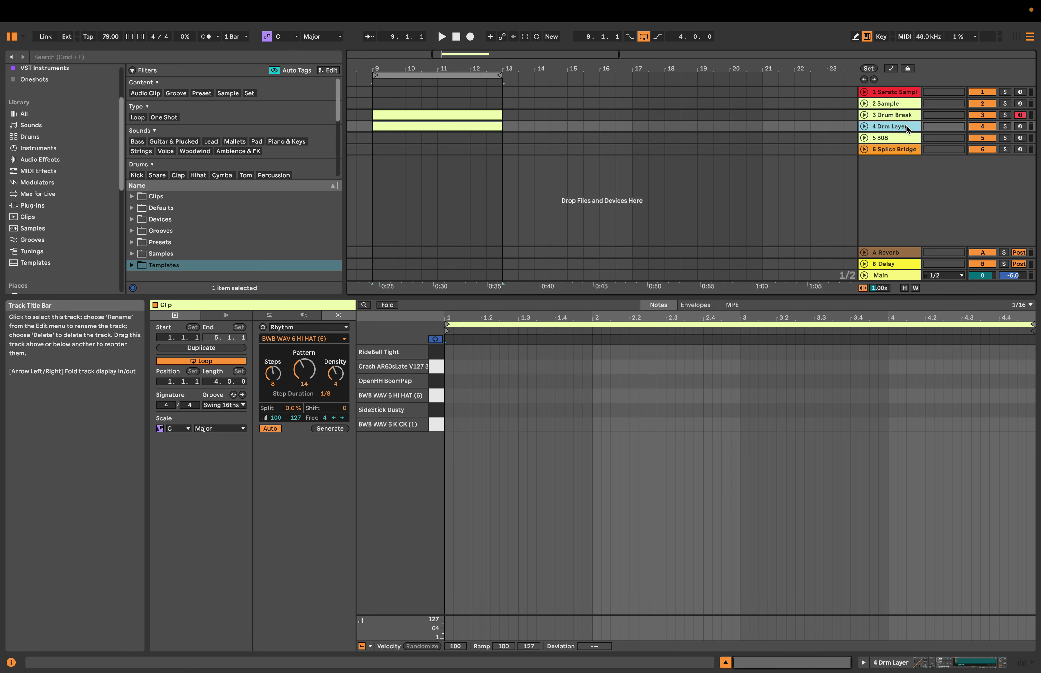
{"action": "double_click", "coordinate": [907, 126]}
{"action": "left_click", "coordinate": [415, 644]}
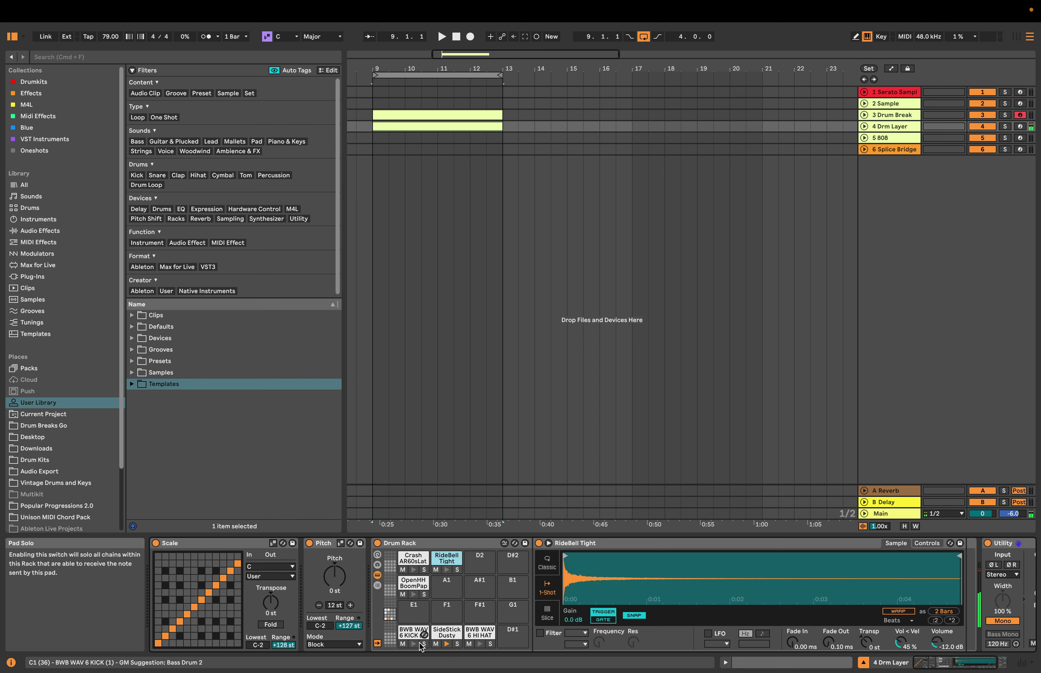
Copy all C1 notes from the Drum Break clip into the Drm Layer clip's kick lane and play the layered kicks.
{"action": "left_click", "coordinate": [403, 126]}
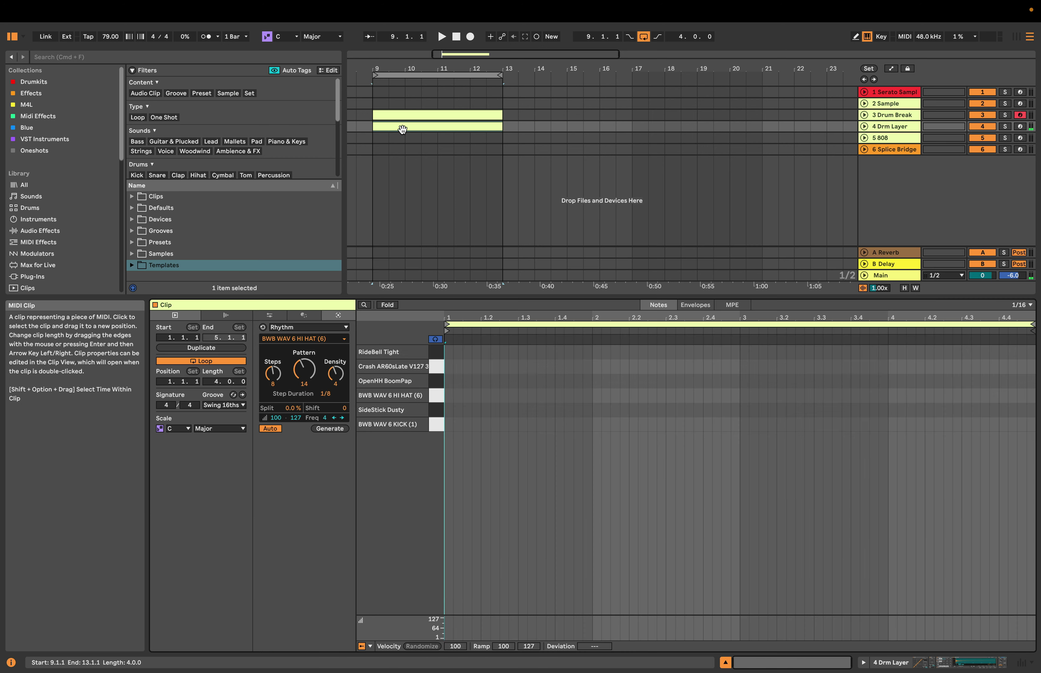
{"action": "left_click", "coordinate": [405, 112]}
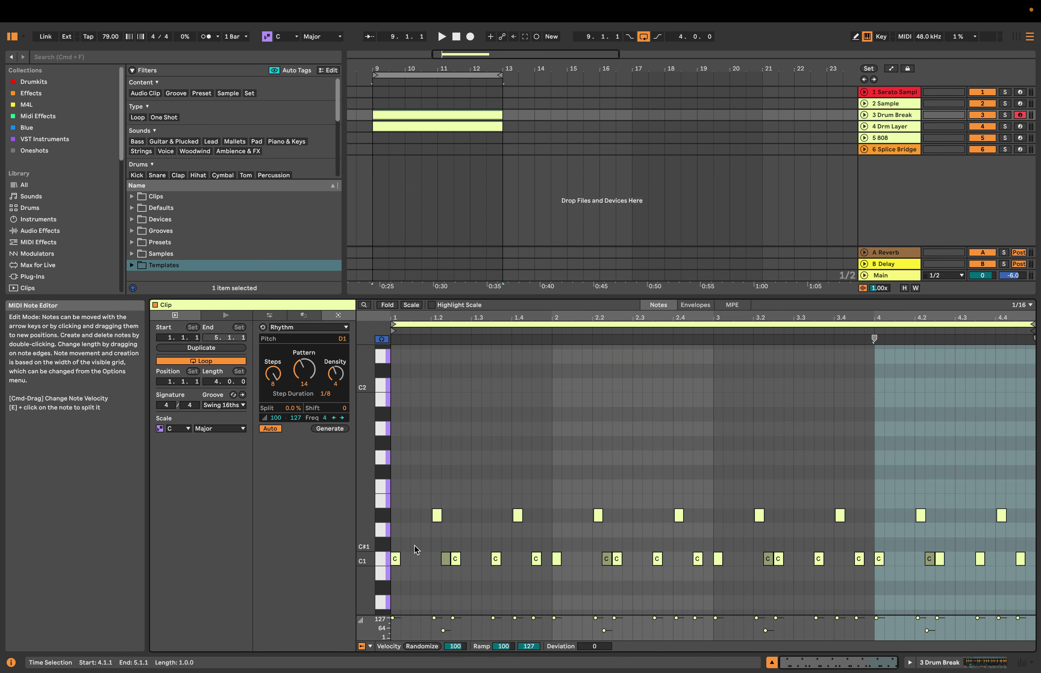
{"action": "left_click", "coordinate": [381, 559]}
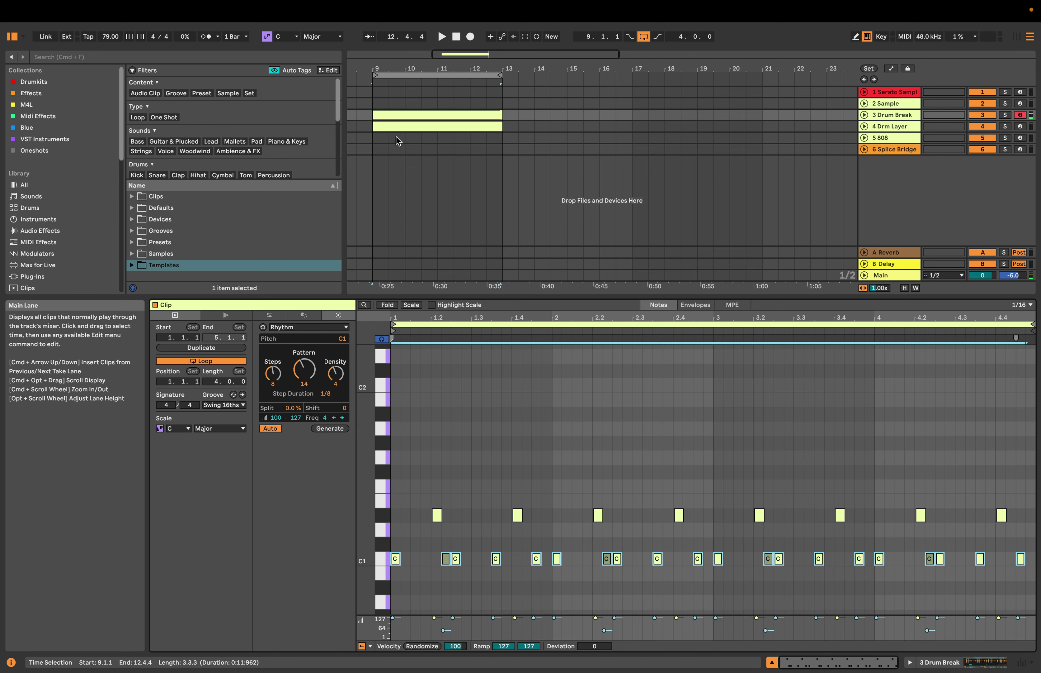
{"action": "left_click", "coordinate": [396, 126]}
{"action": "key", "text": "super+v"}
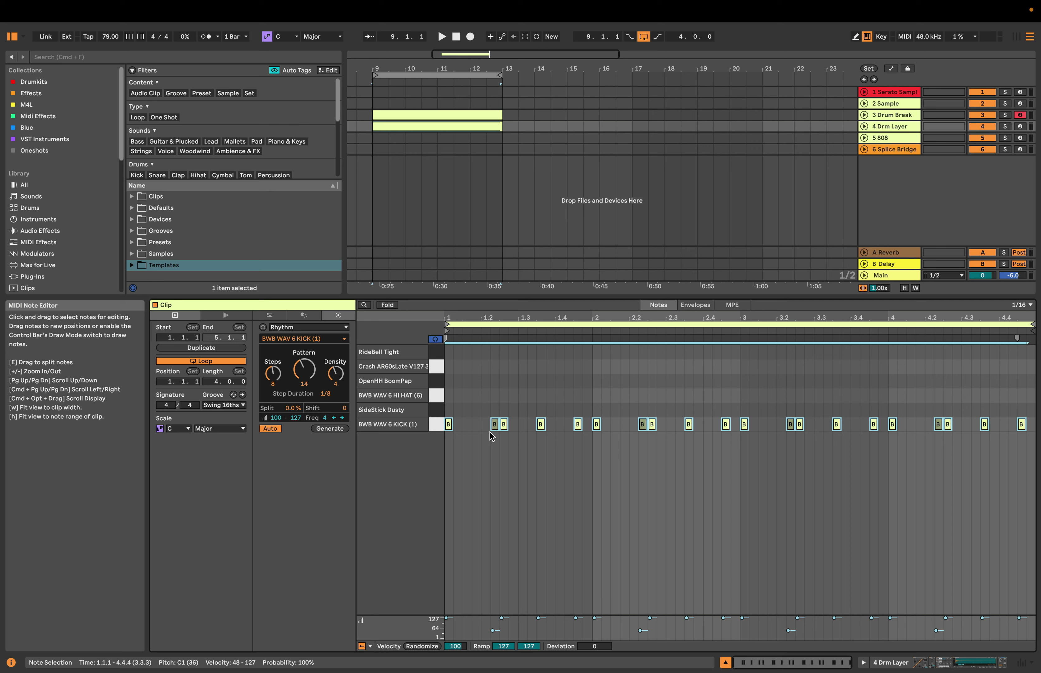
{"action": "key", "text": "space"}
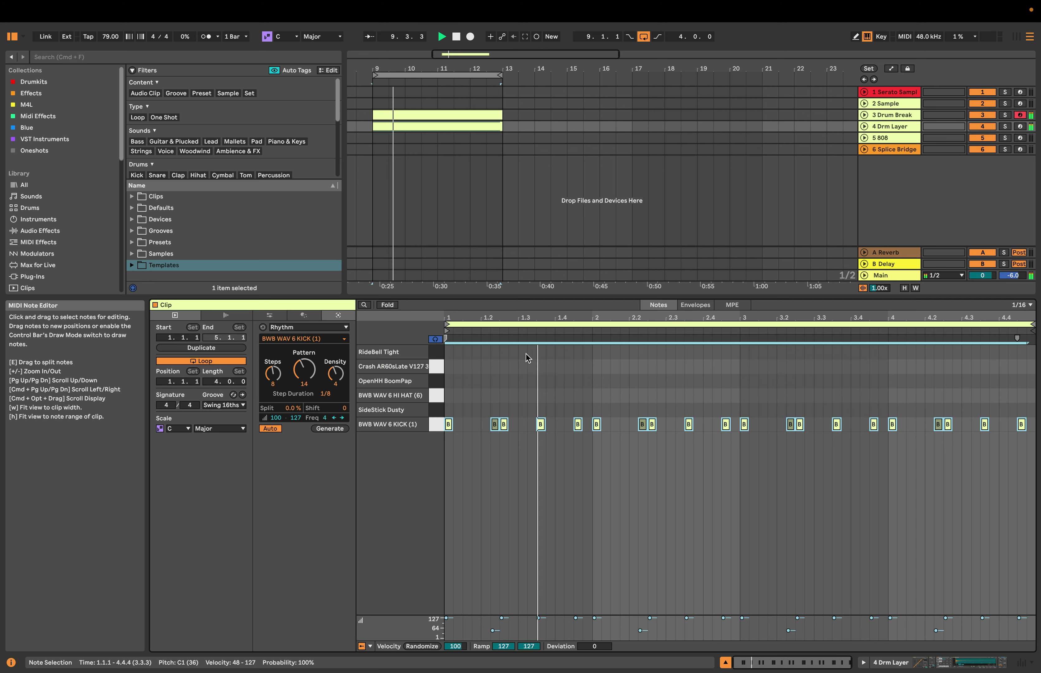
Add SideStick Dusty hits on beats 2 and 4 of the first bar, duplicate them across all four bars, and listen back.
{"action": "double_click", "coordinate": [486, 409]}
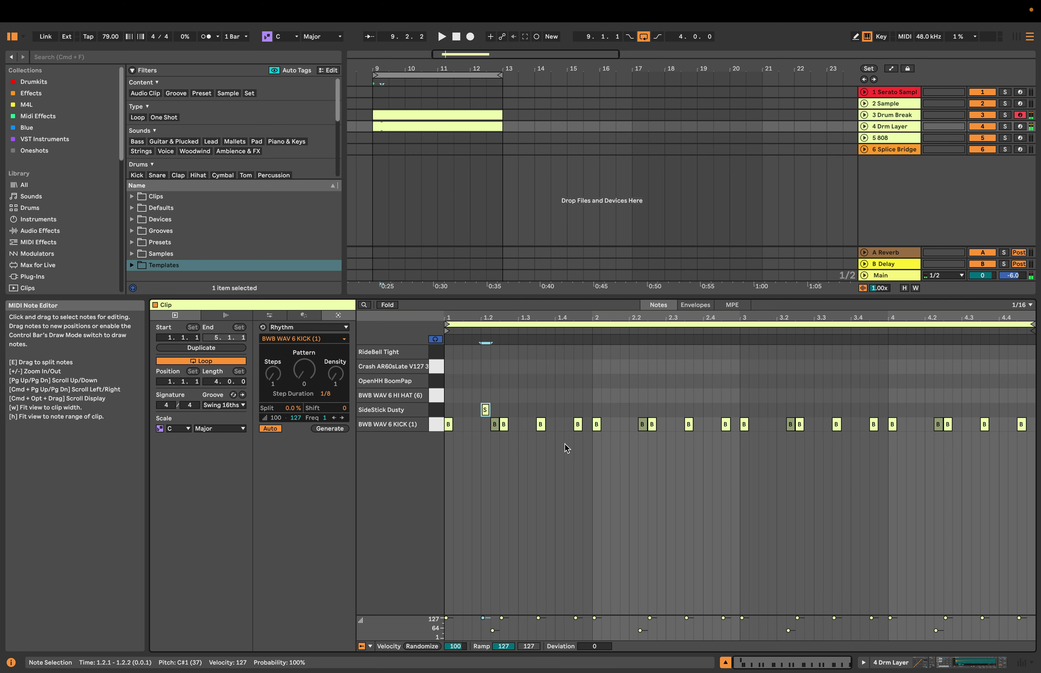
{"action": "double_click", "coordinate": [560, 410]}
{"action": "left_click", "coordinate": [485, 410], "text": "shift"}
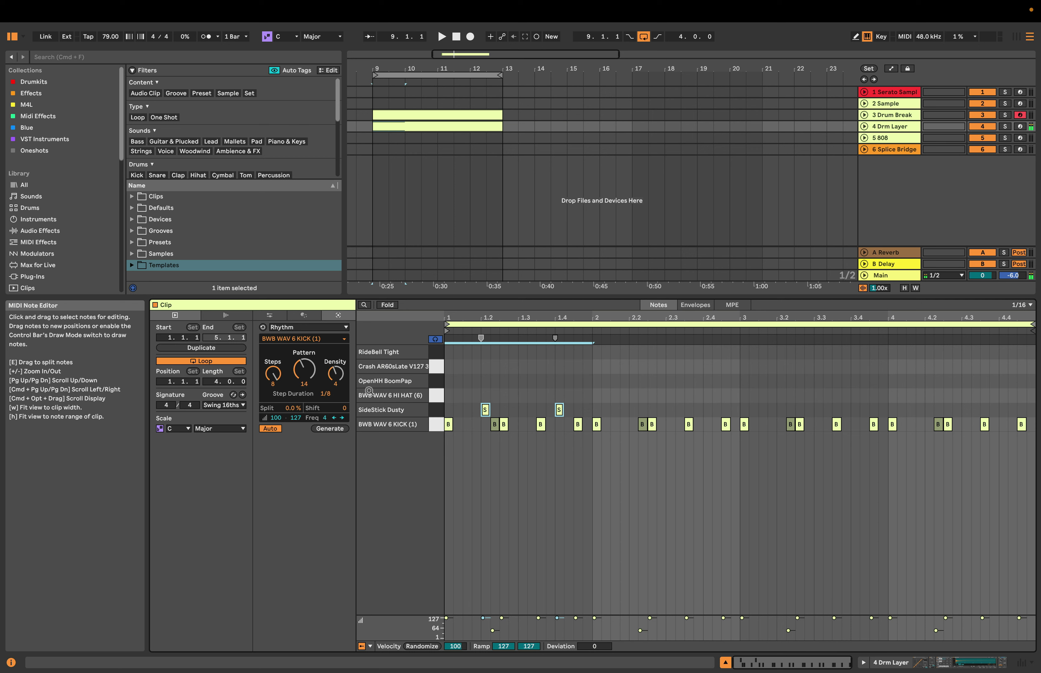
{"action": "key", "text": "super+d"}
{"action": "key", "text": "super+d"}
{"action": "key", "text": "super+d"}
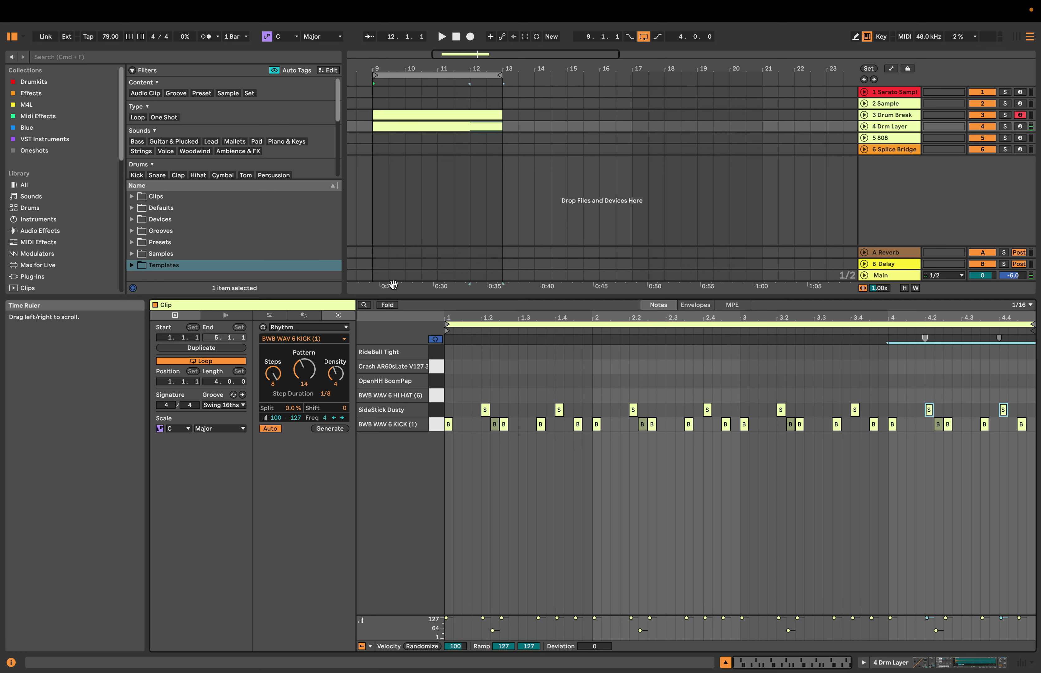
{"action": "key", "text": "space"}
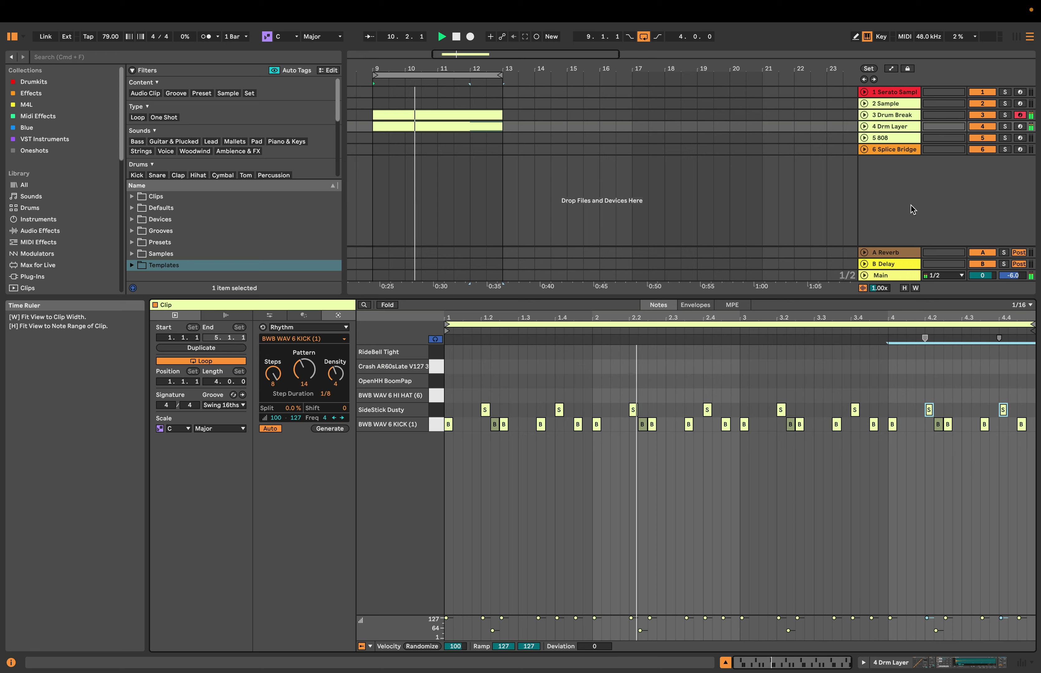
{"action": "key", "text": "space"}
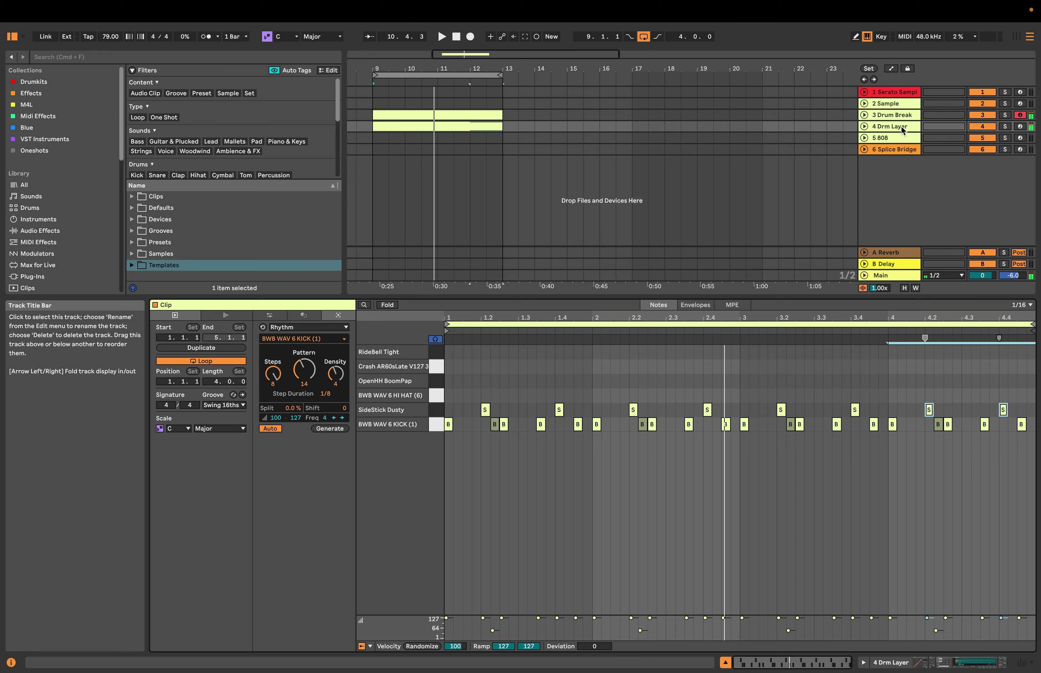
Set the SideStick Dusty pad's transposition to -2 st and check the track levels in the mixer during playback.
{"action": "double_click", "coordinate": [903, 130]}
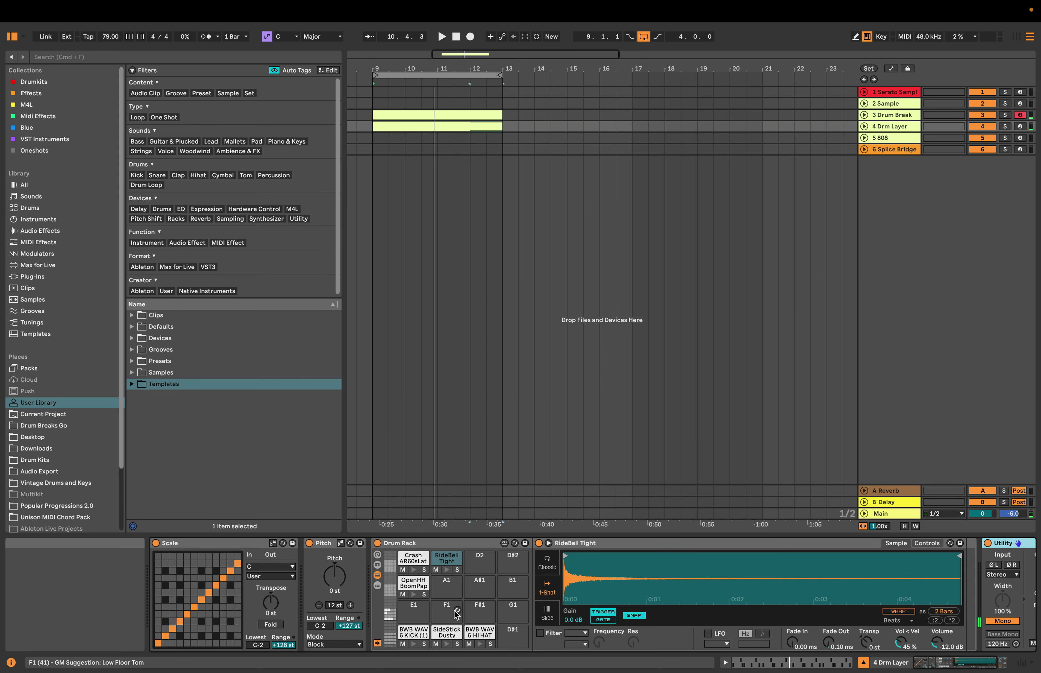
{"action": "left_click", "coordinate": [447, 632]}
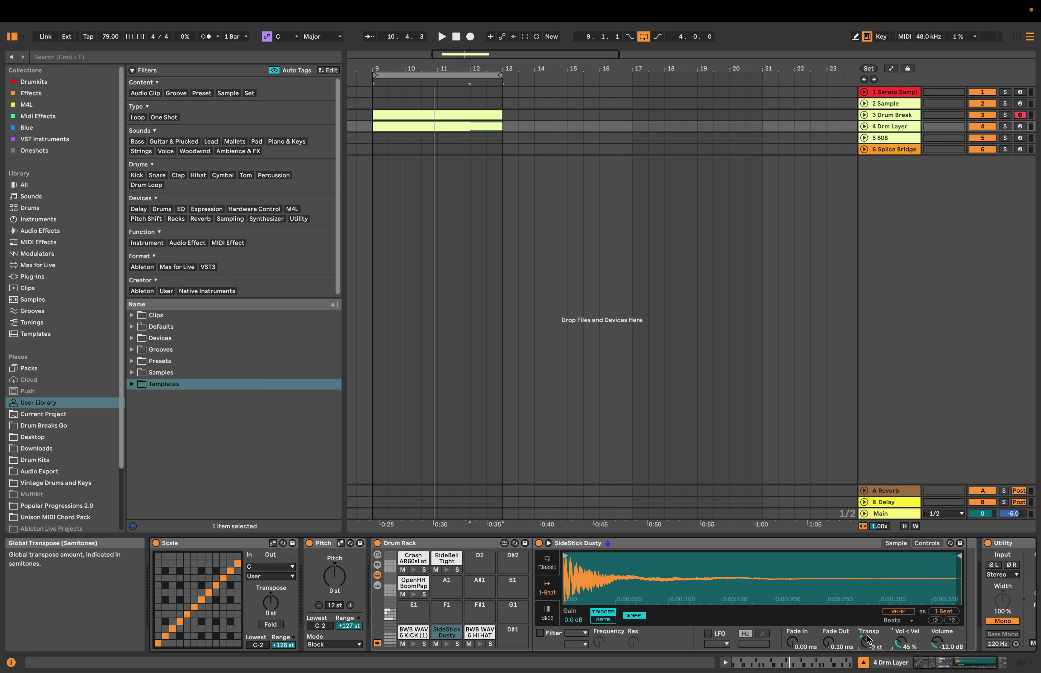
{"action": "key", "text": "space"}
{"action": "key", "text": "Tab"}
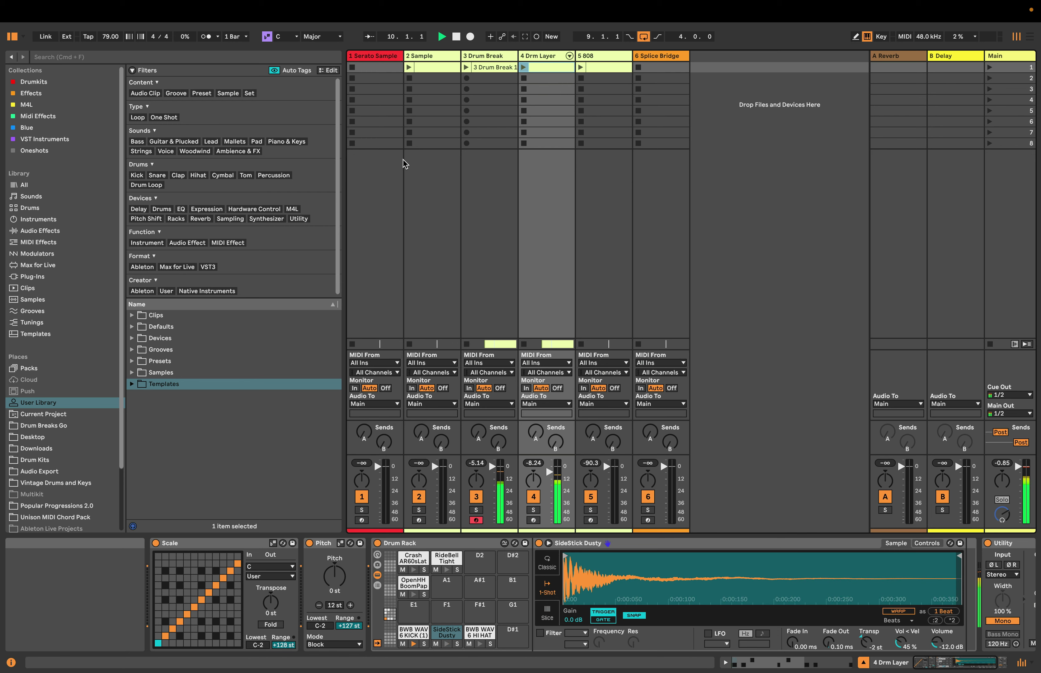
{"action": "key", "text": "Tab"}
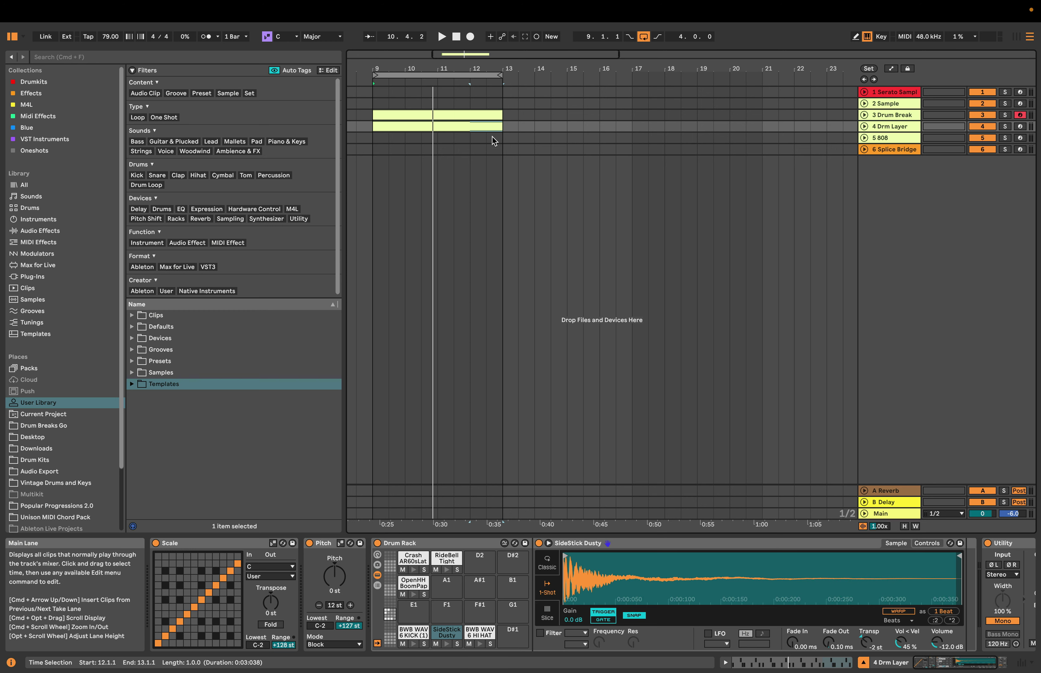
Arm the Sample track, try its sample in 1-Shot mode, and return it to Slice mode with a transposition of -4 st.
{"action": "left_click", "coordinate": [888, 103]}
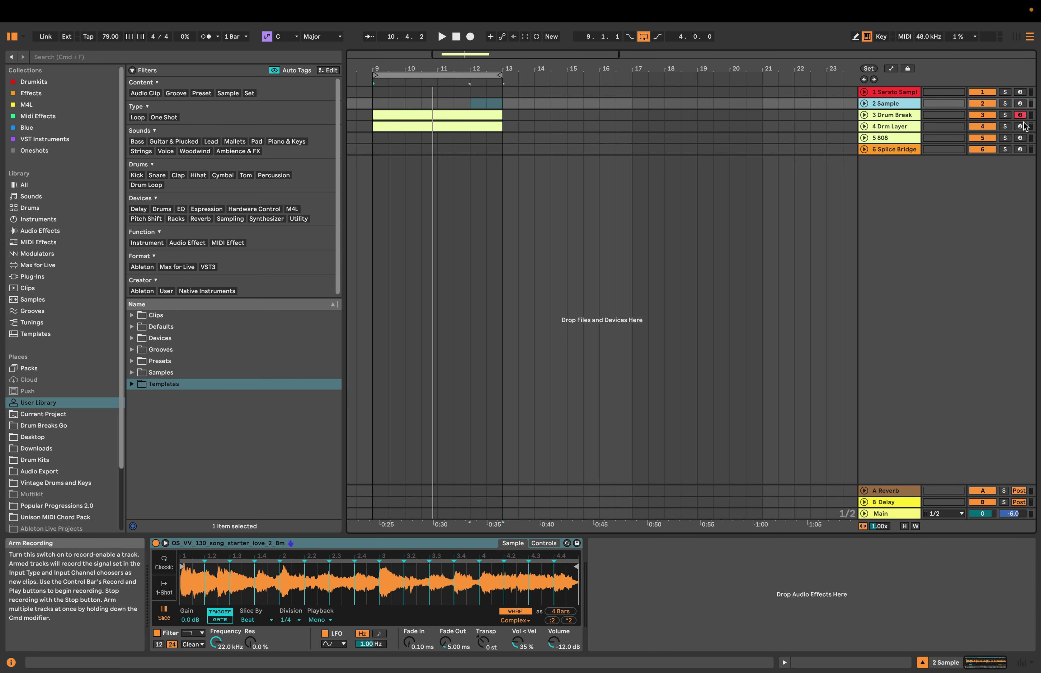
{"action": "left_click", "coordinate": [161, 588]}
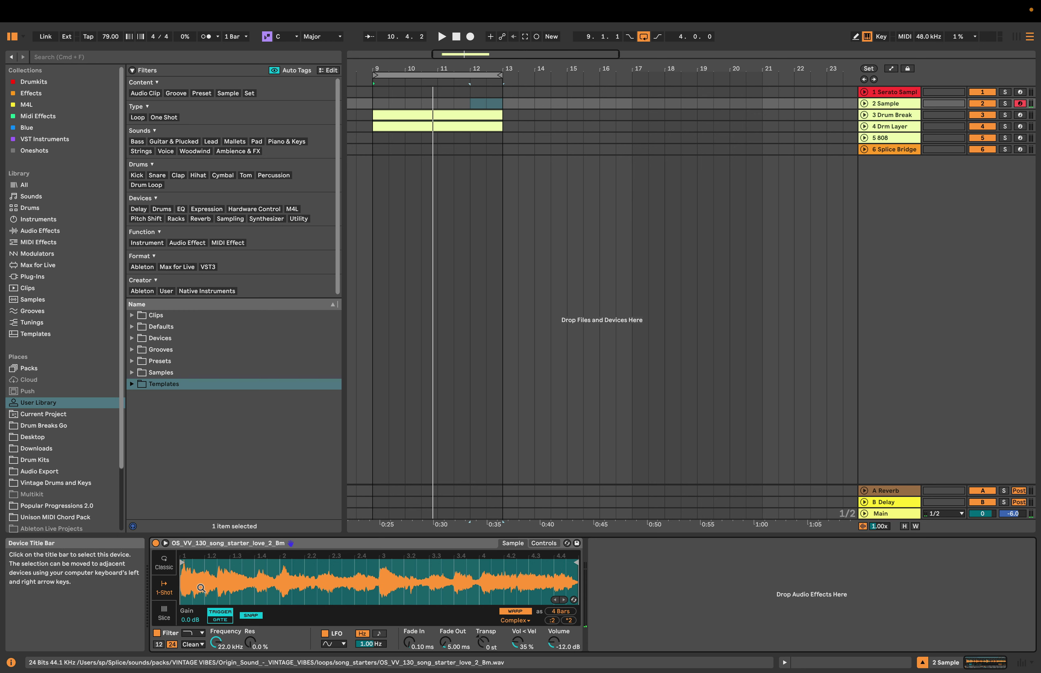
{"action": "left_click", "coordinate": [170, 615]}
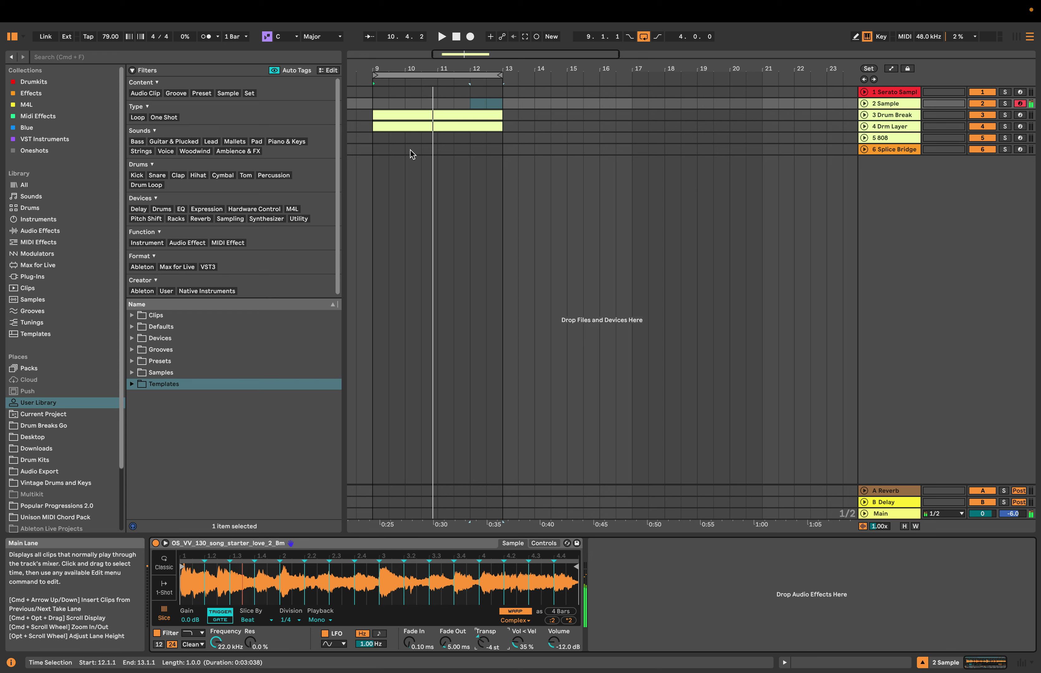
Insert an empty four-bar MIDI clip on the Sample track, spanning bars 9 to 13.
{"action": "left_click_drag", "start_coordinate": [374, 106], "coordinate": [485, 112]}
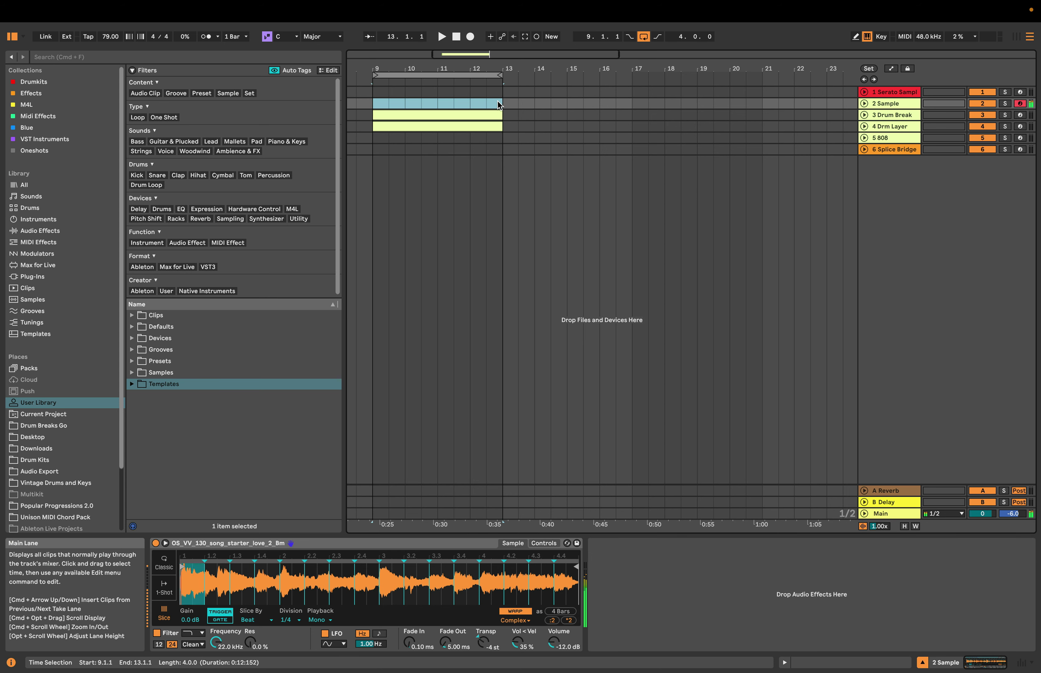
{"action": "right_click", "coordinate": [498, 101]}
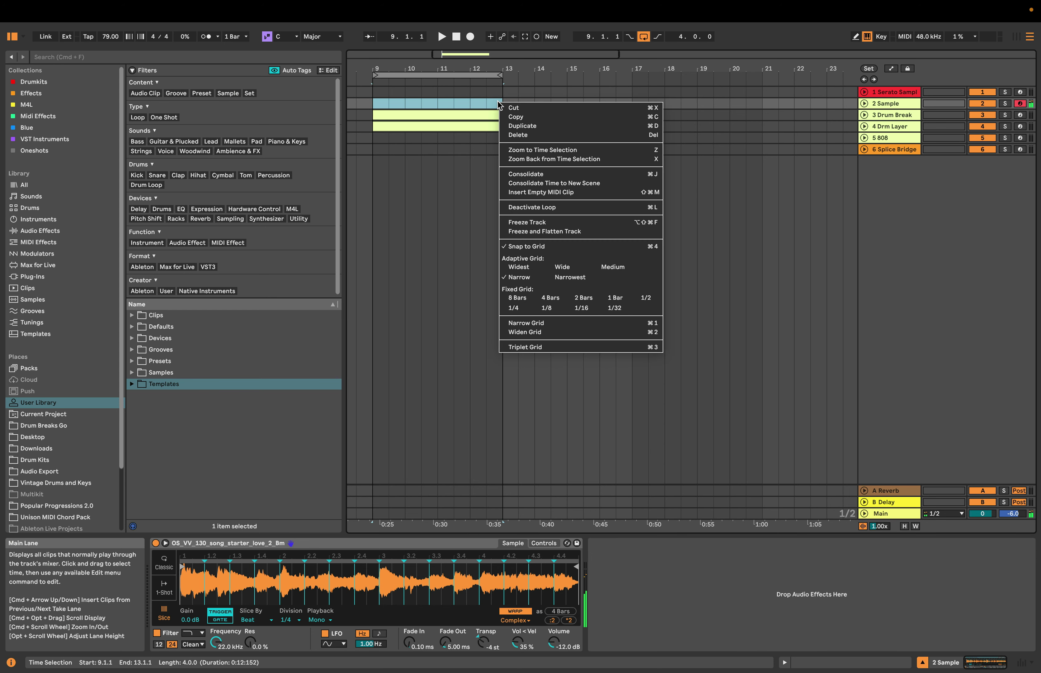
{"action": "left_click", "coordinate": [534, 193]}
Place sample slices on the first bar's four beats, using C1, E1, C#1 and C#1, and play them with the drums.
{"action": "scroll", "coordinate": [420, 490], "scroll_direction": "down", "scroll_amount": 1}
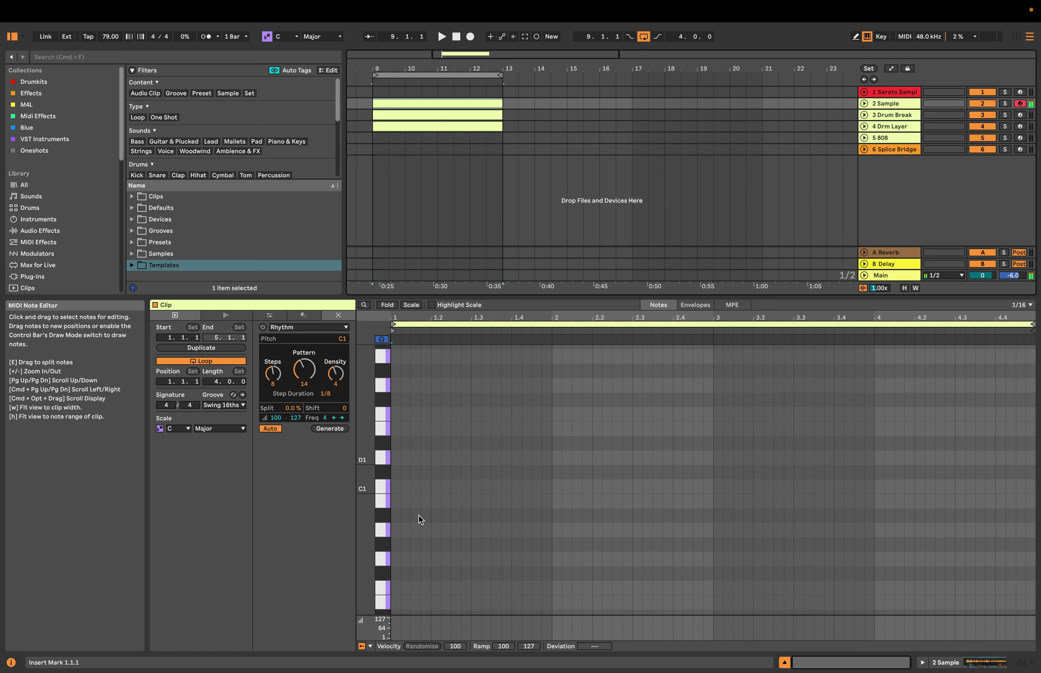
{"action": "double_click", "coordinate": [397, 490]}
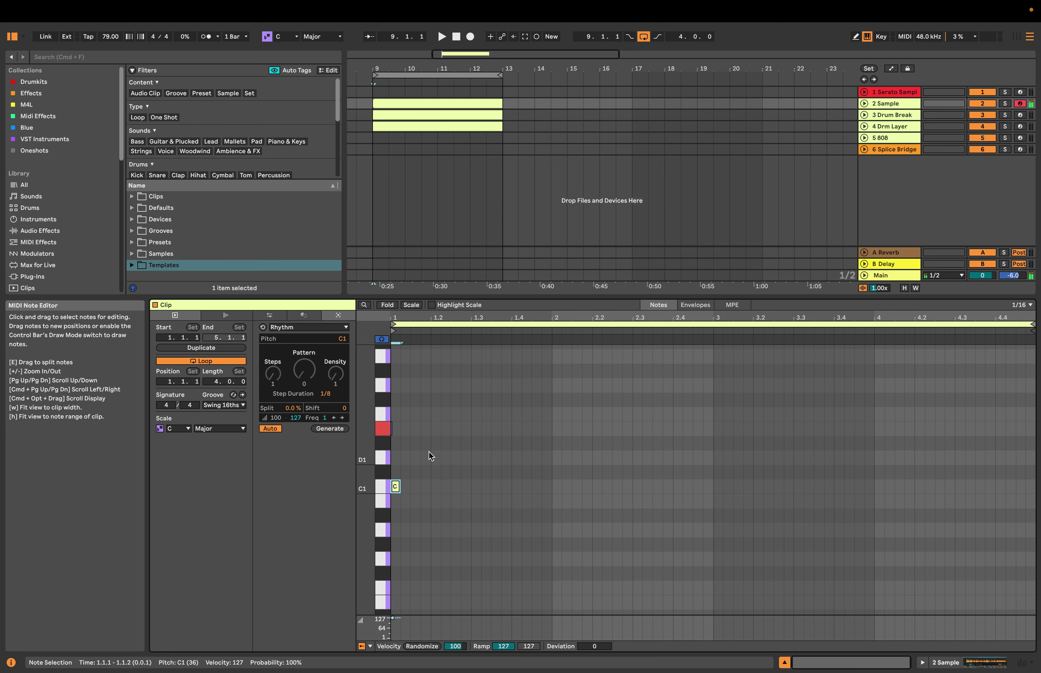
{"action": "double_click", "coordinate": [431, 427]}
{"action": "key", "text": "space"}
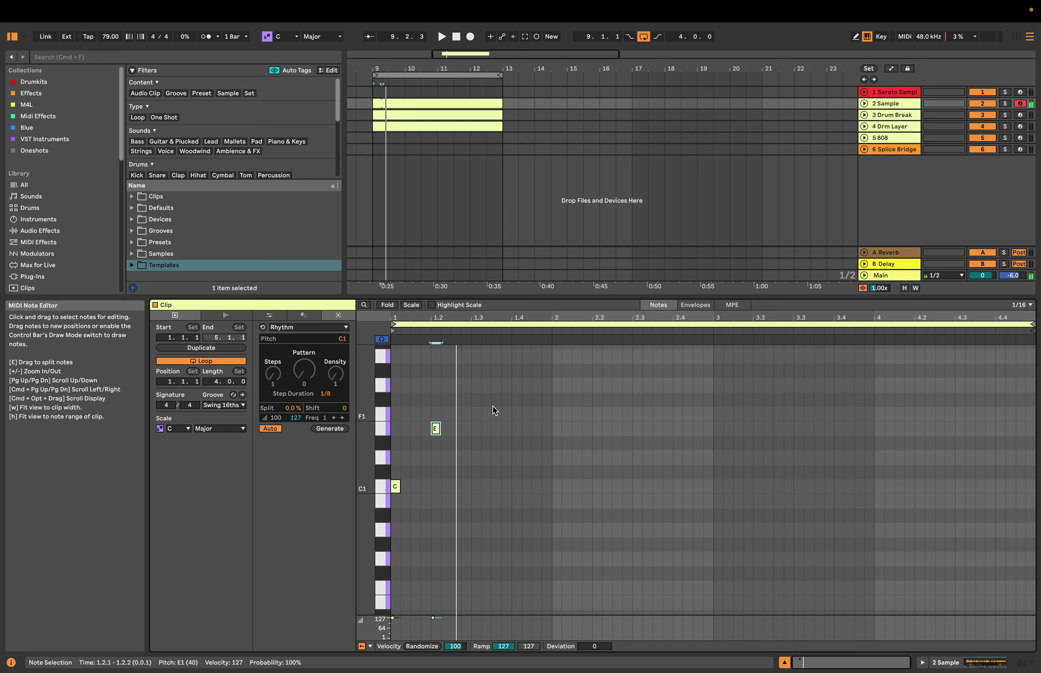
{"action": "double_click", "coordinate": [476, 456]}
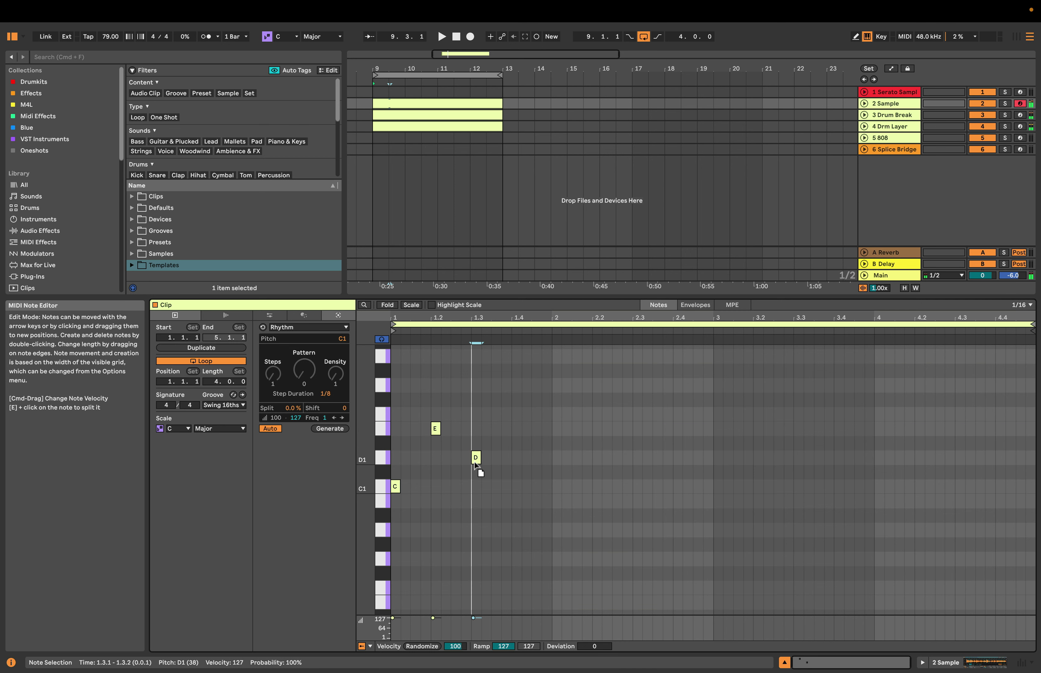
{"action": "double_click", "coordinate": [517, 472]}
{"action": "key", "text": "space"}
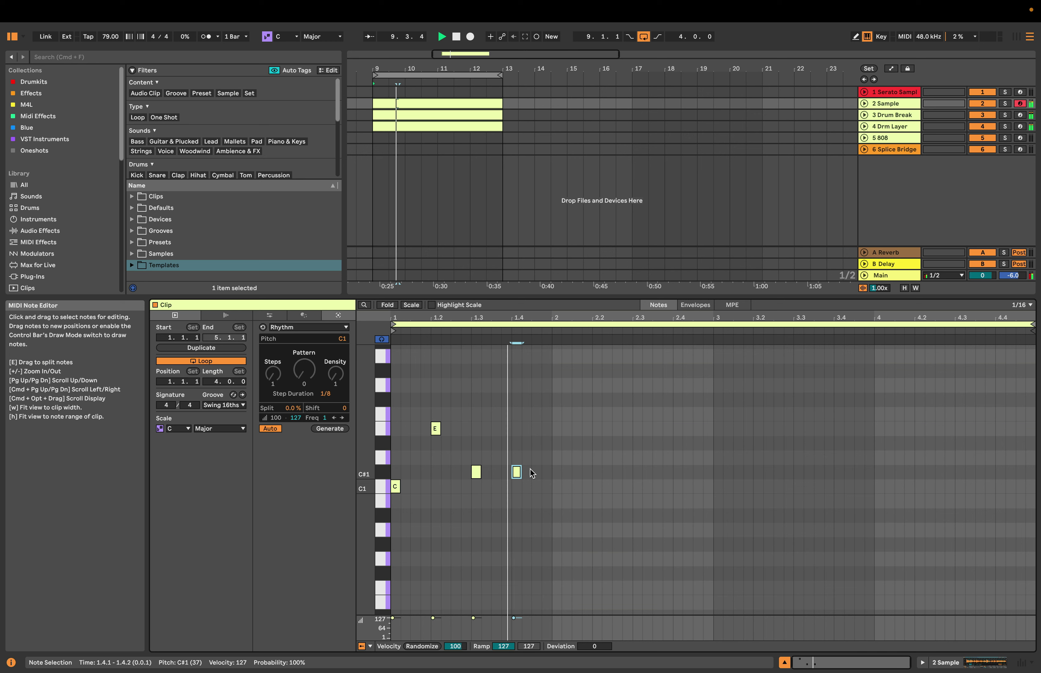
Duplicate the first bar's four sample notes across bars 2, 3 and 4 of the clip.
{"action": "key", "text": "space"}
{"action": "left_click_drag", "start_coordinate": [552, 494], "coordinate": [393, 350]}
{"action": "key", "text": "super+d"}
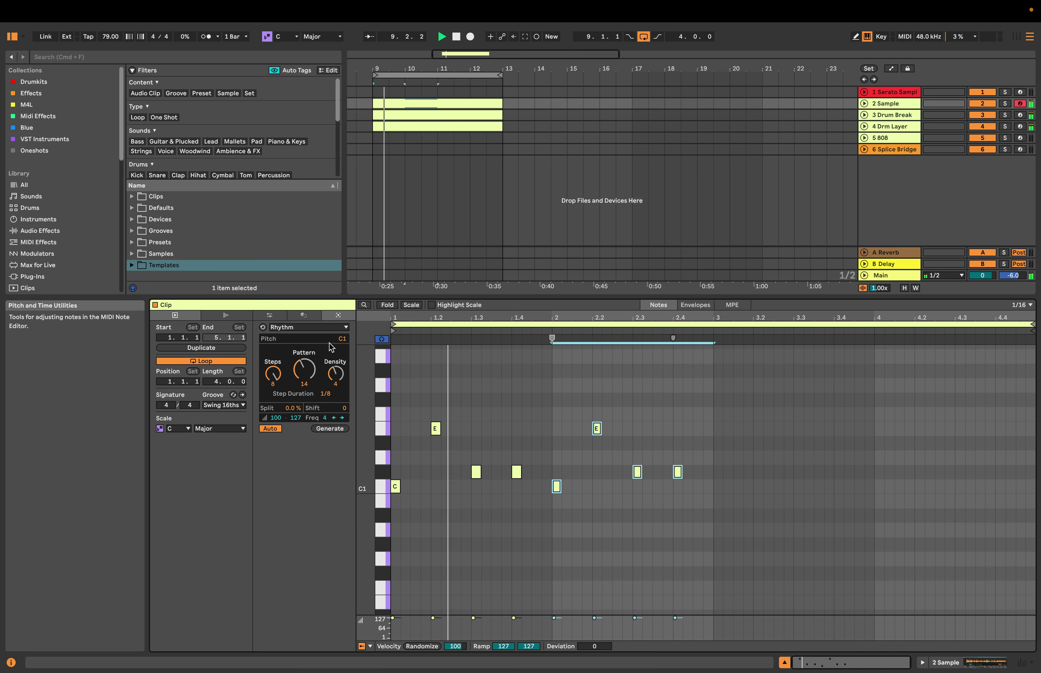
{"action": "key", "text": "super+d"}
{"action": "key", "text": "super+d"}
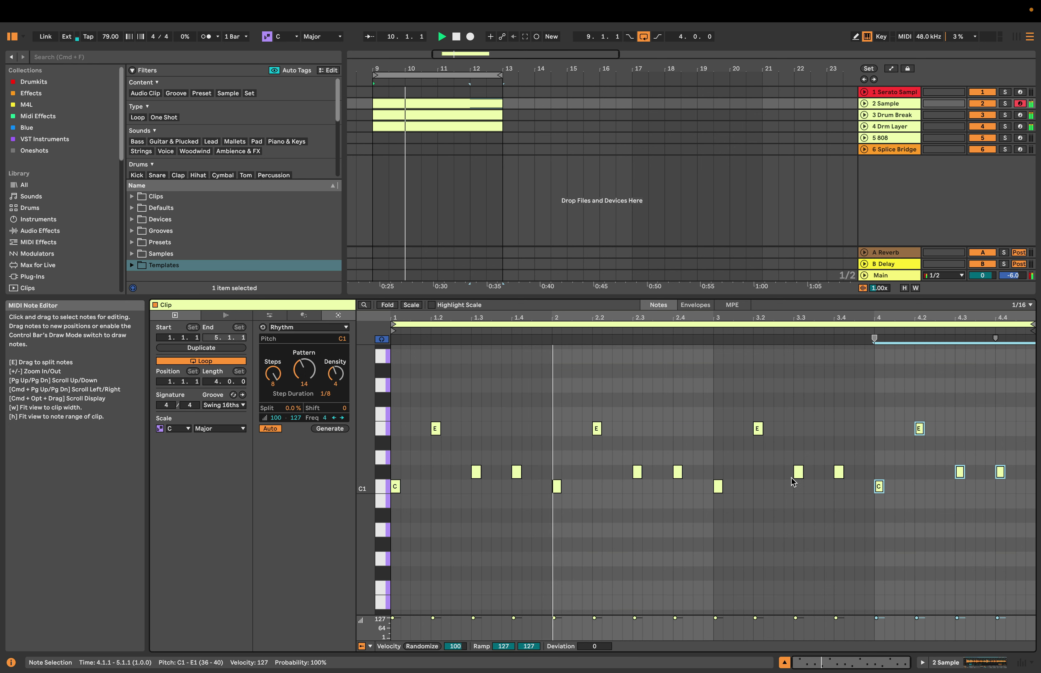
Raise the beat-four notes of bars 2 and 4 from C#1 to F#1 and play the pattern.
{"action": "key", "text": "space"}
{"action": "left_click_drag", "start_coordinate": [680, 472], "coordinate": [679, 416]}
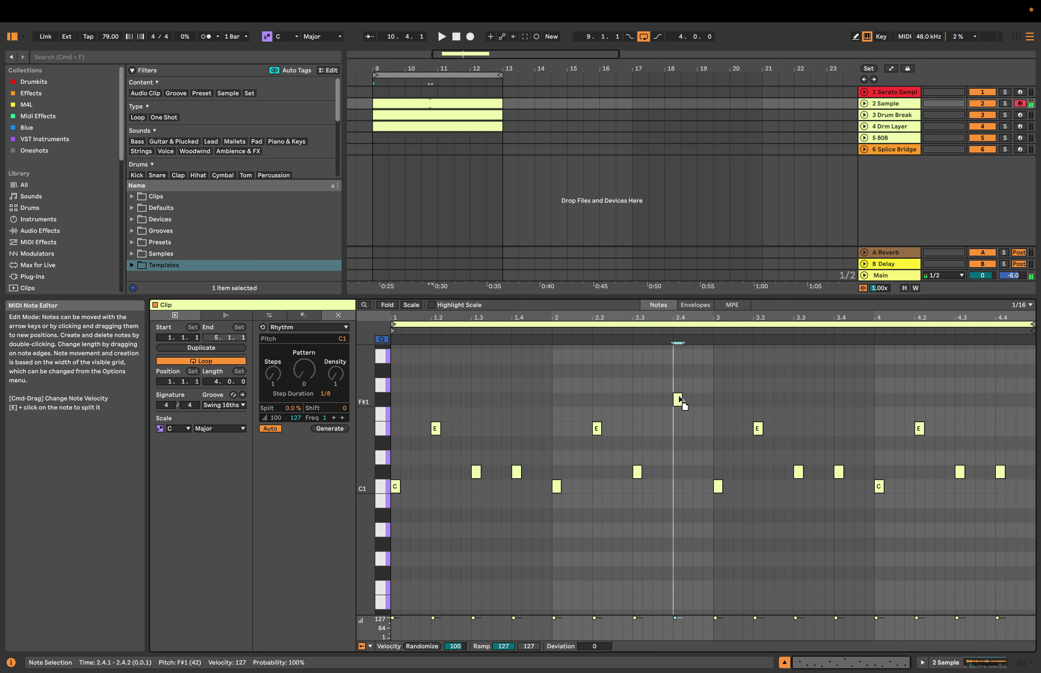
{"action": "key", "text": "space"}
{"action": "left_click_drag", "start_coordinate": [1001, 472], "coordinate": [1000, 403]}
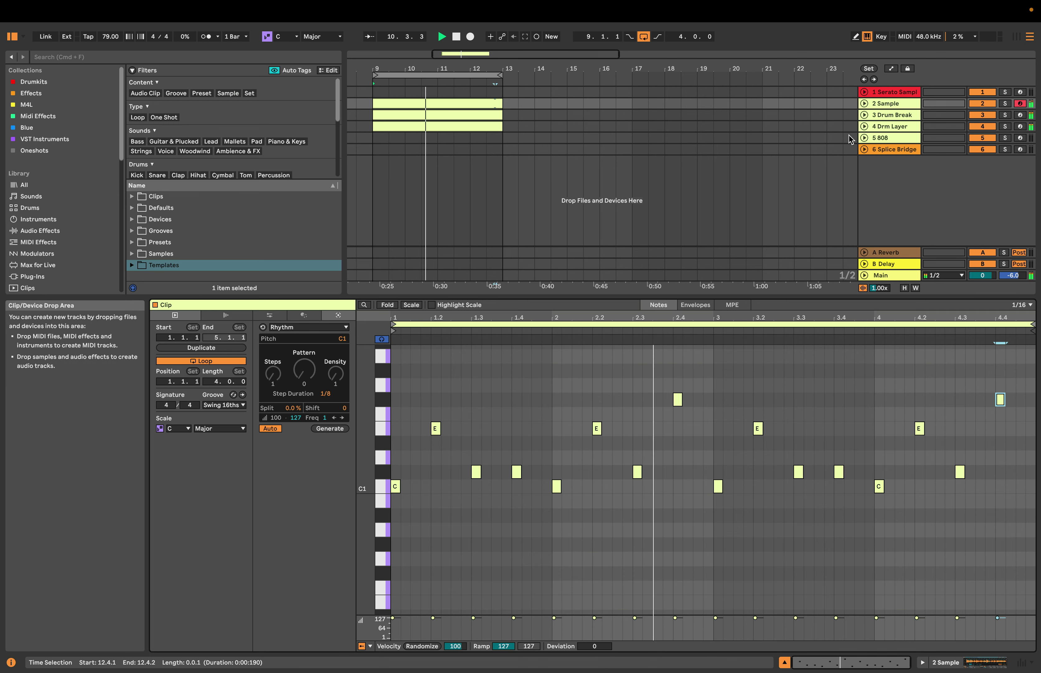
Switch the Sample track's sampler filter to high-pass with a cutoff of 178 Hz and resonance of 16%.
{"action": "left_click", "coordinate": [904, 101]}
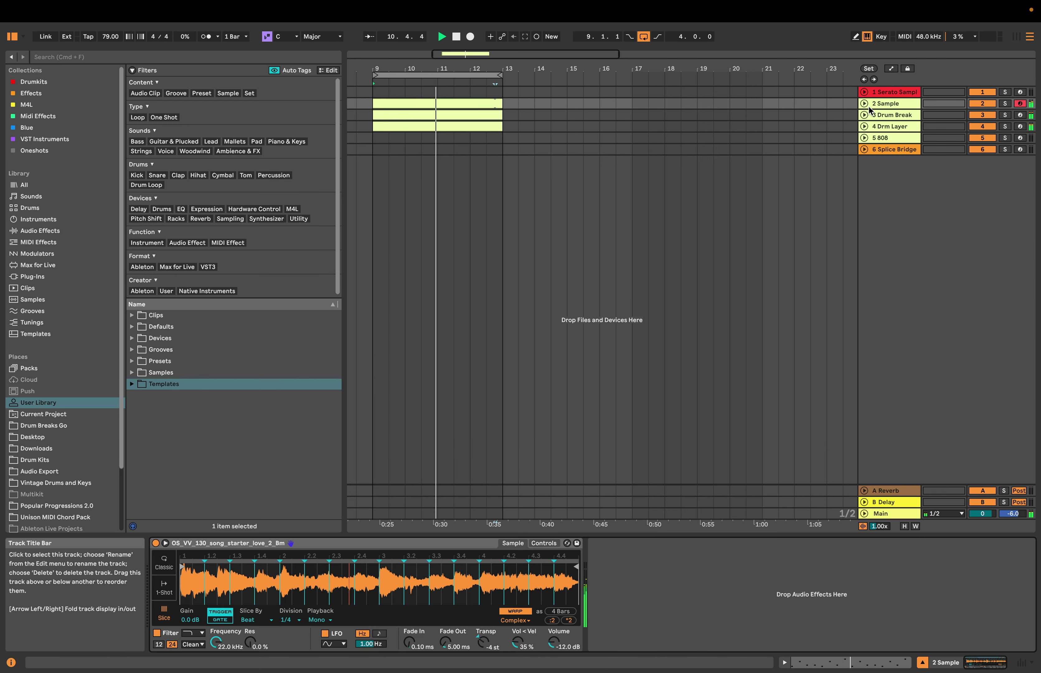
{"action": "left_click", "coordinate": [513, 543]}
{"action": "left_click", "coordinate": [194, 632]}
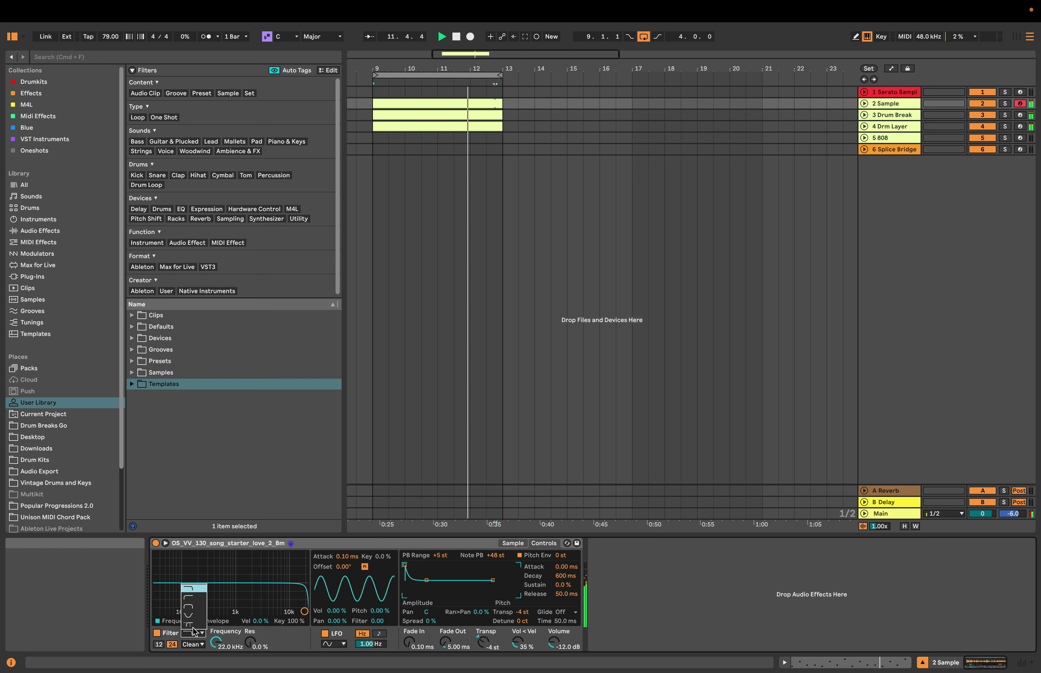
{"action": "left_click", "coordinate": [189, 597]}
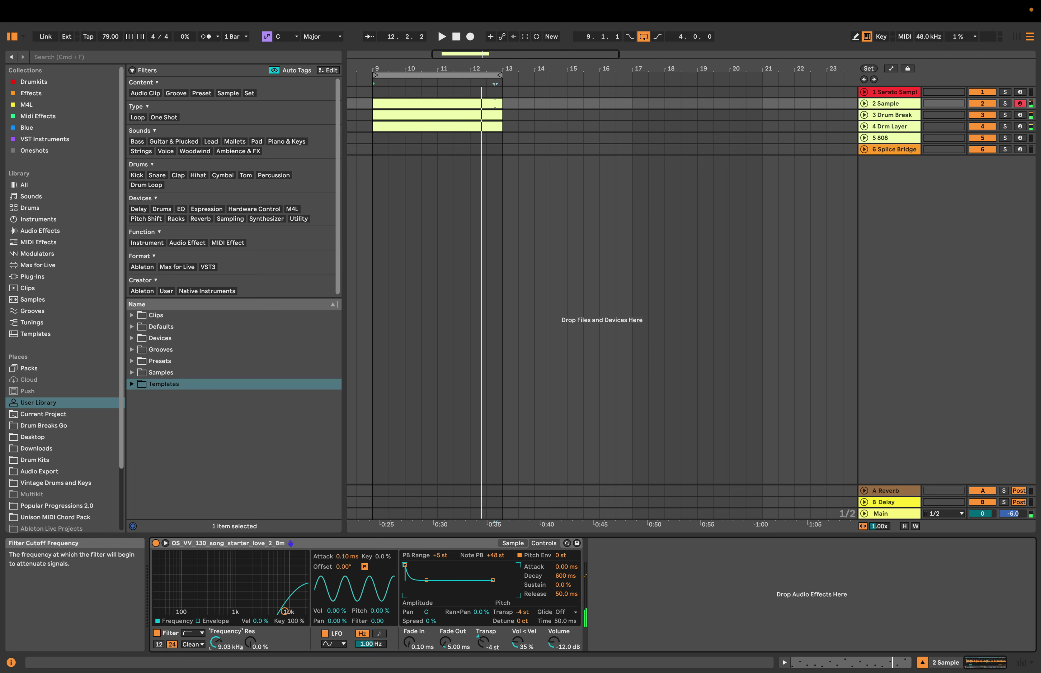
{"action": "left_click_drag", "start_coordinate": [285, 611], "coordinate": [197, 603]}
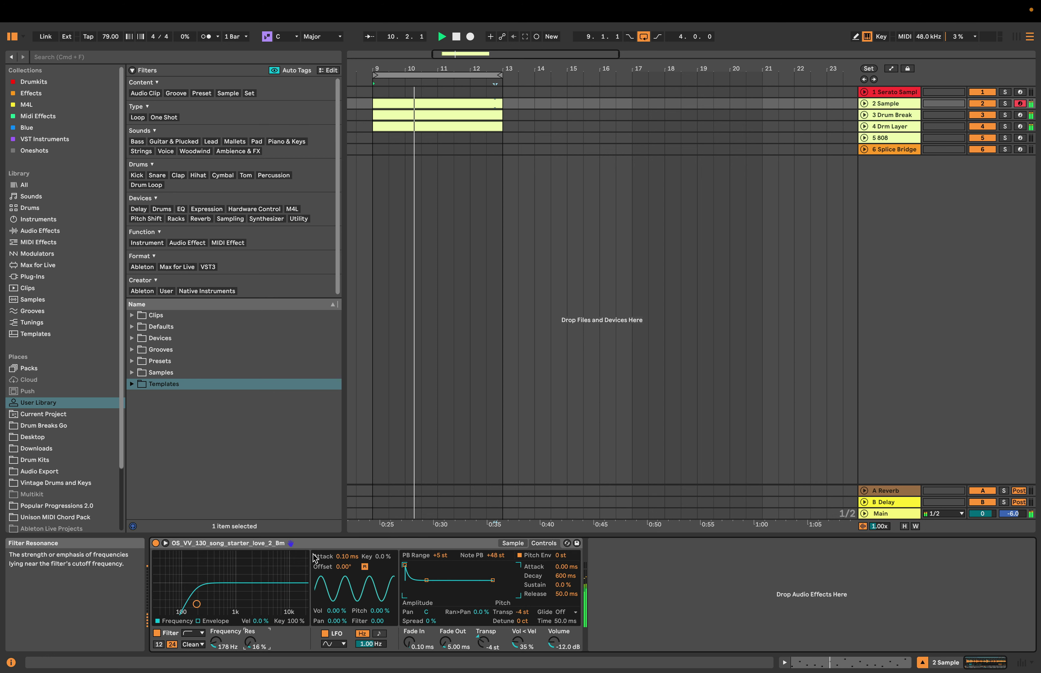
Set the sliced sample's transposition to +6 st and play it with the drums.
{"action": "left_click", "coordinate": [504, 543]}
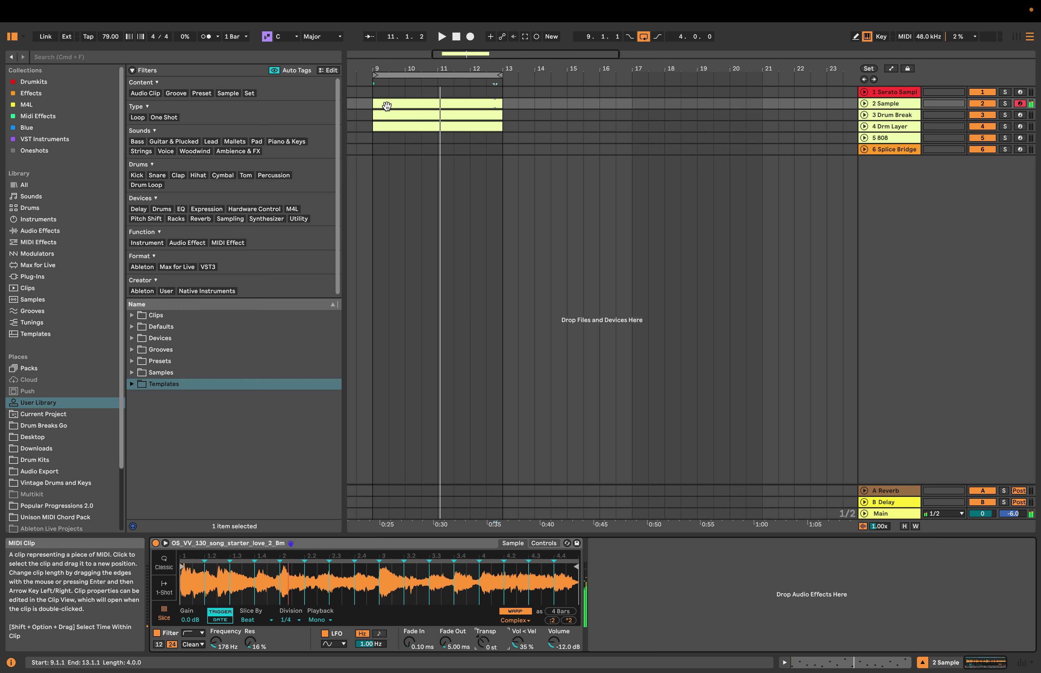
{"action": "left_click_drag", "start_coordinate": [482, 641], "coordinate": [482, 625]}
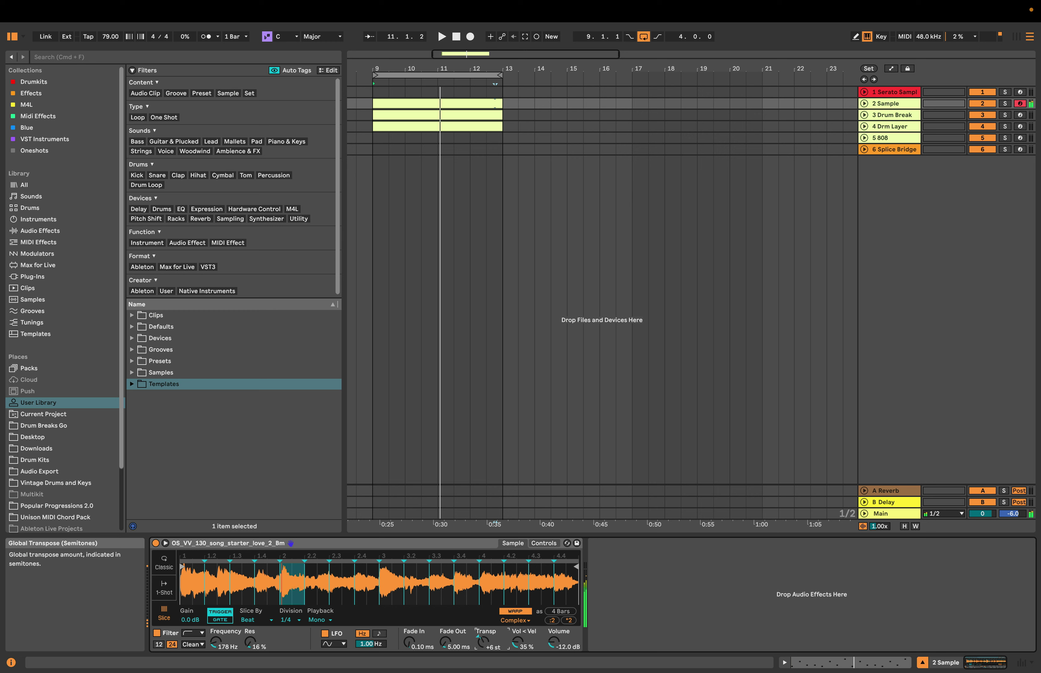
{"action": "key", "text": "space"}
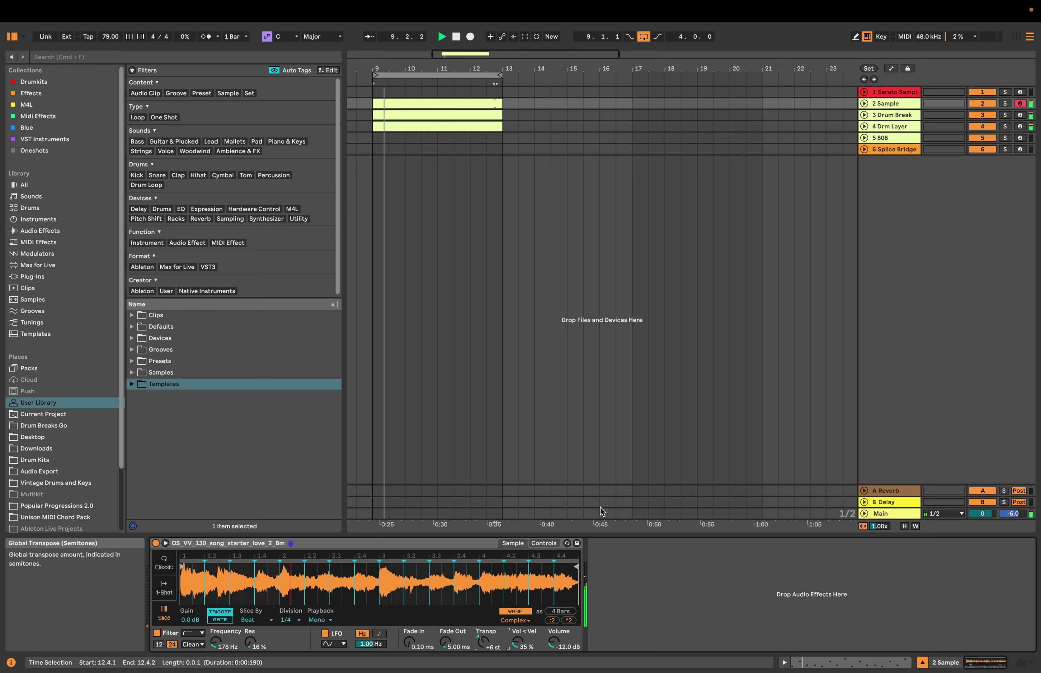
Insert an empty MIDI clip on the 808 track over bars 9 to 13 and place a C3 note at its start.
{"action": "left_click", "coordinate": [375, 138]}
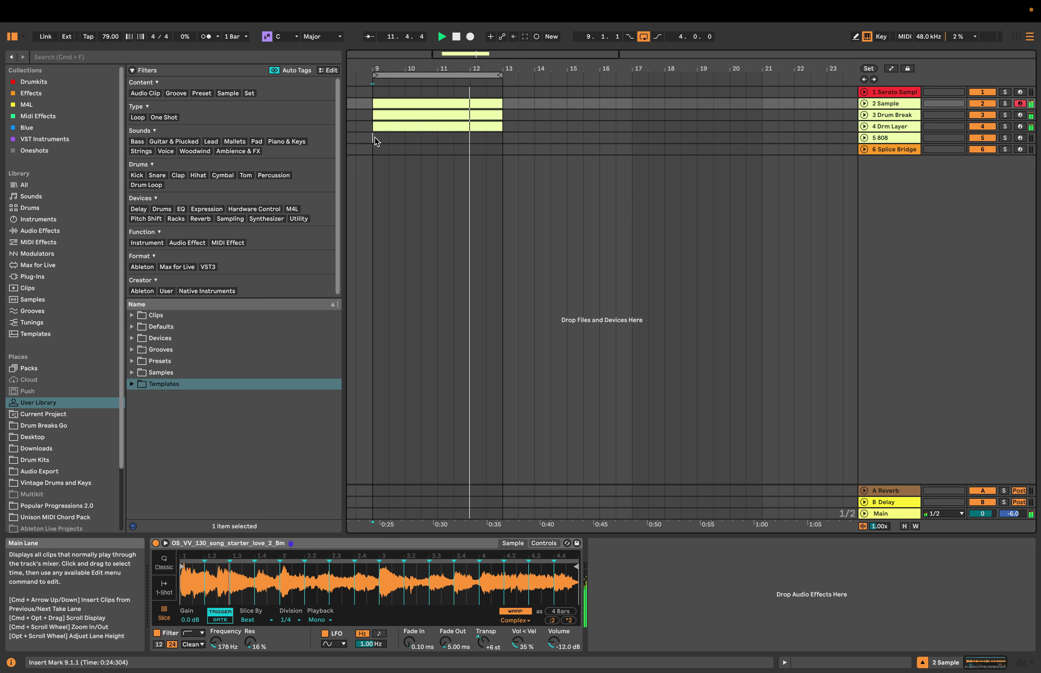
{"action": "left_click_drag", "start_coordinate": [375, 137], "coordinate": [506, 142]}
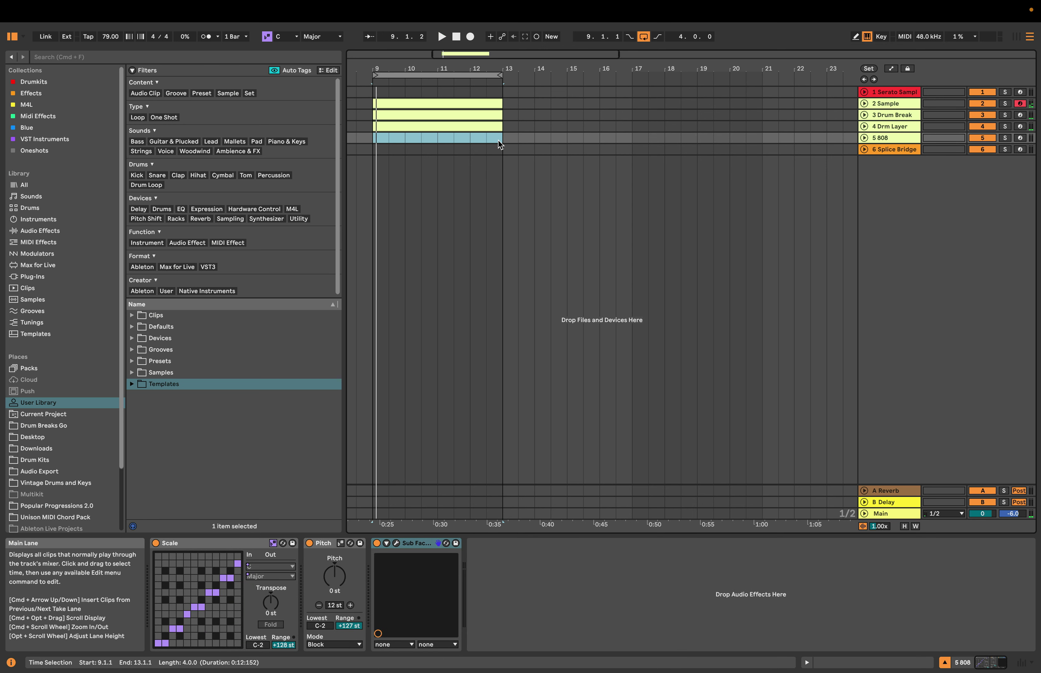
{"action": "right_click", "coordinate": [495, 138]}
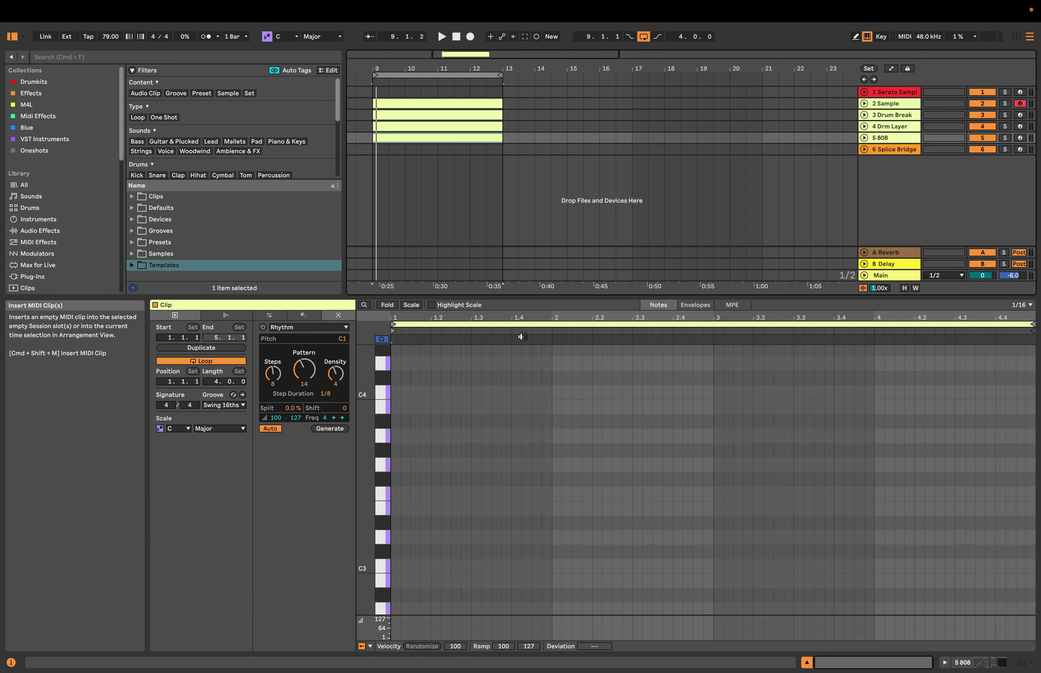
{"action": "double_click", "coordinate": [394, 562]}
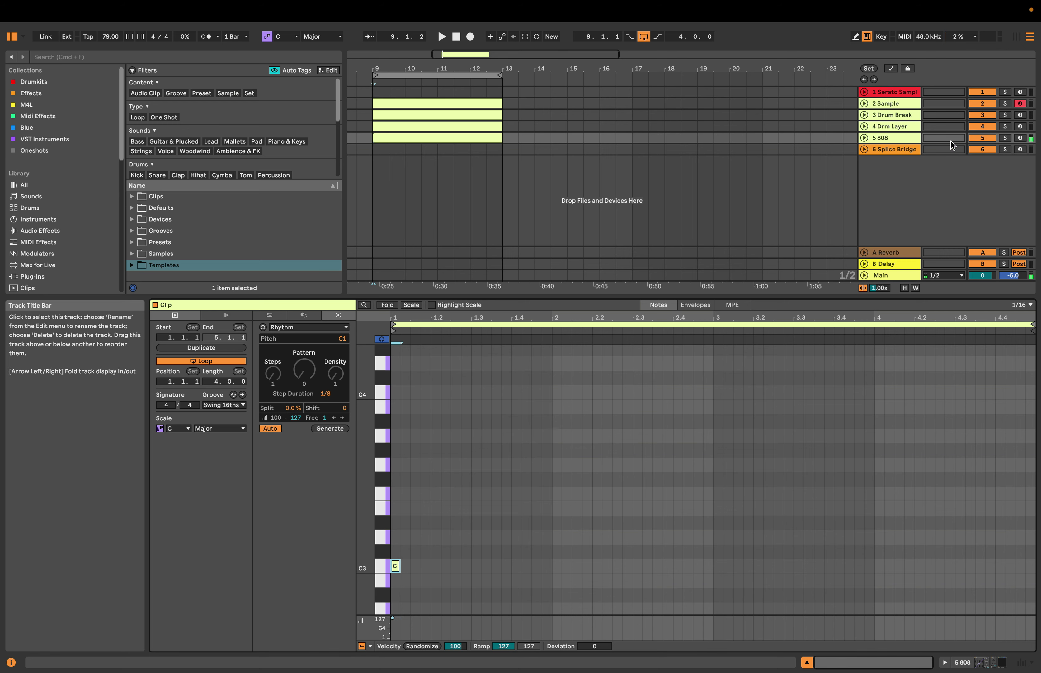
Set the 808 track's volume to -6.0 dB, inspect its Sub Factory synth, arm the track and play the beat.
{"action": "left_click", "coordinate": [865, 137]}
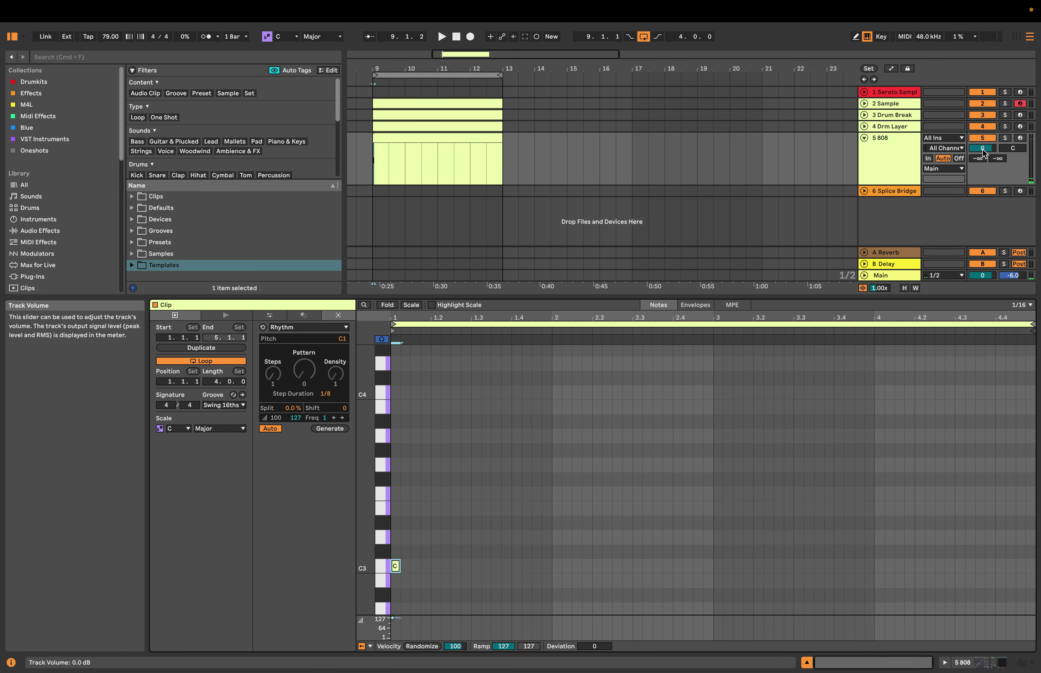
{"action": "left_click", "coordinate": [890, 144]}
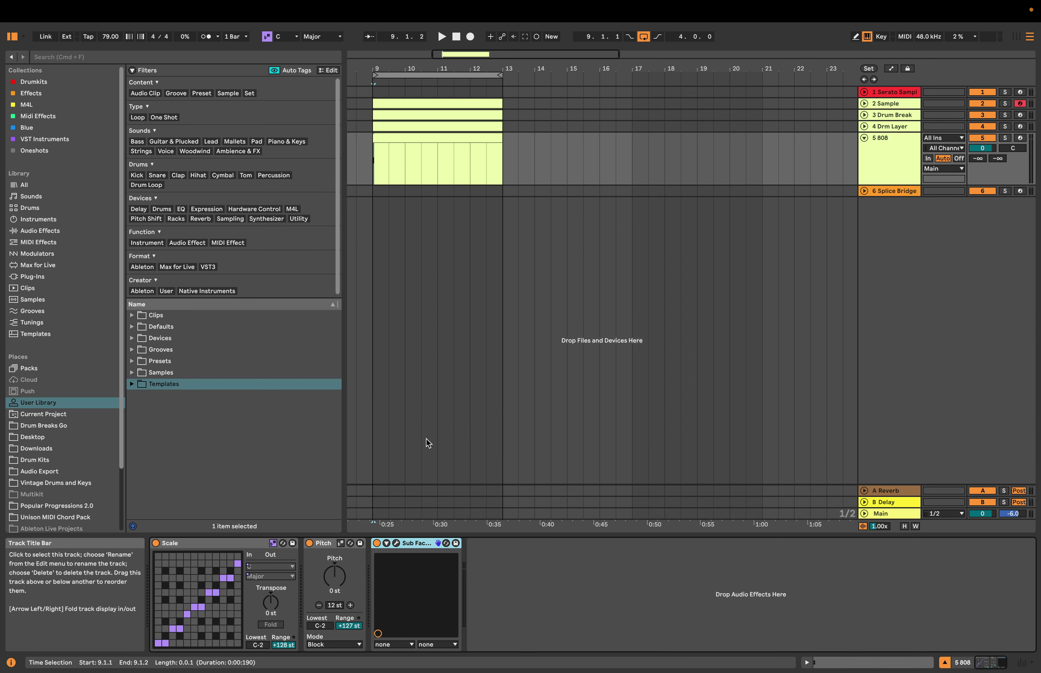
{"action": "left_click", "coordinate": [397, 543]}
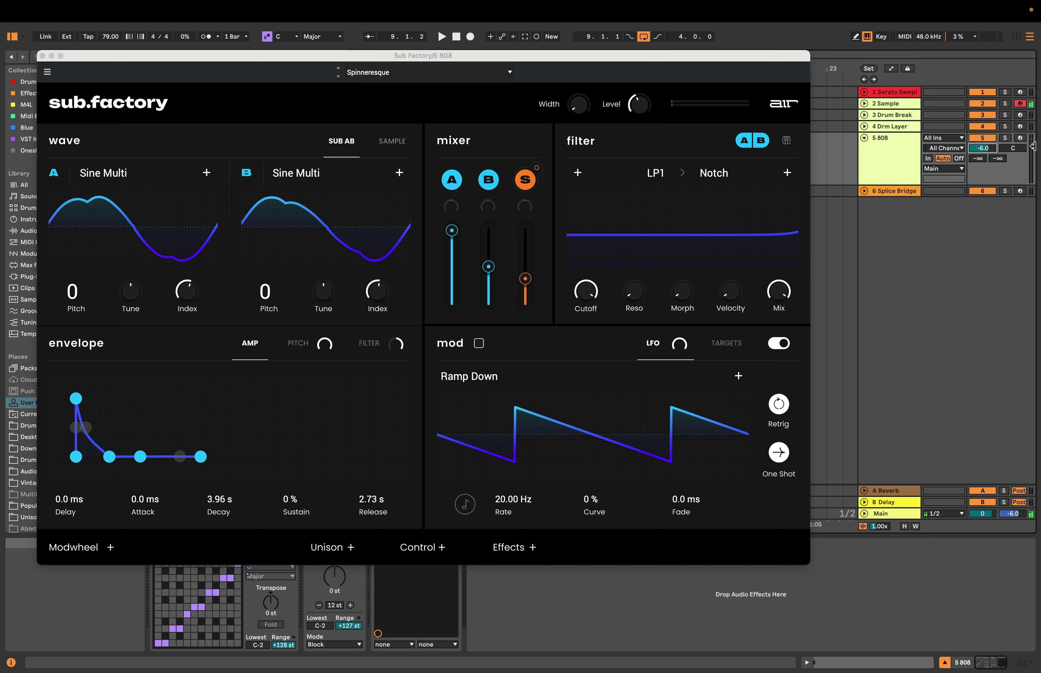
{"action": "left_click", "coordinate": [1021, 140]}
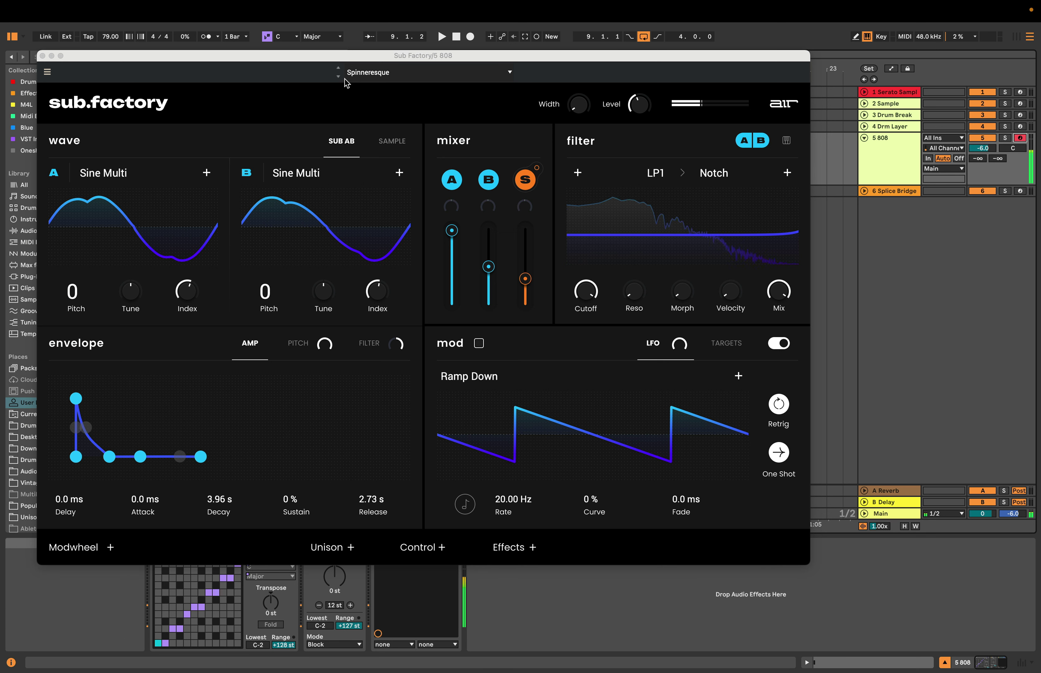
{"action": "left_click", "coordinate": [43, 55]}
{"action": "key", "text": "space"}
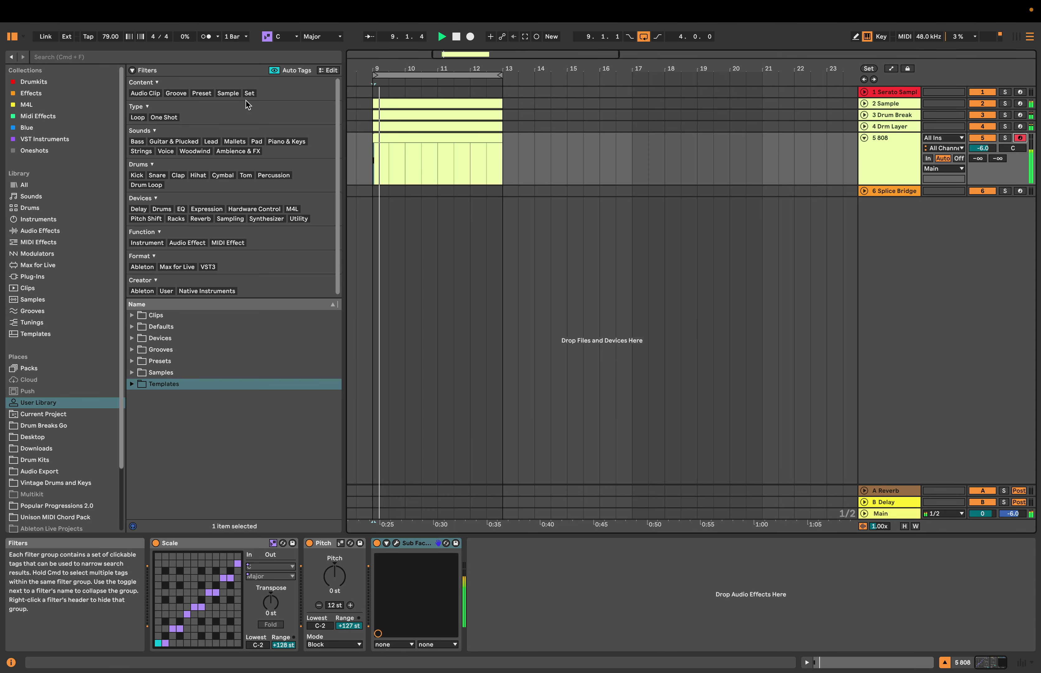
Move the 808 clip's opening note down to C1 and up to E1, checking each pitch in playback.
{"action": "key", "text": "space"}
{"action": "left_click", "coordinate": [395, 142]}
{"action": "double_click", "coordinate": [395, 142]}
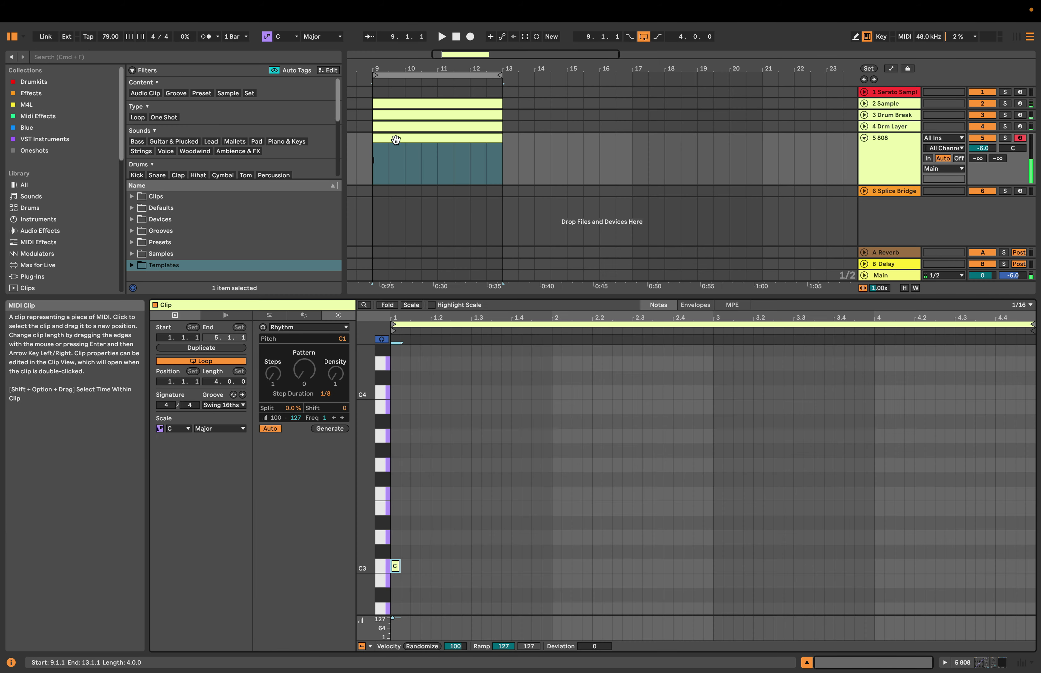
{"action": "scroll", "coordinate": [387, 553], "scroll_direction": "down", "scroll_amount": 5}
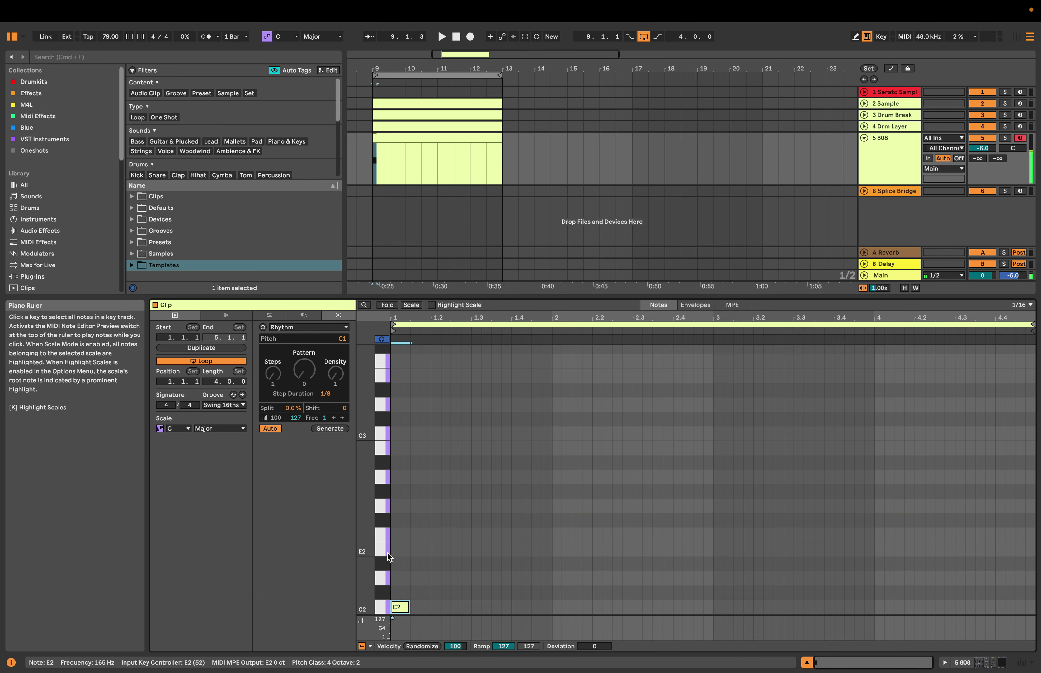
{"action": "key", "text": "space"}
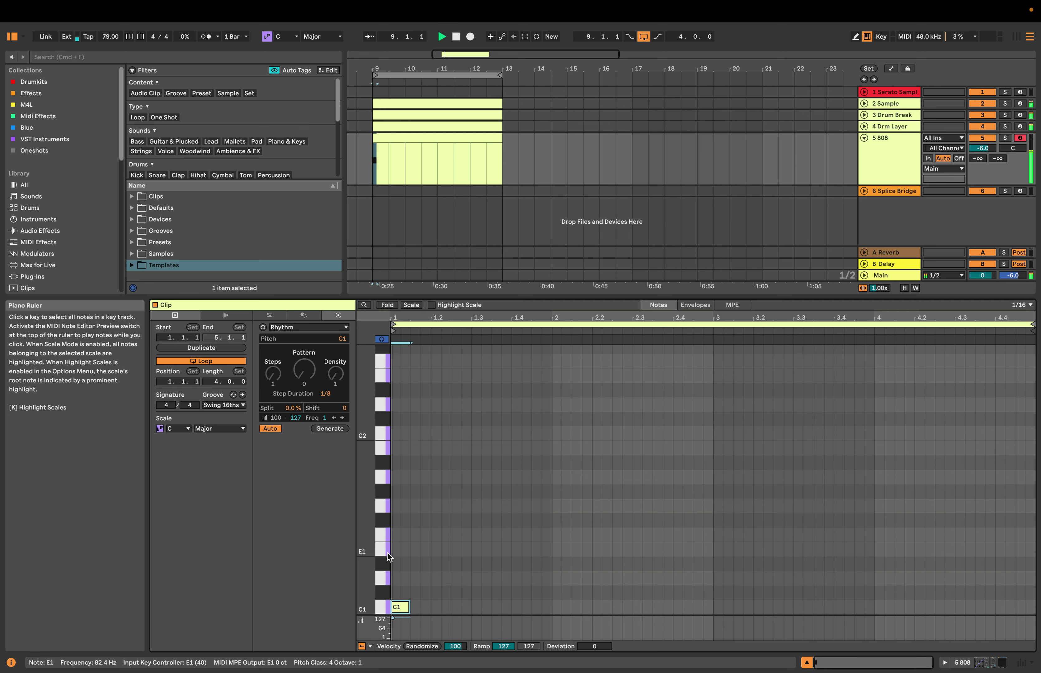
{"action": "key", "text": "space"}
{"action": "left_click_drag", "start_coordinate": [405, 607], "coordinate": [408, 550]}
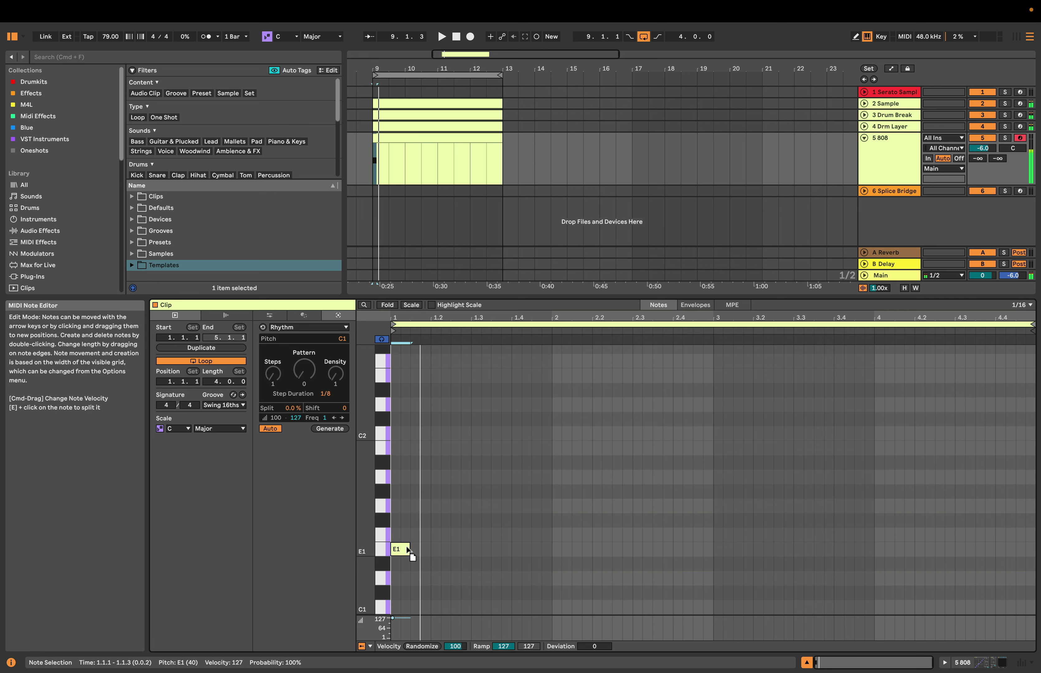
{"action": "key", "text": "space"}
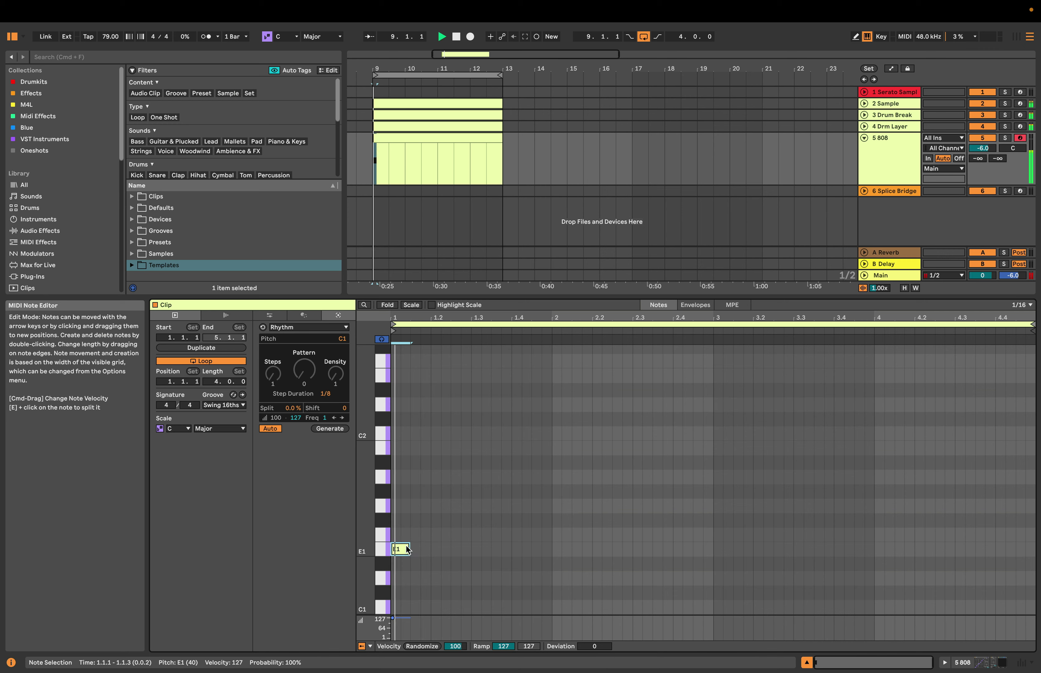
Add E1 notes at the start of bars 2, 3 and 4 in the 808 clip and shorten the first note to a sixteenth.
{"action": "left_click", "coordinate": [898, 148]}
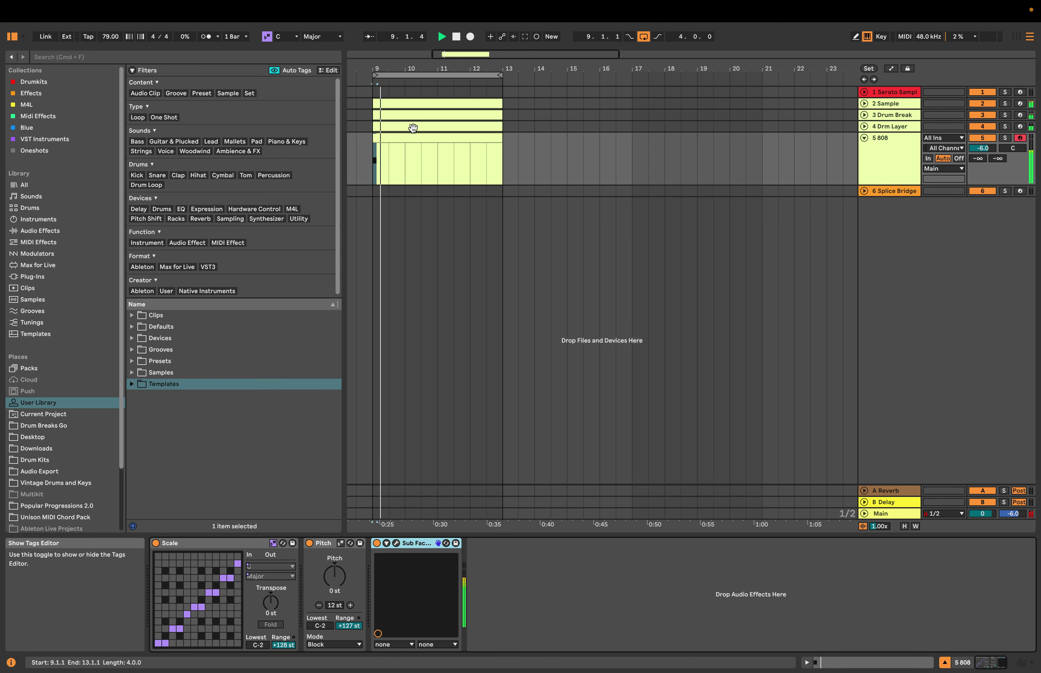
{"action": "left_click", "coordinate": [416, 157]}
{"action": "left_click", "coordinate": [559, 553]}
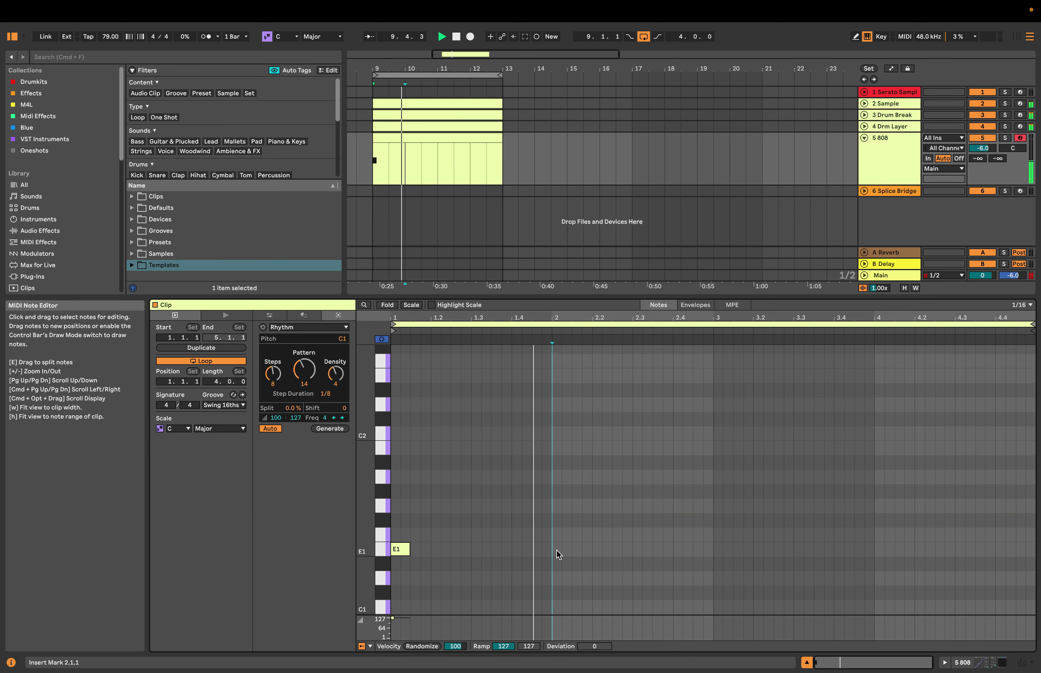
{"action": "double_click", "coordinate": [558, 551]}
{"action": "left_click", "coordinate": [722, 549]}
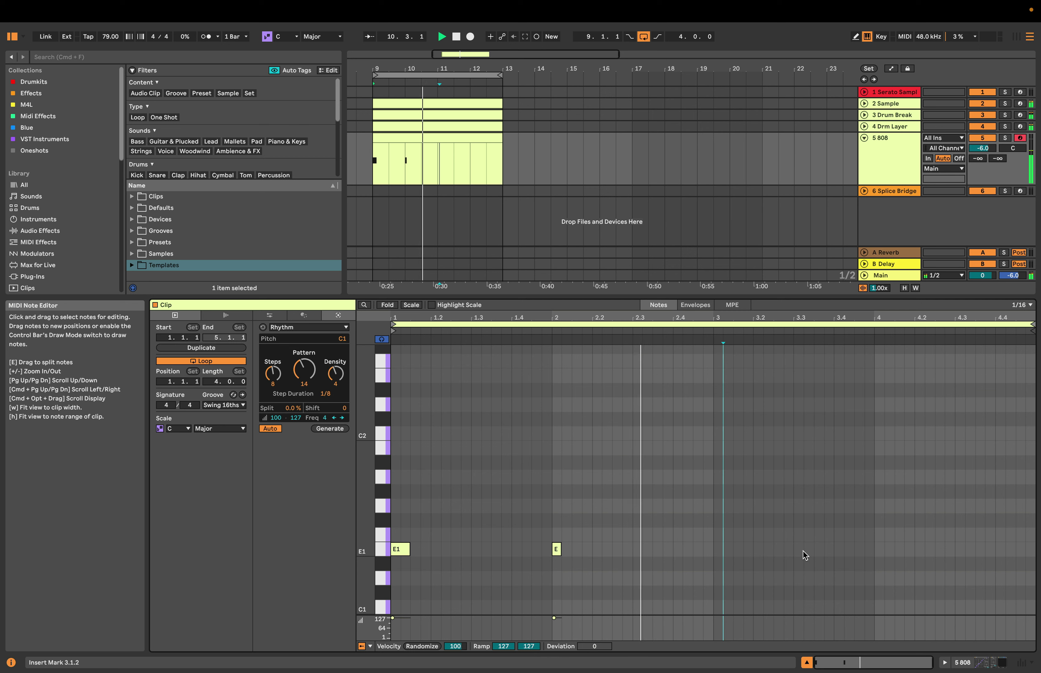
{"action": "double_click", "coordinate": [879, 549]}
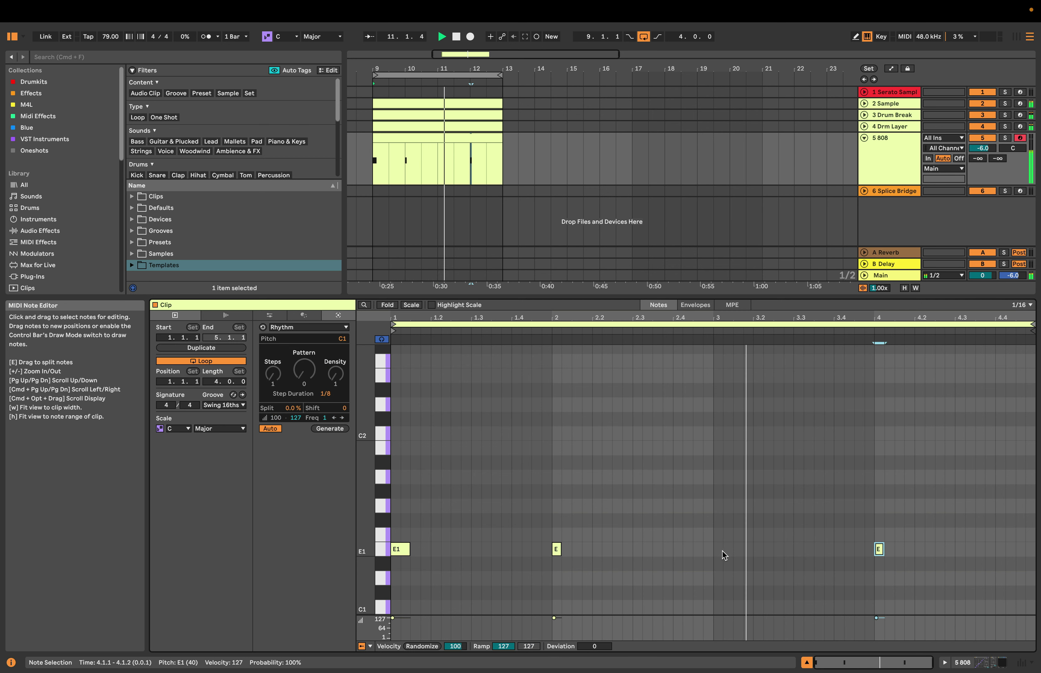
{"action": "double_click", "coordinate": [720, 549]}
{"action": "key", "text": "space"}
{"action": "left_click_drag", "start_coordinate": [410, 549], "coordinate": [399, 551]}
Solo the 808 and Sample tracks during playback and set the 808's volume to -2.6 dB.
{"action": "left_click", "coordinate": [1006, 138]}
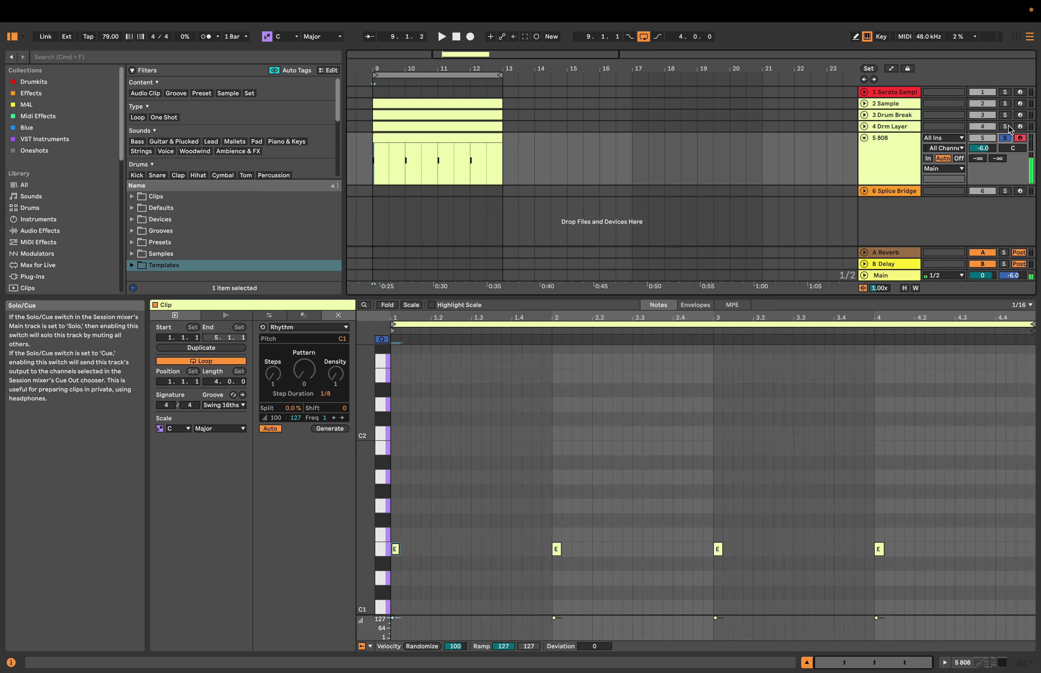
{"action": "left_click", "coordinate": [1007, 105]}
{"action": "key", "text": "space"}
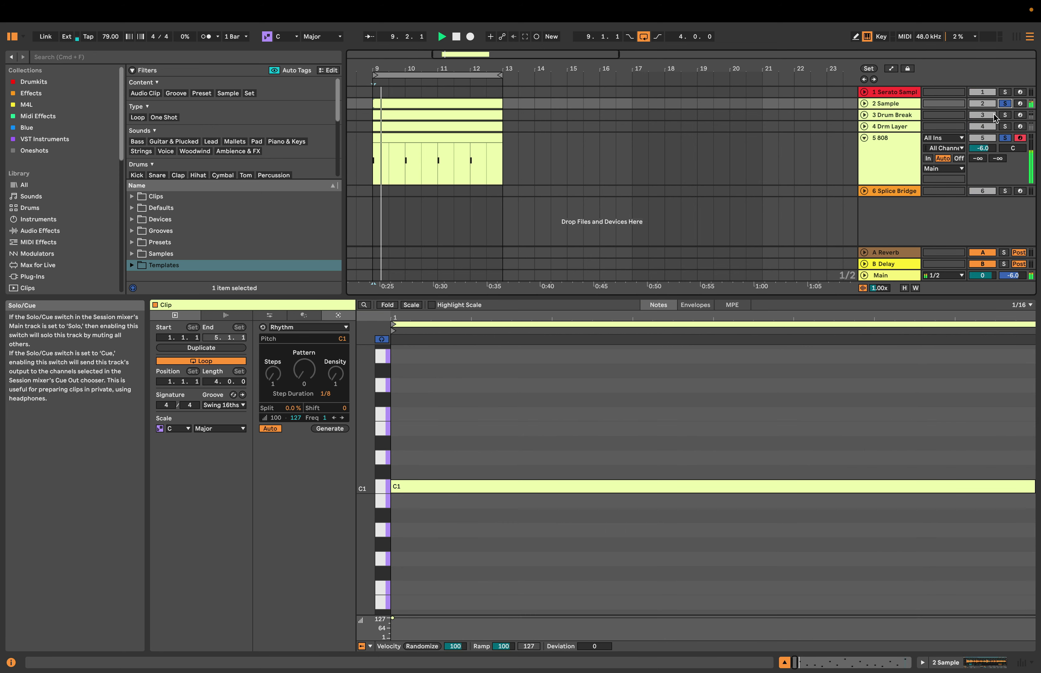
{"action": "key", "text": "Tab"}
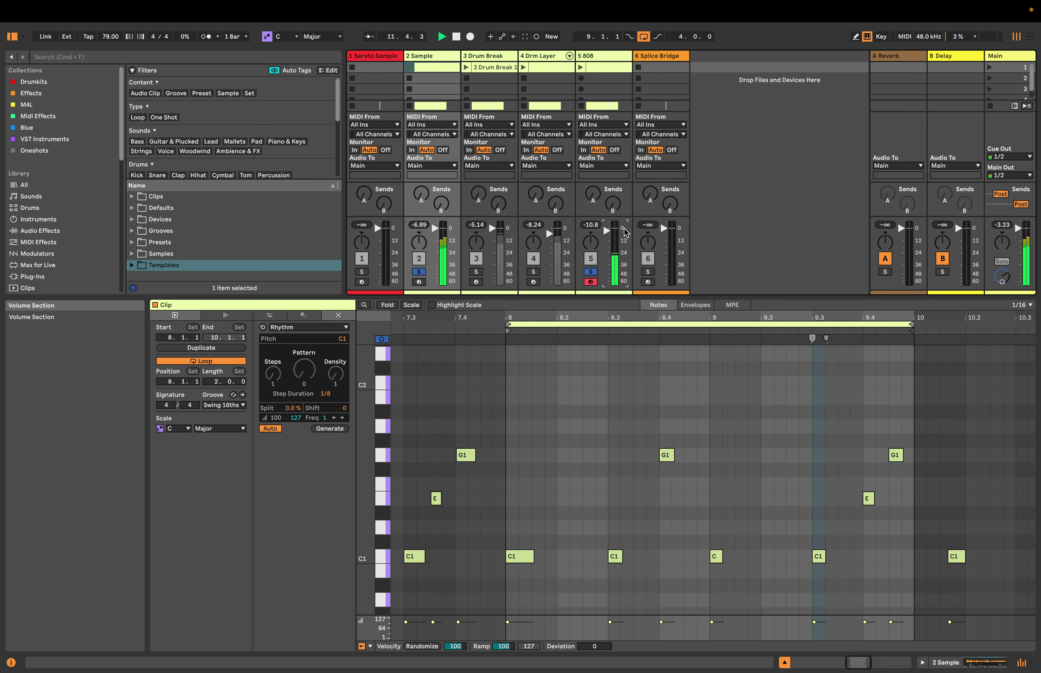
Add the Drum Break and Drm Layer tracks to the solo, set Drum Break's volume to -4.0 dB, and return to the arrangement.
{"action": "left_click", "coordinate": [476, 272]}
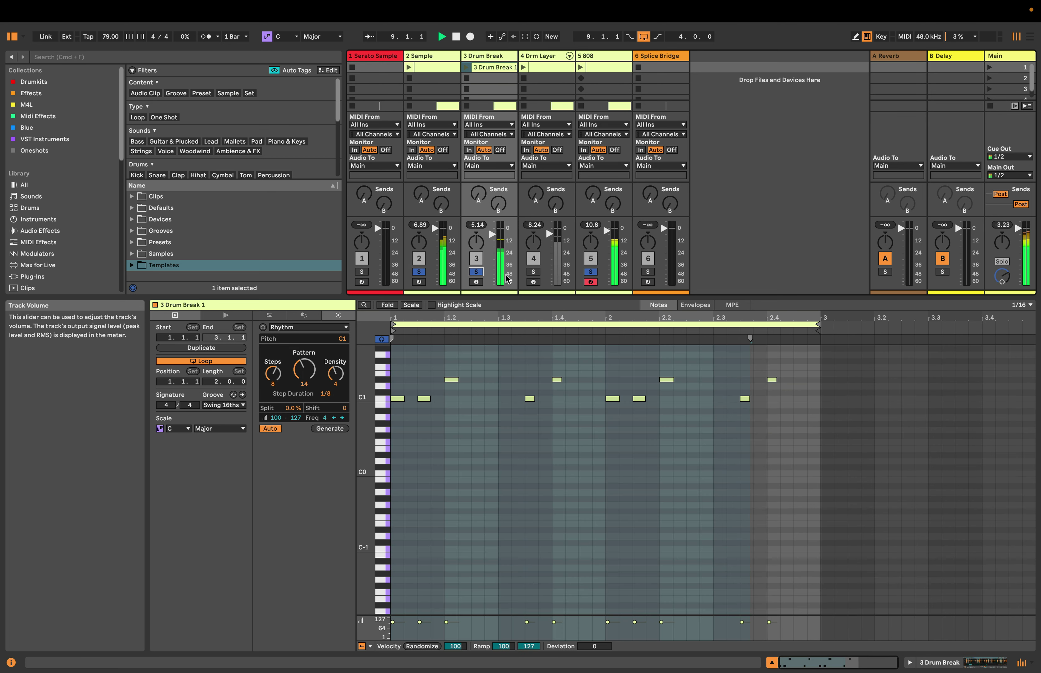
{"action": "left_click", "coordinate": [533, 271]}
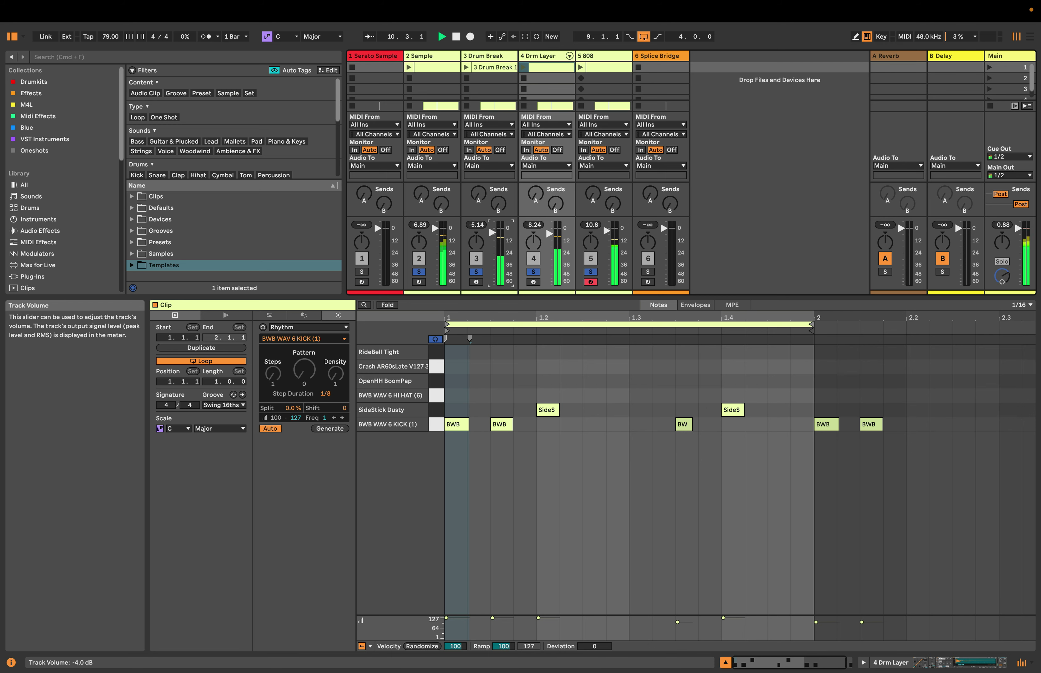
{"action": "key", "text": "Tab"}
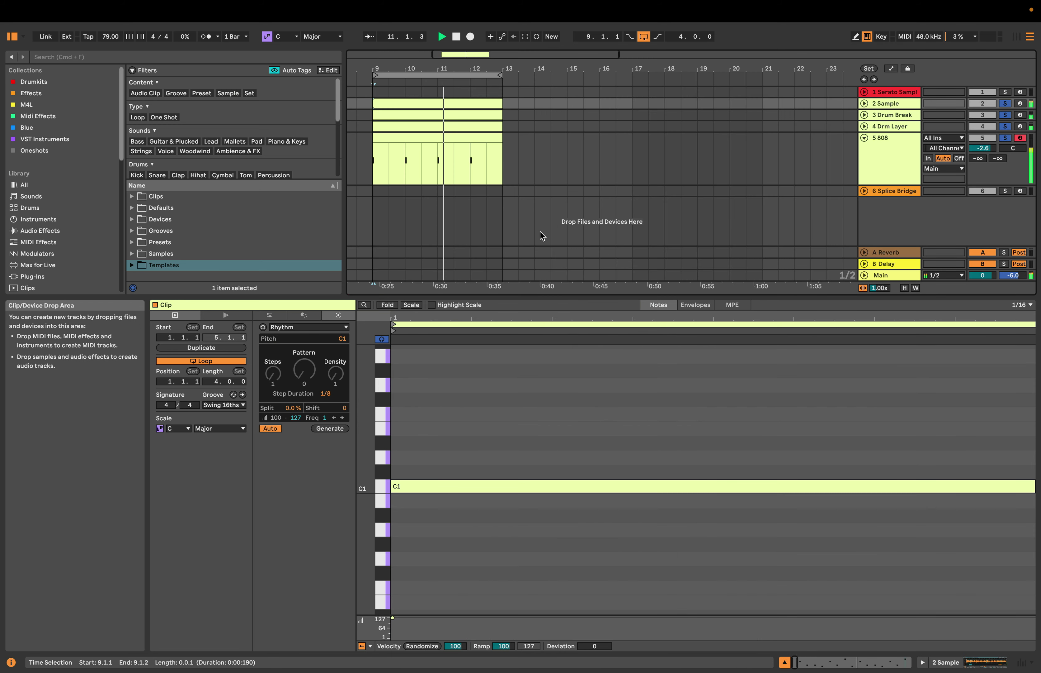
Fold the 808 track and raise the global groove amount to 6% and on to 9%, checking the swing in playback.
{"action": "left_click", "coordinate": [865, 139]}
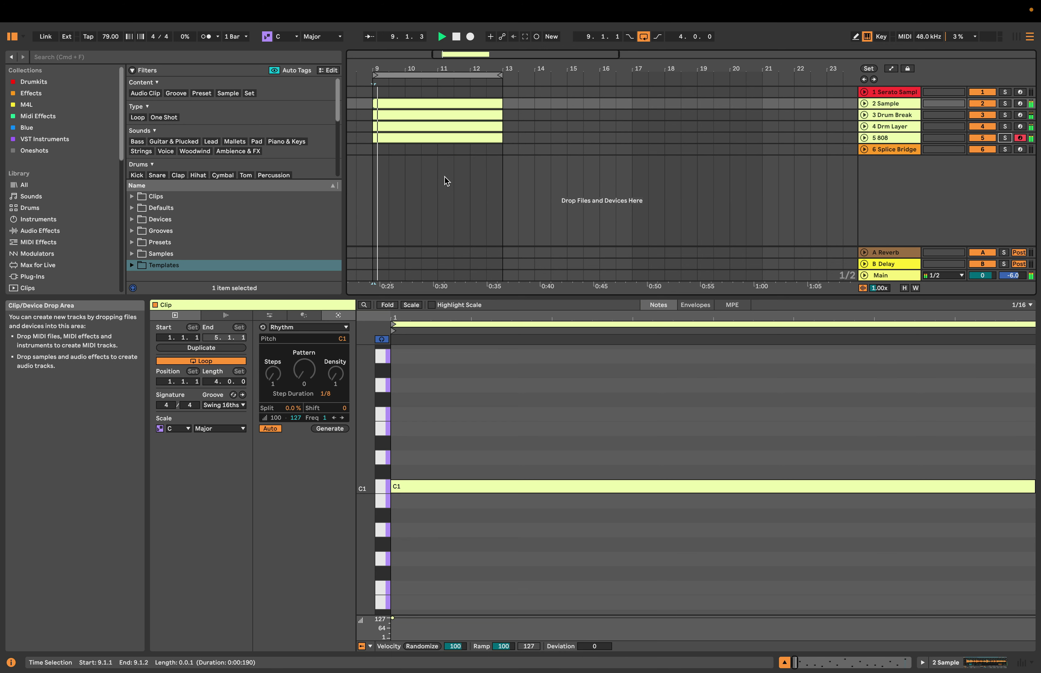
{"action": "left_click", "coordinate": [473, 115]}
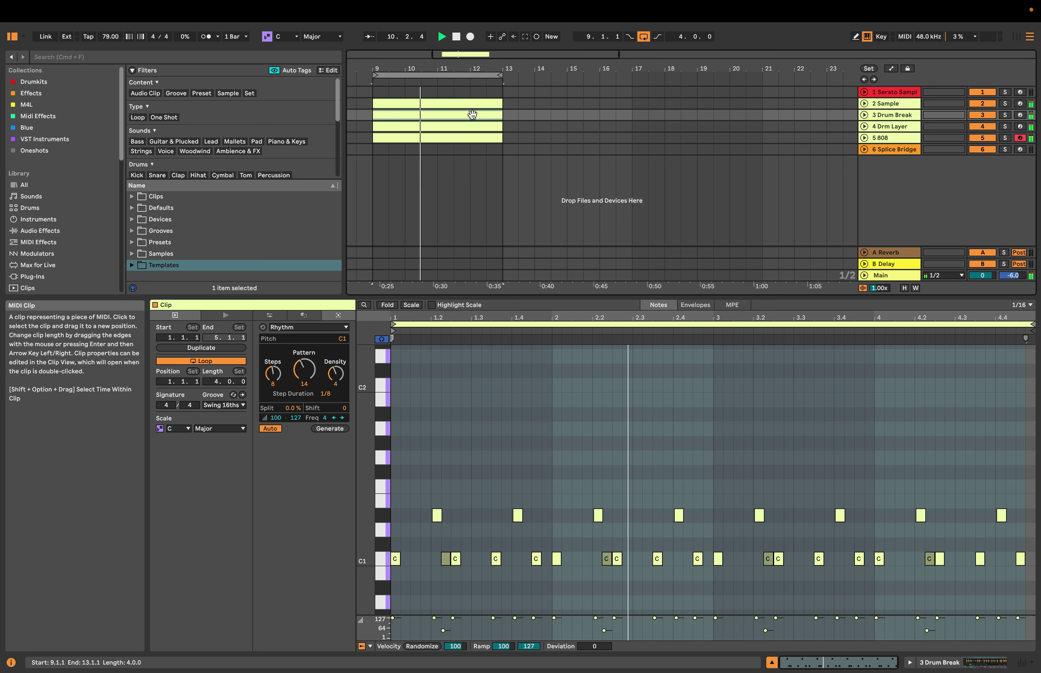
{"action": "left_click", "coordinate": [186, 37]}
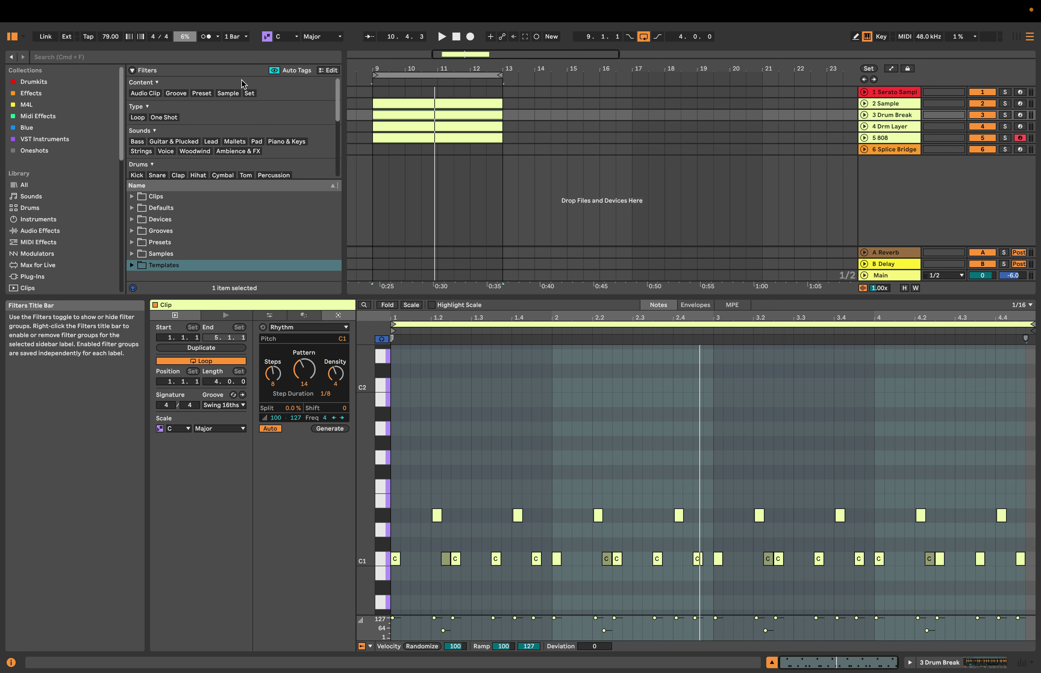
{"action": "left_click", "coordinate": [364, 115]}
{"action": "key", "text": "space"}
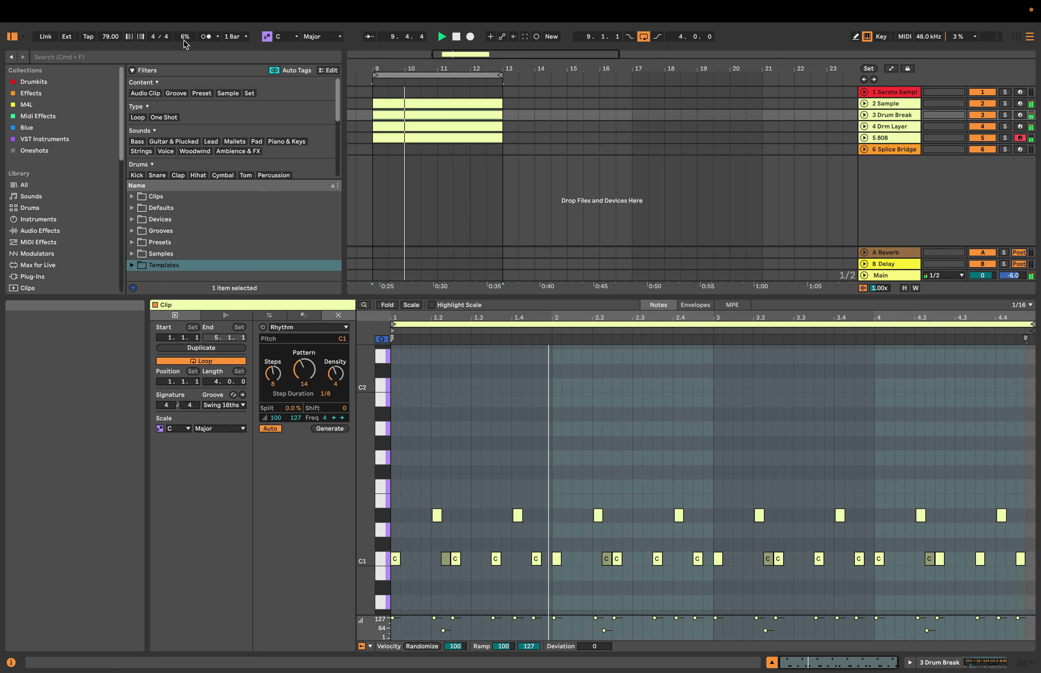
{"action": "left_click_drag", "start_coordinate": [185, 36], "coordinate": [185, 39]}
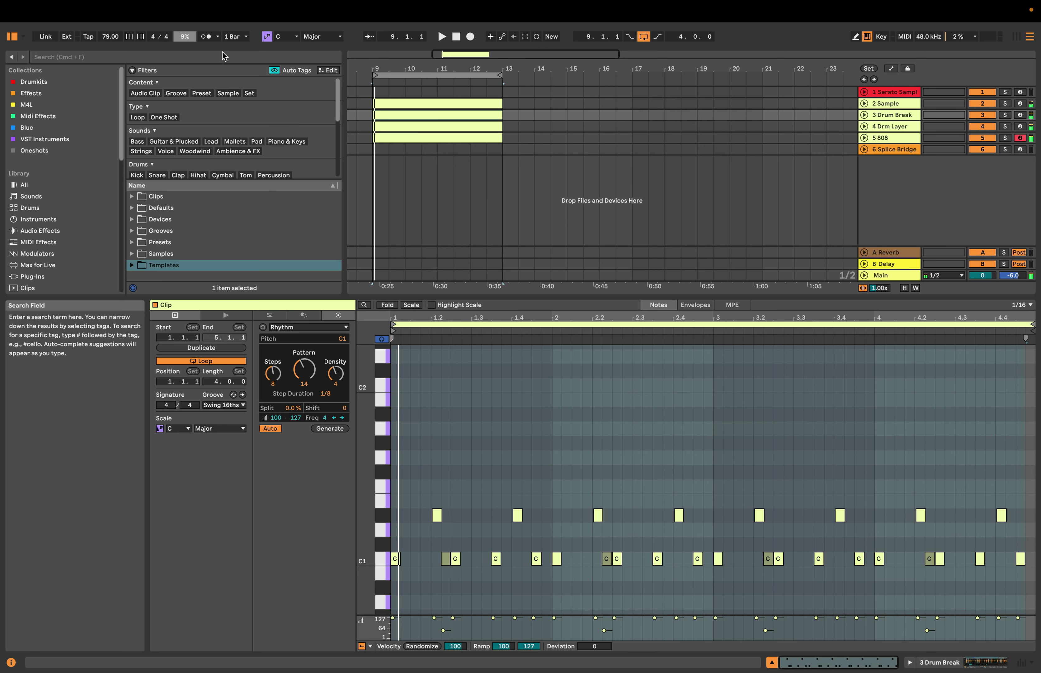
Duplicate the four-bar Drum Break and Drm Layer clips to start at bar 13 and set the loop to bars 13 through 16.
{"action": "left_click", "coordinate": [446, 102]}
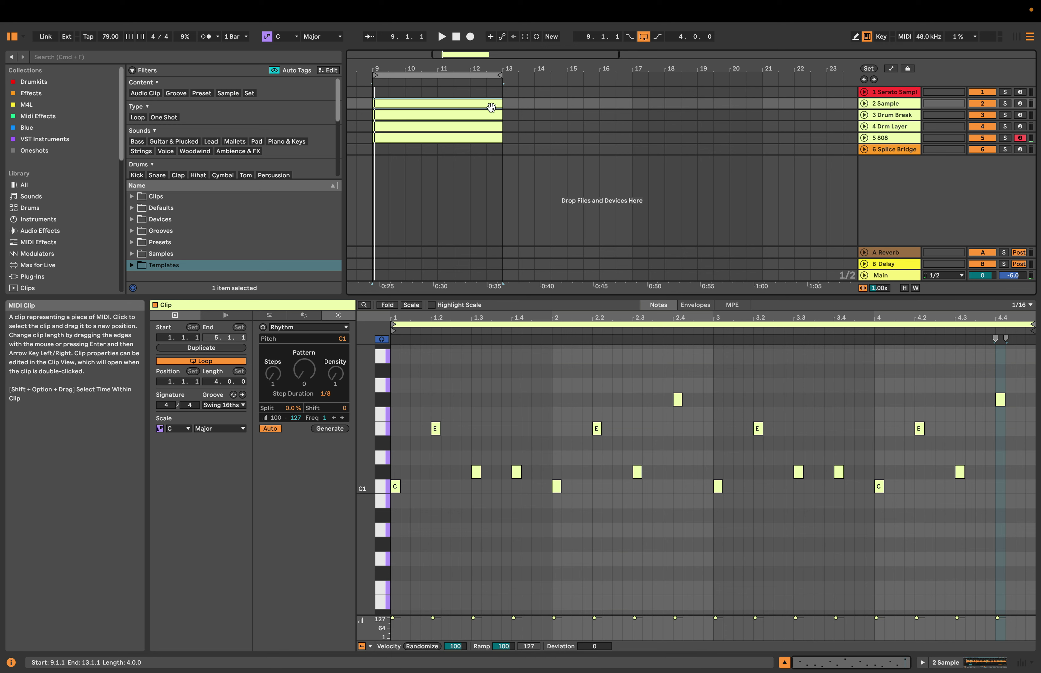
{"action": "left_click", "coordinate": [501, 128]}
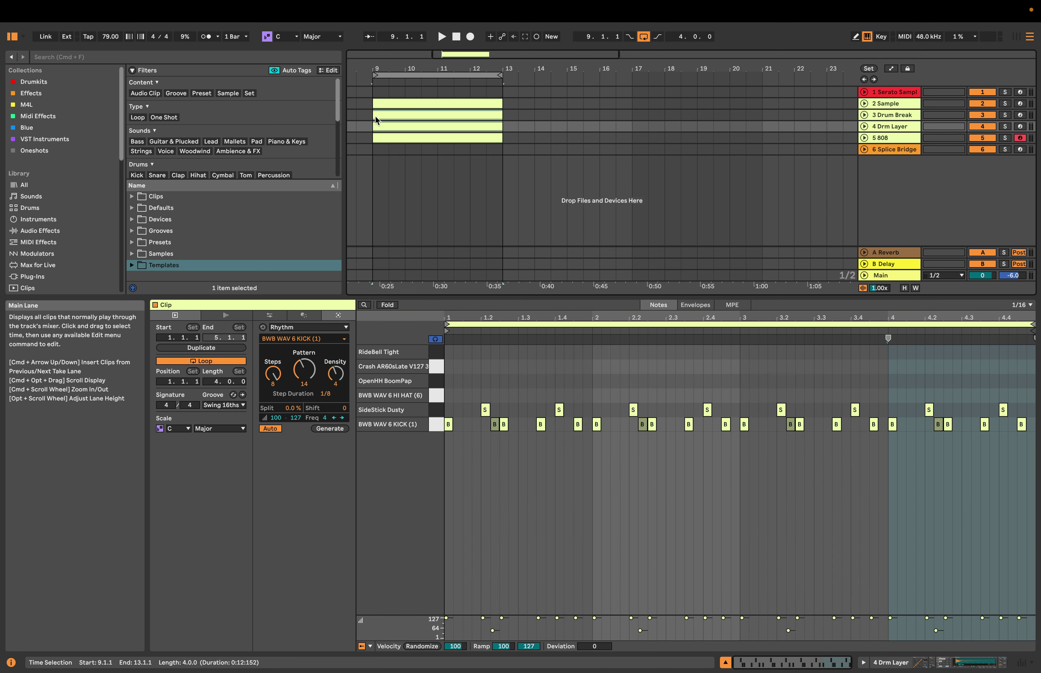
{"action": "left_click", "coordinate": [376, 116], "text": "shift"}
{"action": "key", "text": "super+d"}
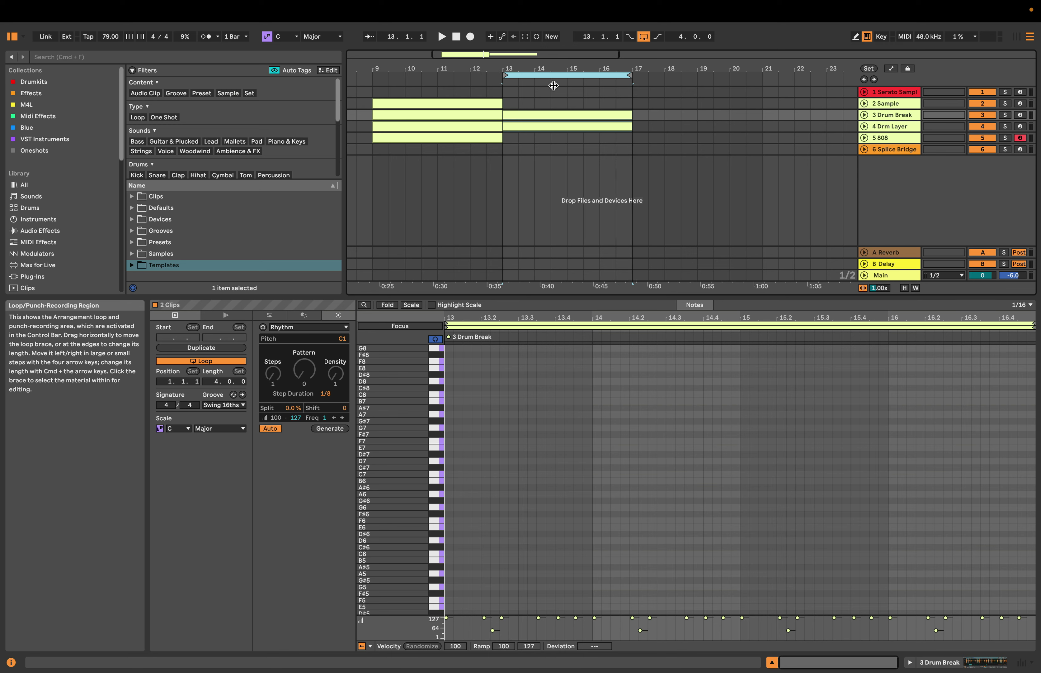
Unfold the Sample, Drum Break and Drm Layer tracks in the arrangement to show their notes.
{"action": "left_click", "coordinate": [888, 103]}
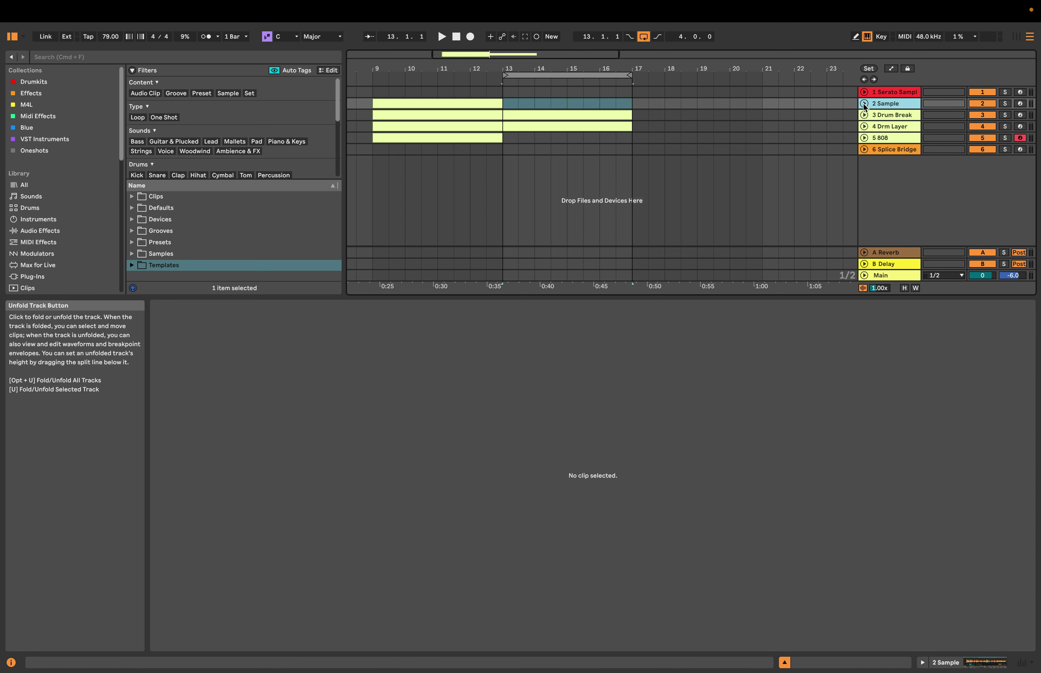
{"action": "left_click", "coordinate": [865, 103]}
{"action": "left_click", "coordinate": [864, 155]}
{"action": "left_click", "coordinate": [864, 210]}
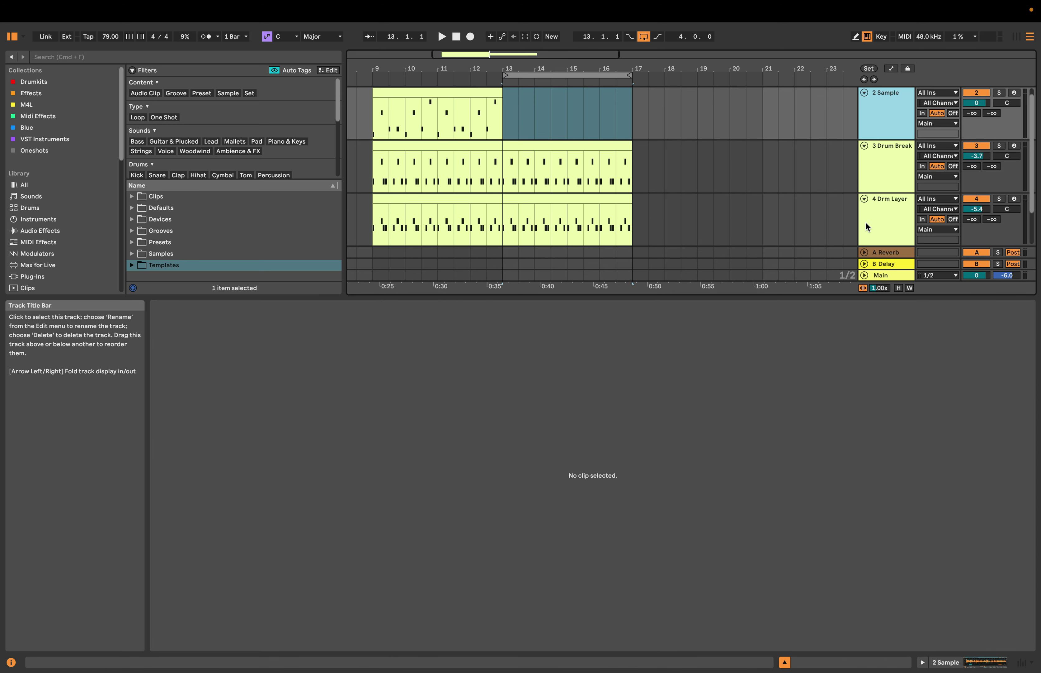
{"action": "scroll", "coordinate": [864, 217], "scroll_direction": "down", "scroll_amount": 3}
{"action": "scroll", "coordinate": [850, 206], "scroll_direction": "up", "scroll_amount": 5}
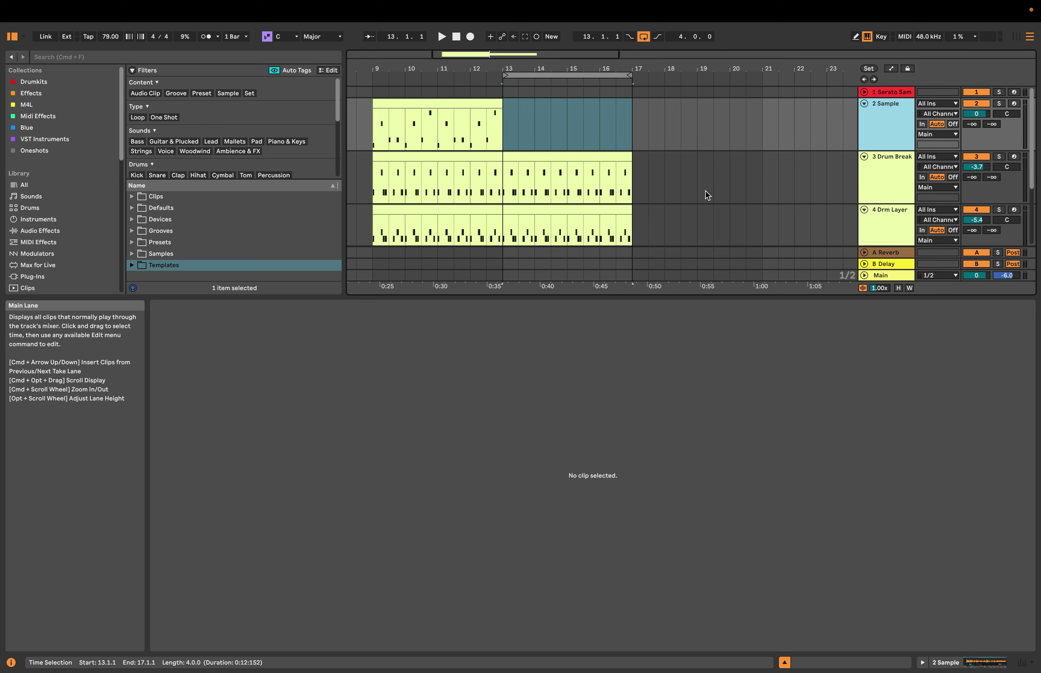
Insert an empty four-bar MIDI clip on the Sample track from bar 13 to bar 17.
{"action": "left_click", "coordinate": [503, 136]}
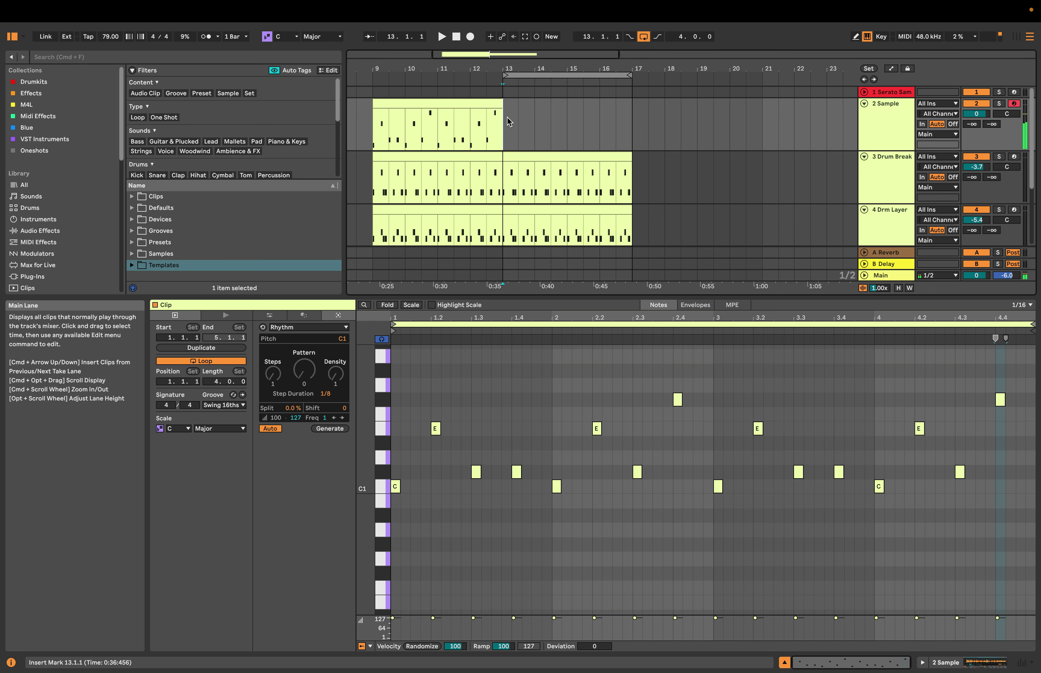
{"action": "left_click_drag", "start_coordinate": [506, 118], "coordinate": [622, 126]}
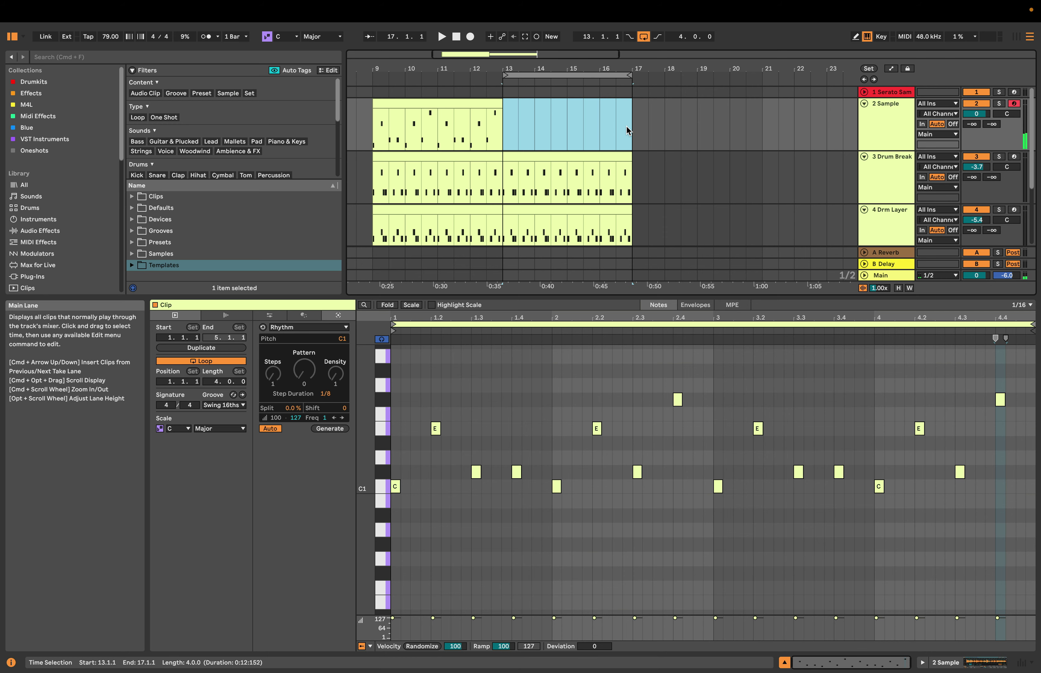
{"action": "right_click", "coordinate": [628, 126]}
{"action": "left_click", "coordinate": [657, 217]}
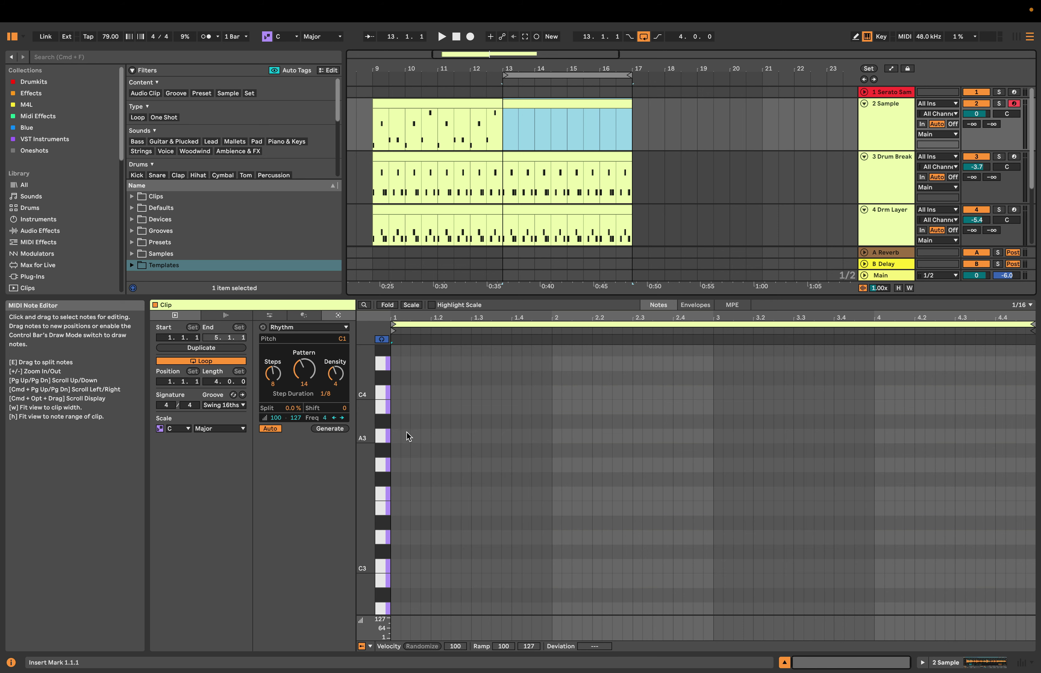
Add a C2 sixteenth note on beat 1 and an F1 on beat 2 of the new Sample clip's first bar.
{"action": "scroll", "coordinate": [403, 457], "scroll_direction": "up", "scroll_amount": 7}
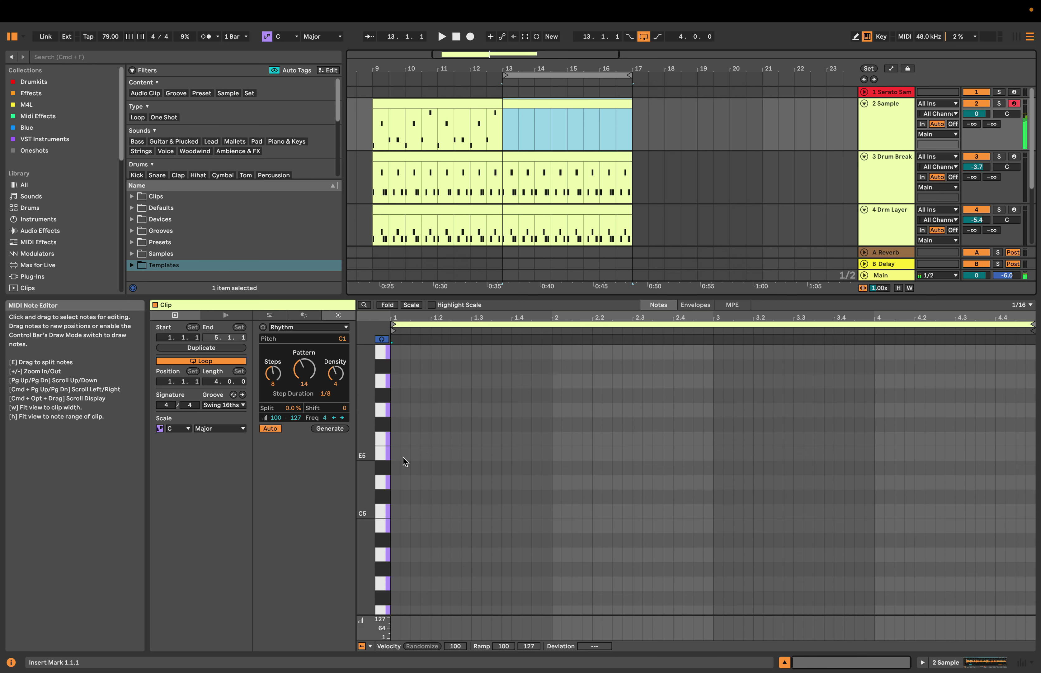
{"action": "scroll", "coordinate": [403, 458], "scroll_direction": "down", "scroll_amount": 15}
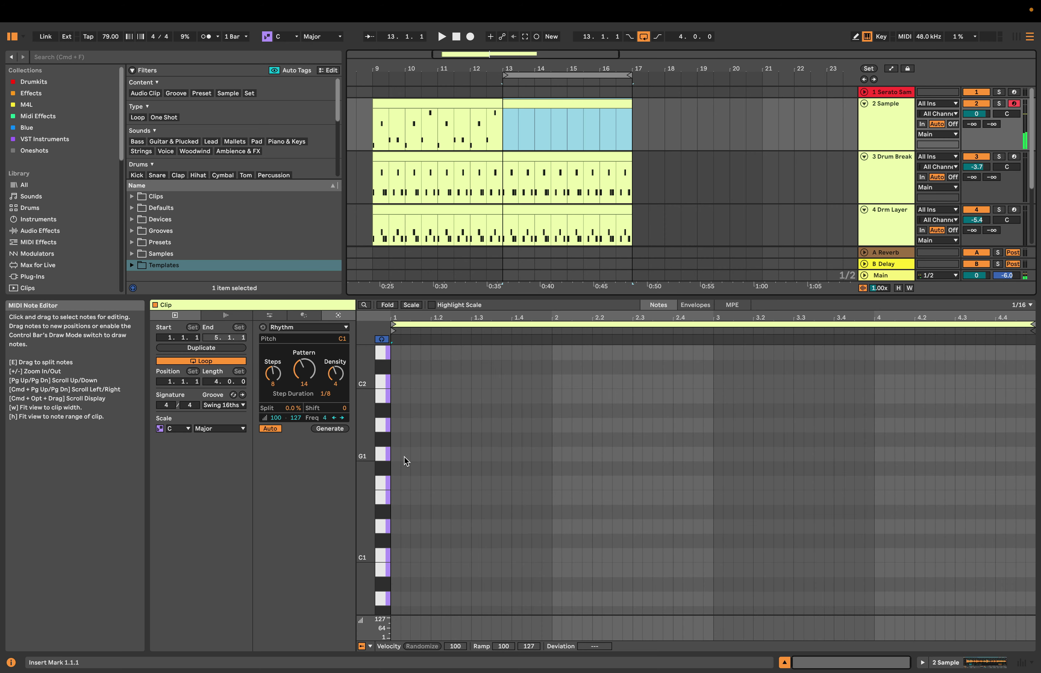
{"action": "scroll", "coordinate": [406, 460], "scroll_direction": "down", "scroll_amount": 6}
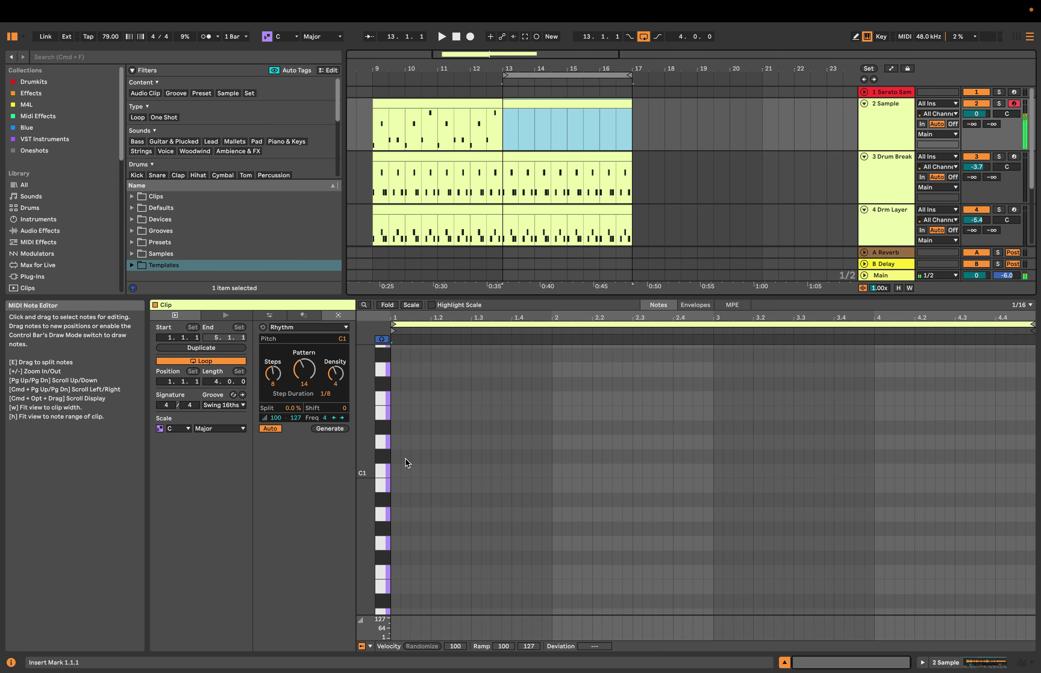
{"action": "scroll", "coordinate": [405, 458], "scroll_direction": "up", "scroll_amount": 4}
{"action": "left_click", "coordinate": [894, 119]}
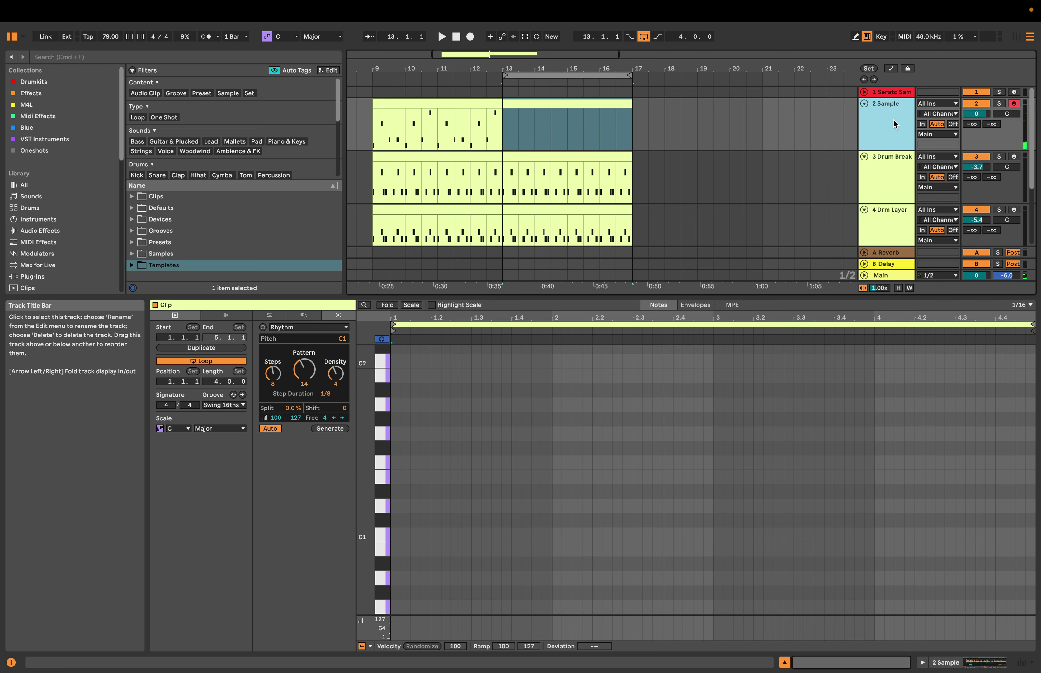
{"action": "left_click", "coordinate": [437, 477]}
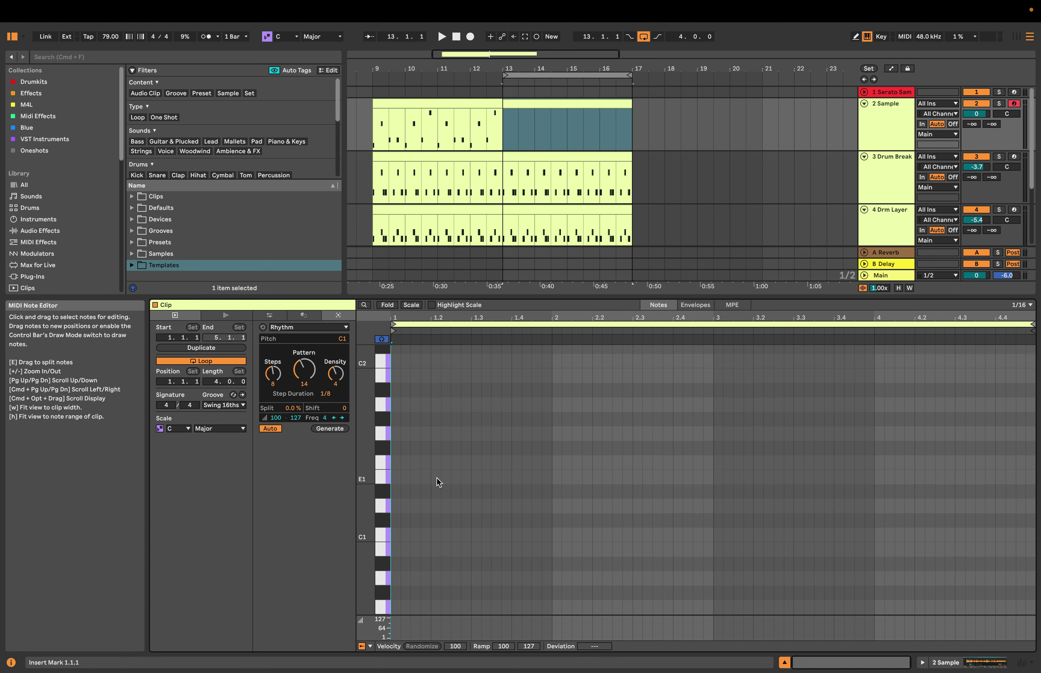
{"action": "scroll", "coordinate": [436, 481], "scroll_direction": "up", "scroll_amount": 2}
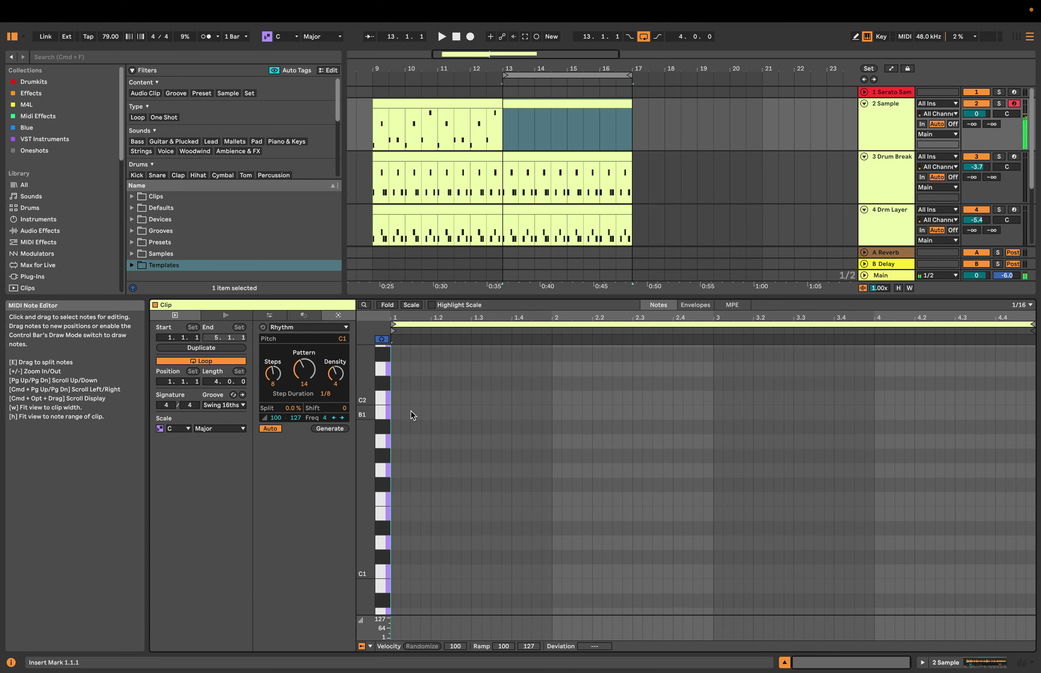
{"action": "double_click", "coordinate": [395, 398]}
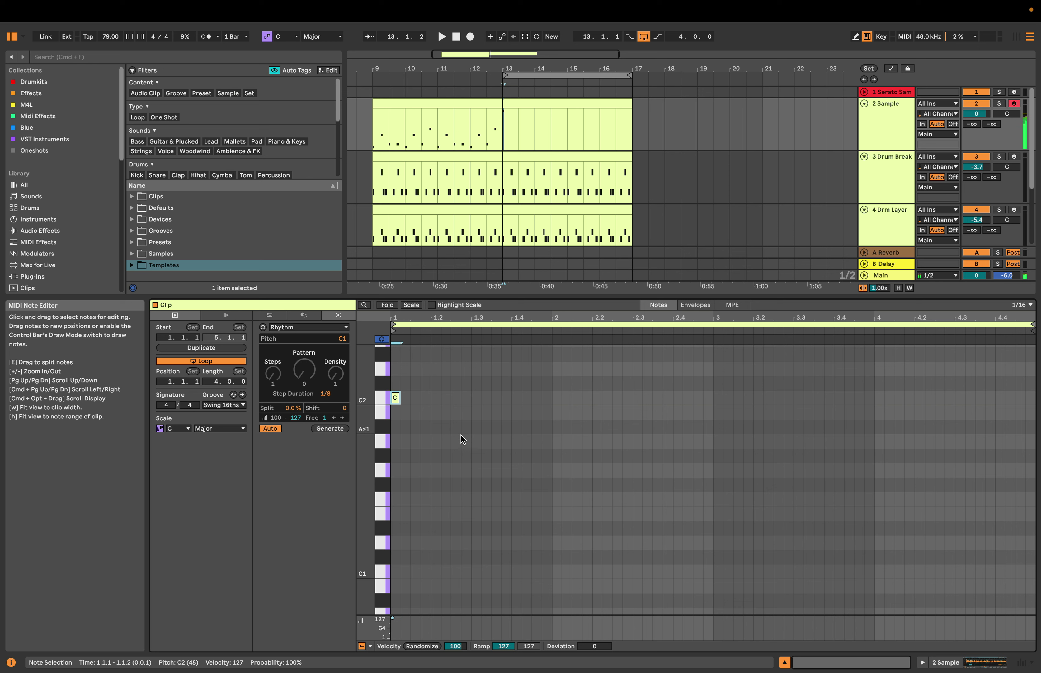
{"action": "double_click", "coordinate": [477, 500]}
{"action": "left_click_drag", "start_coordinate": [476, 499], "coordinate": [434, 503]}
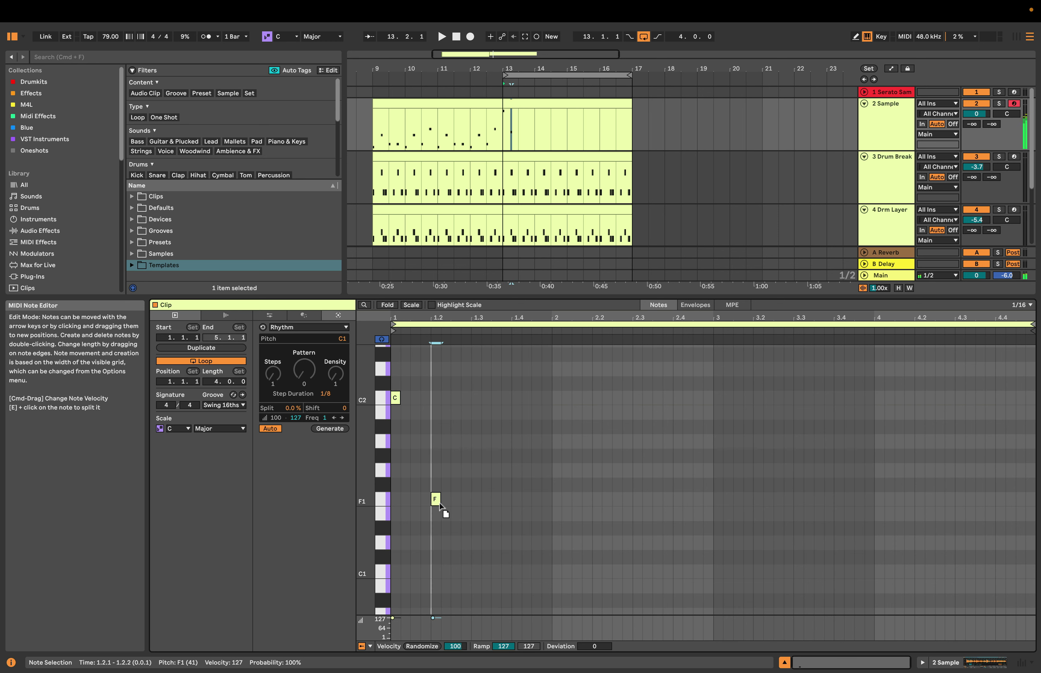
Add an F#1 note on beat 3 and a G1 note on beat 4 of the first bar, starting playback.
{"action": "left_click", "coordinate": [480, 471]}
{"action": "double_click", "coordinate": [477, 481]}
{"action": "key", "text": "space"}
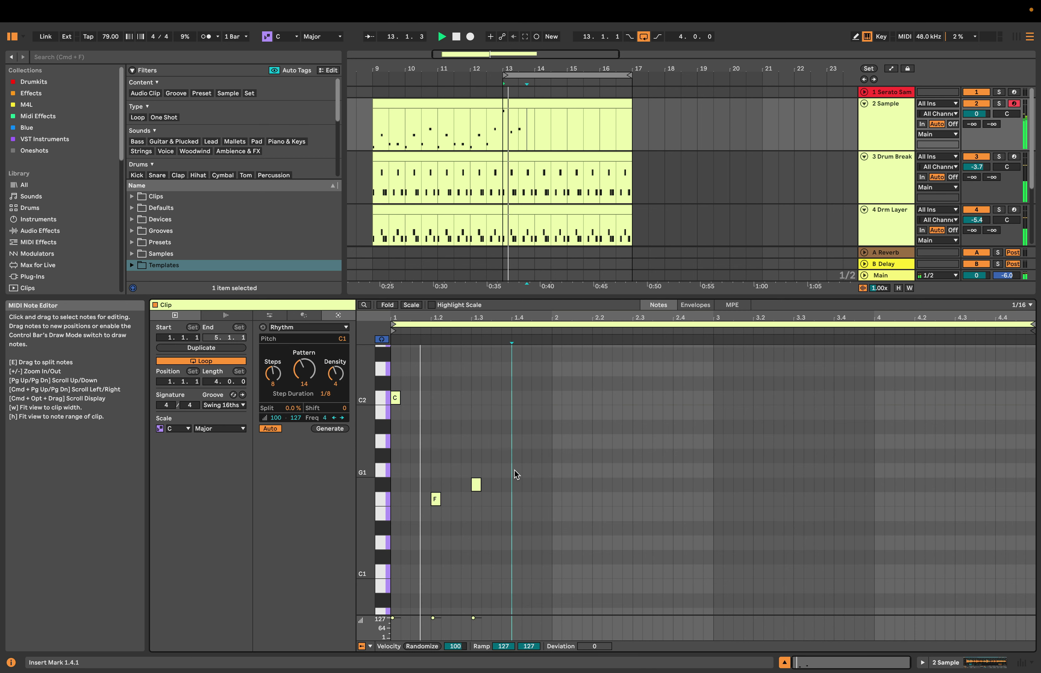
{"action": "double_click", "coordinate": [517, 469]}
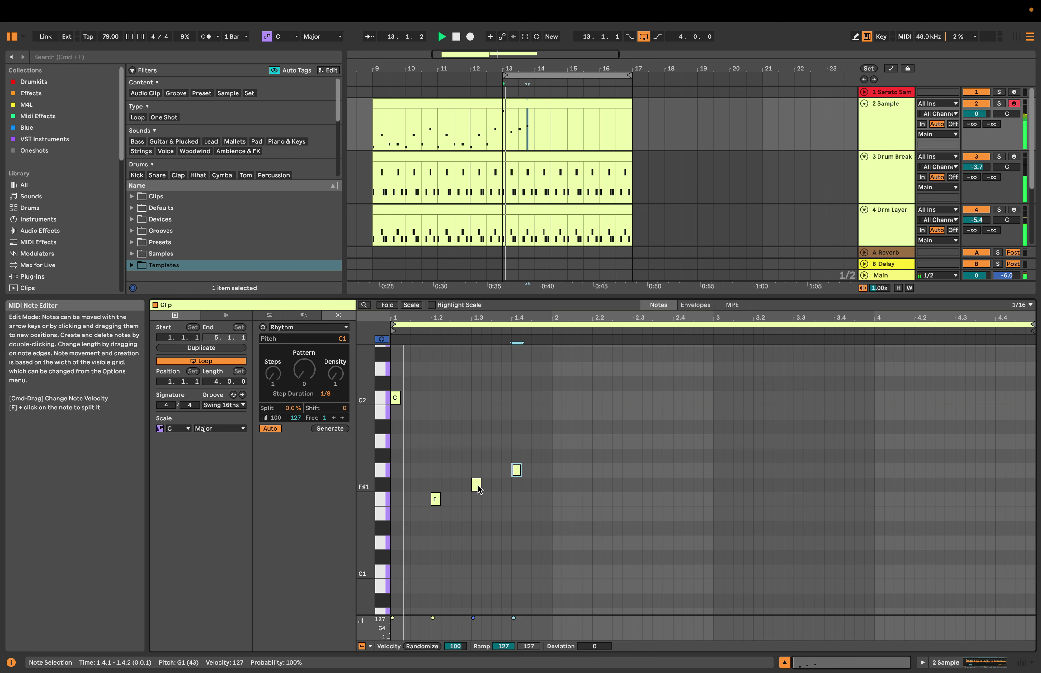
Delete the F#1 note on beat 3, move the G1 note there at A#1, and play the result.
{"action": "left_click_drag", "start_coordinate": [480, 489], "coordinate": [529, 489]}
{"action": "double_click", "coordinate": [529, 490]}
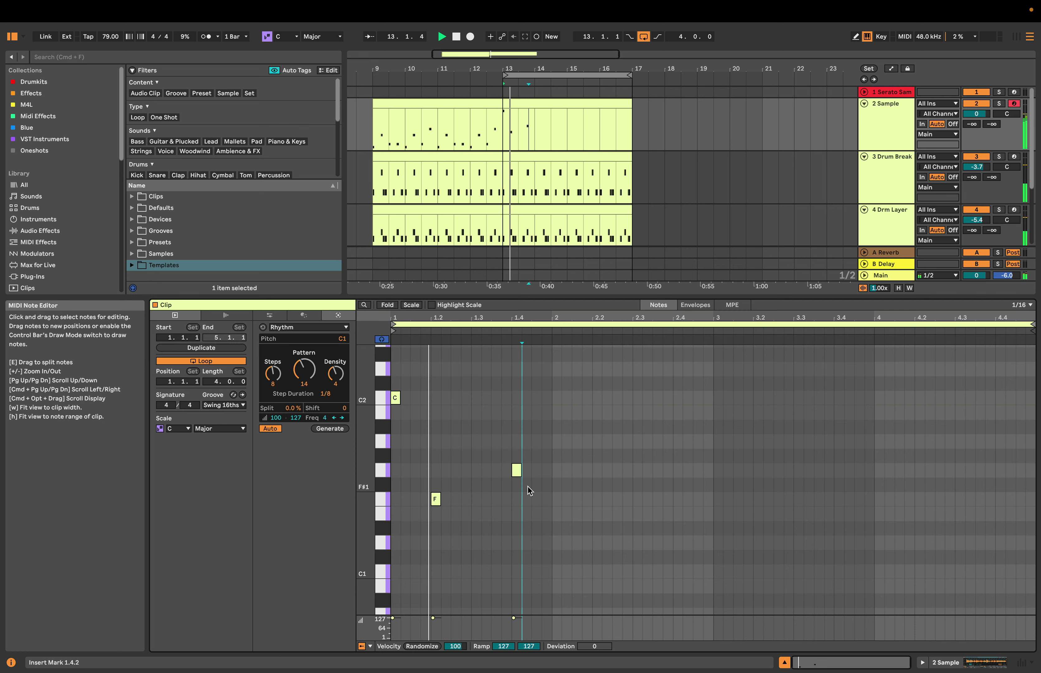
{"action": "left_click", "coordinate": [516, 469]}
{"action": "key", "text": "space"}
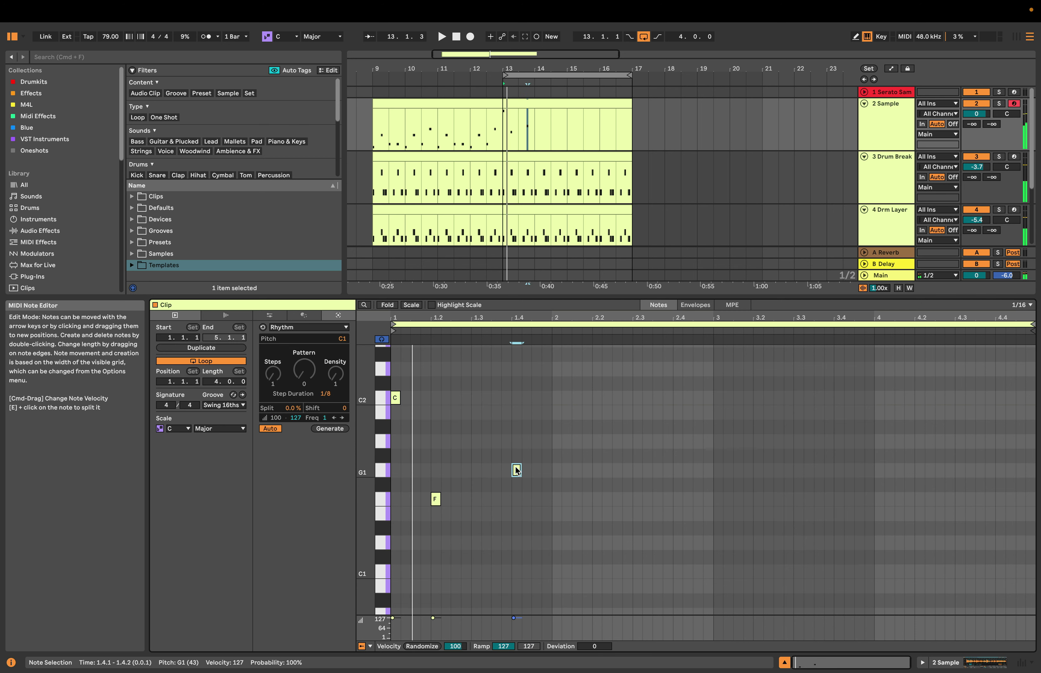
{"action": "left_click_drag", "start_coordinate": [516, 470], "coordinate": [477, 432]}
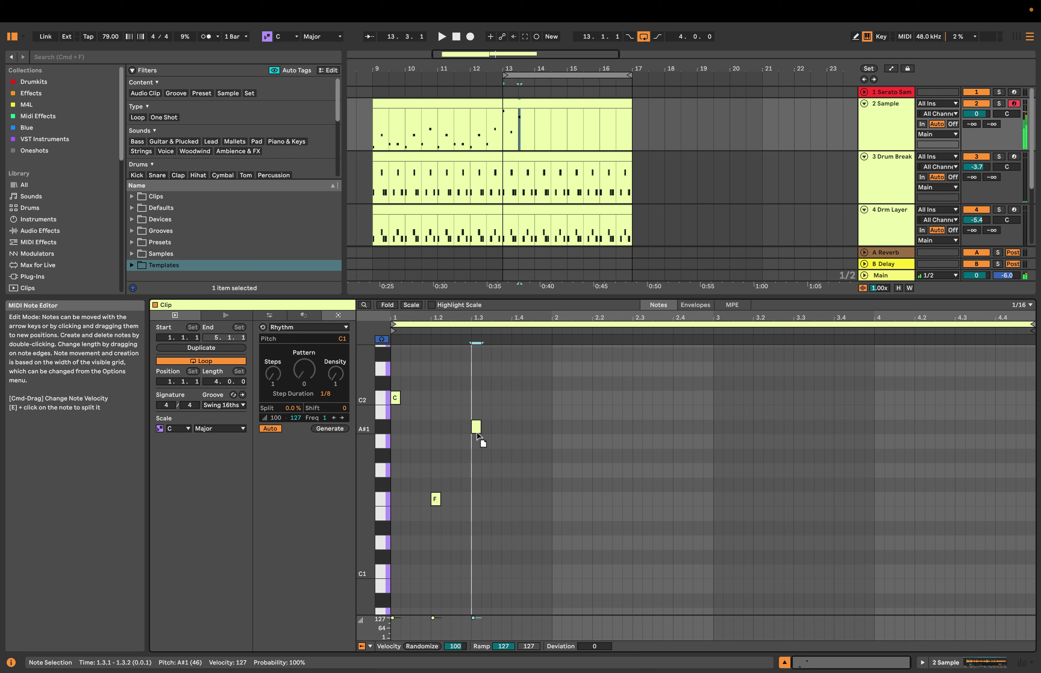
{"action": "key", "text": "space"}
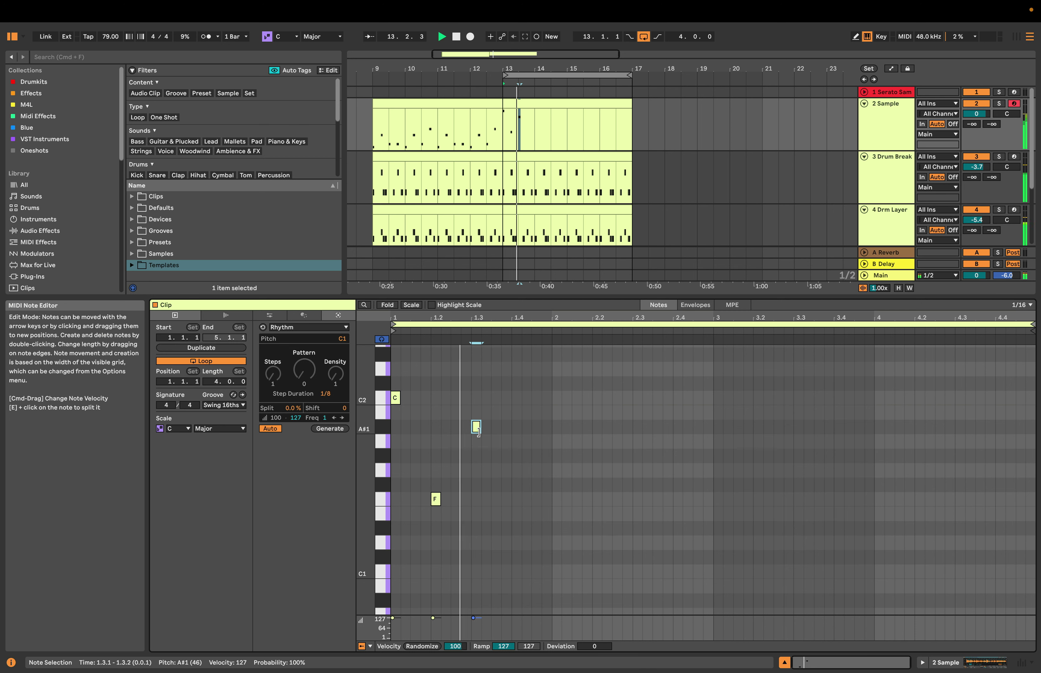
Add a D#1 note on beat 4 and lower the beat 3 note to G#1, checking both in playback.
{"action": "double_click", "coordinate": [518, 471]}
{"action": "left_click_drag", "start_coordinate": [517, 471], "coordinate": [516, 505]}
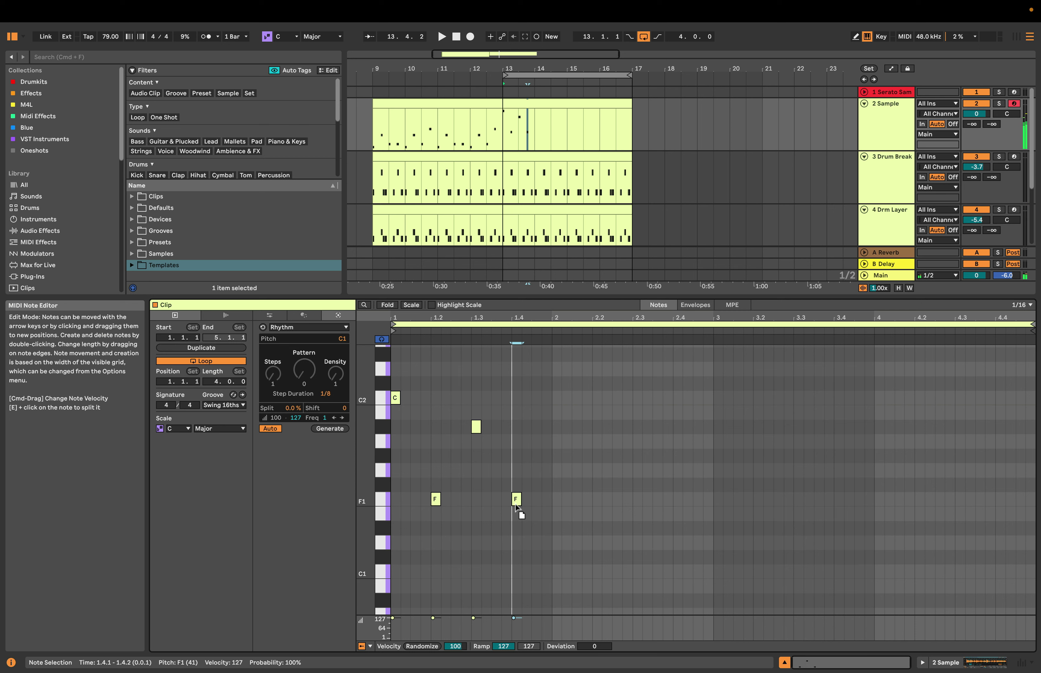
{"action": "key", "text": "space"}
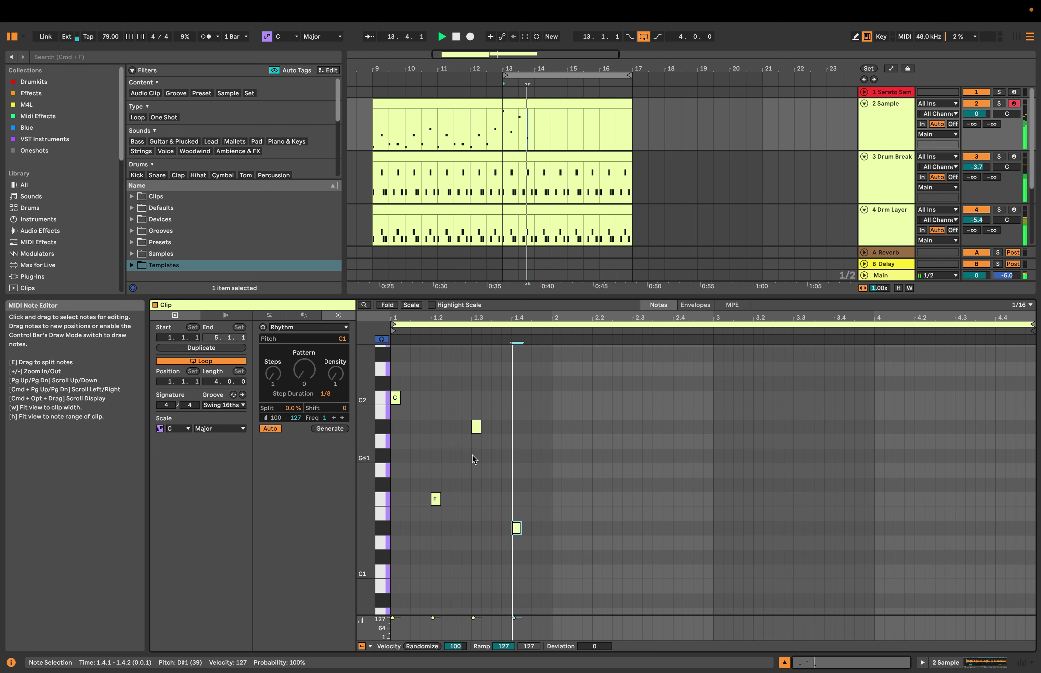
{"action": "left_click_drag", "start_coordinate": [476, 428], "coordinate": [477, 444]}
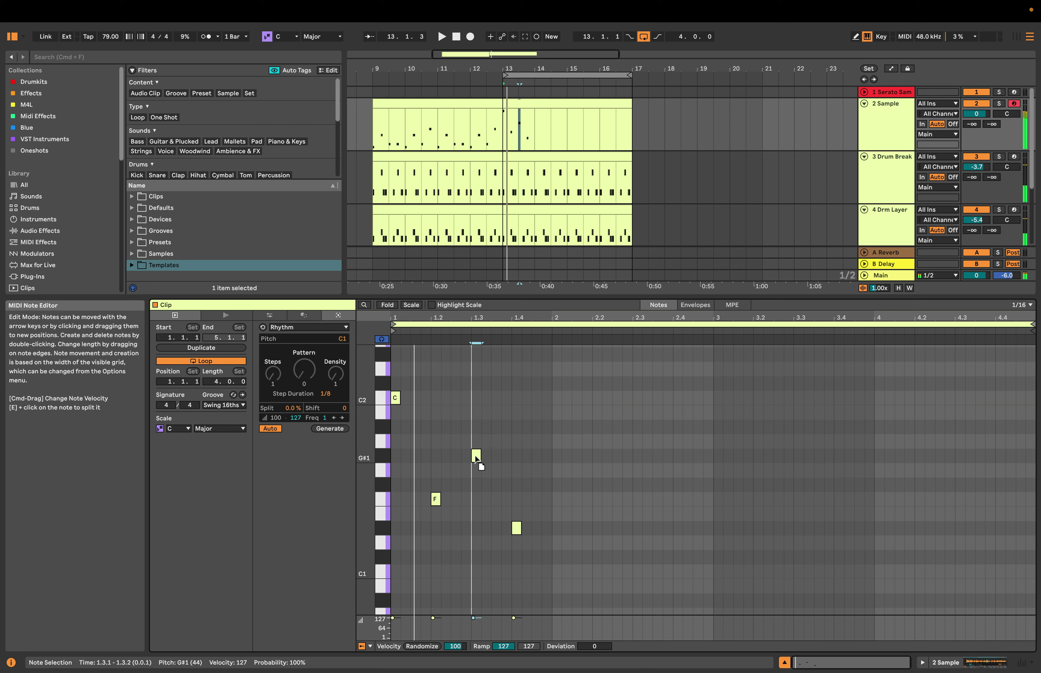
{"action": "key", "text": "space"}
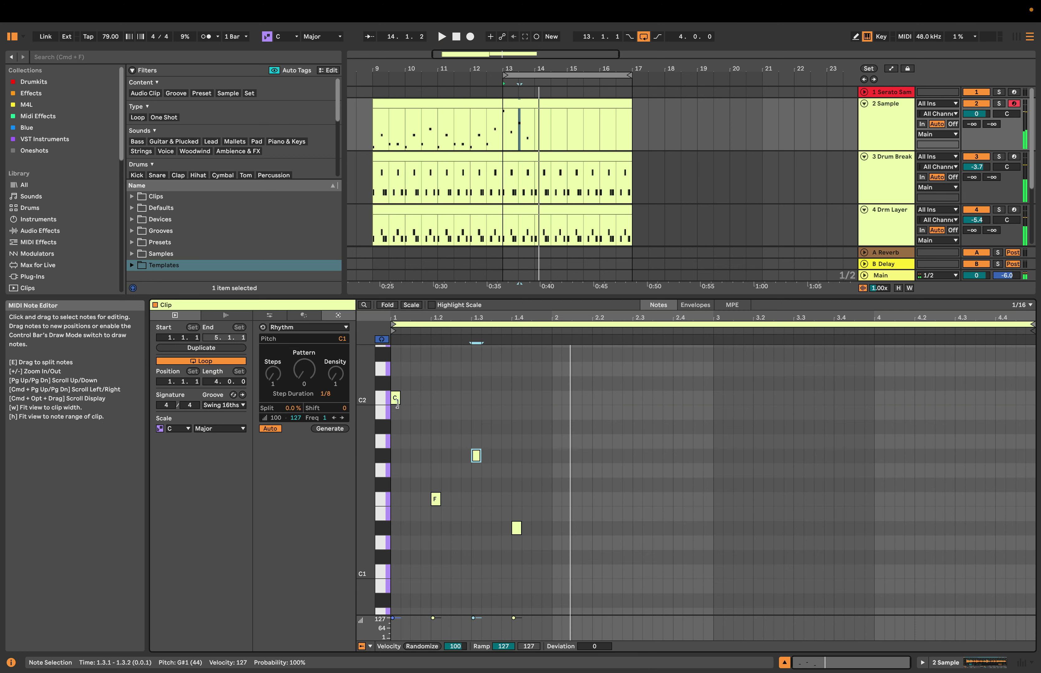
Lower the opening note of the new Sample clip to D1 and the beat 3 note to E1, auditioning the changes.
{"action": "left_click_drag", "start_coordinate": [397, 403], "coordinate": [397, 419]}
{"action": "key", "text": "space"}
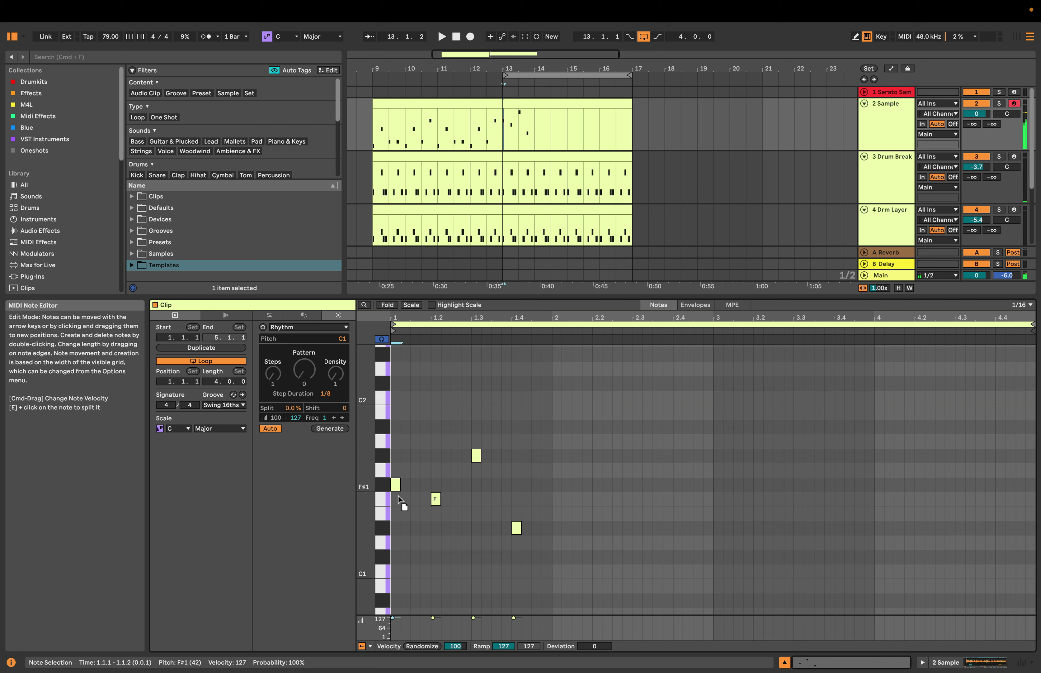
{"action": "left_click_drag", "start_coordinate": [399, 499], "coordinate": [405, 549]}
{"action": "key", "text": "space"}
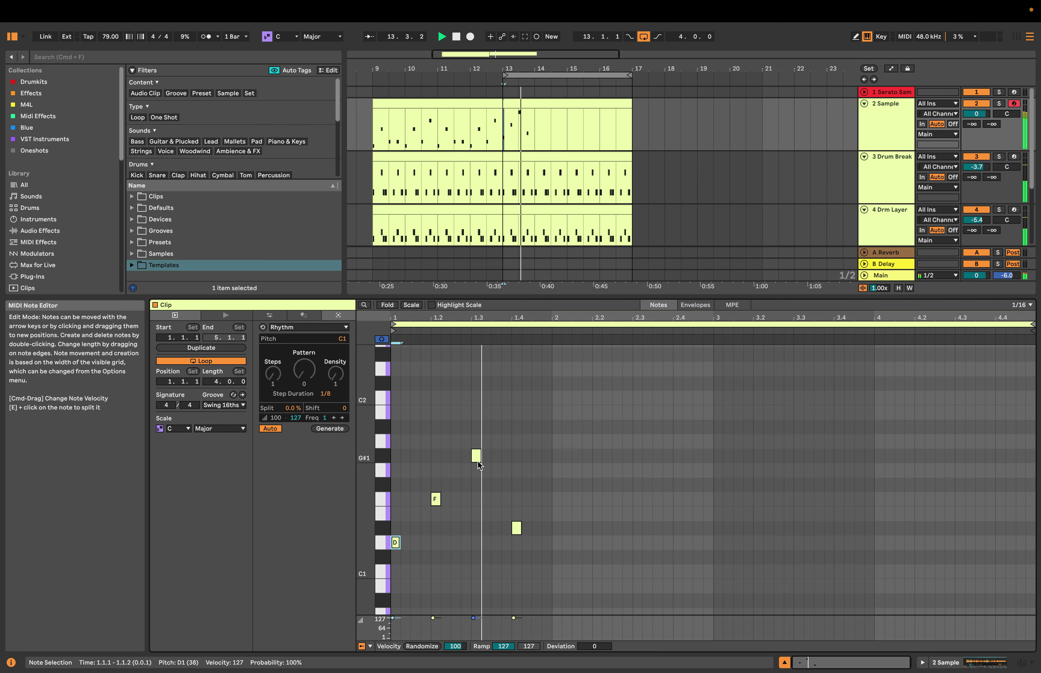
{"action": "key", "text": "space"}
{"action": "left_click_drag", "start_coordinate": [478, 459], "coordinate": [478, 506]}
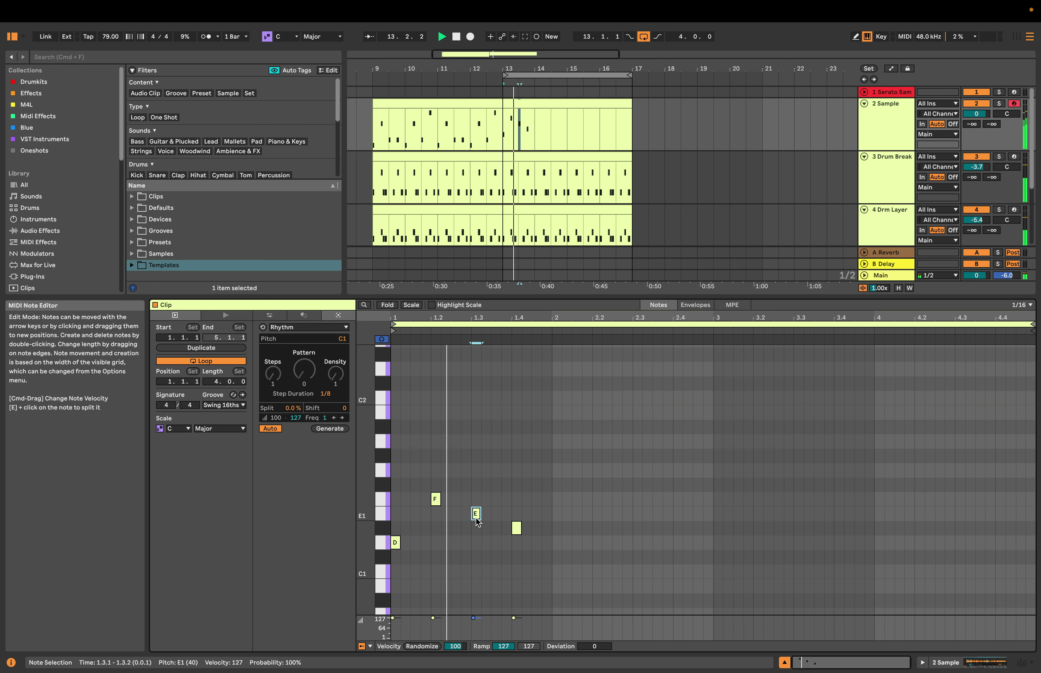
Stop playback and paste the first bar's four-note chop pattern so it begins on the downbeat of bar 2.
{"action": "left_click", "coordinate": [552, 556]}
{"action": "key", "text": "space"}
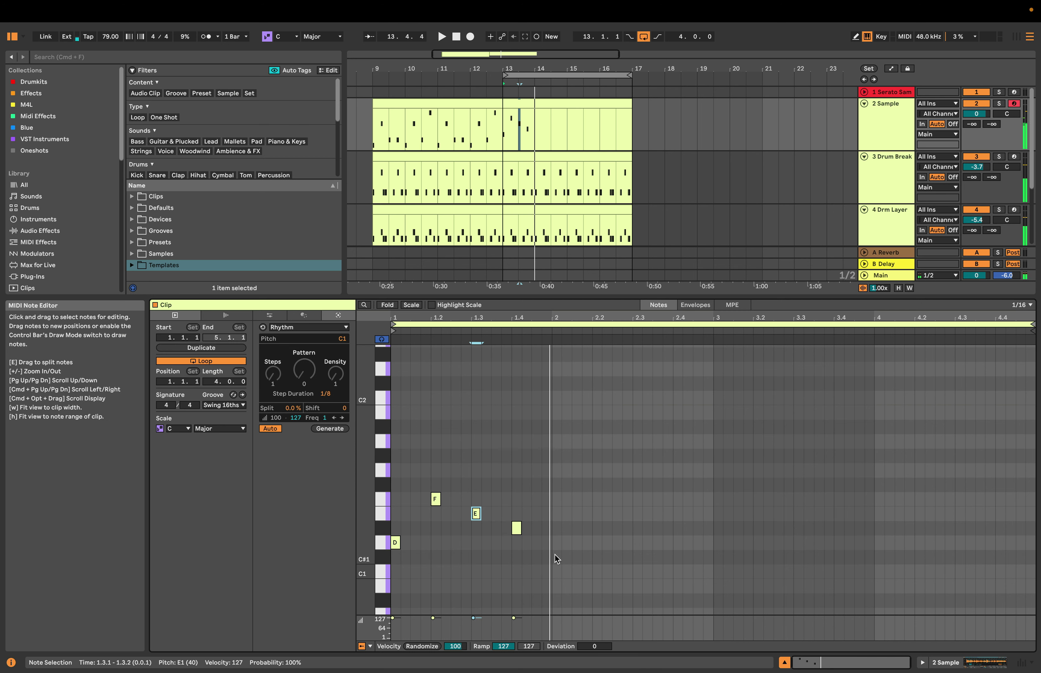
{"action": "key", "text": "super+v"}
{"action": "key", "text": "Left"}
{"action": "key", "text": "Left"}
{"action": "key", "text": "Left"}
{"action": "key", "text": "Left"}
{"action": "key", "text": "Left"}
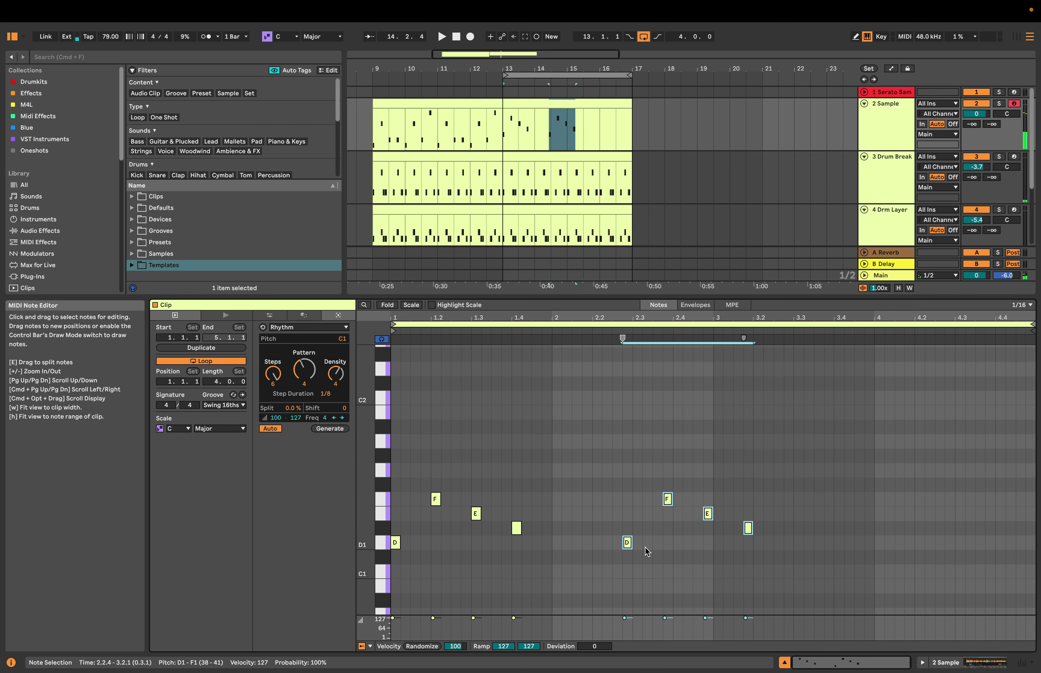
{"action": "key", "text": "Left"}
{"action": "key", "text": "Left"}
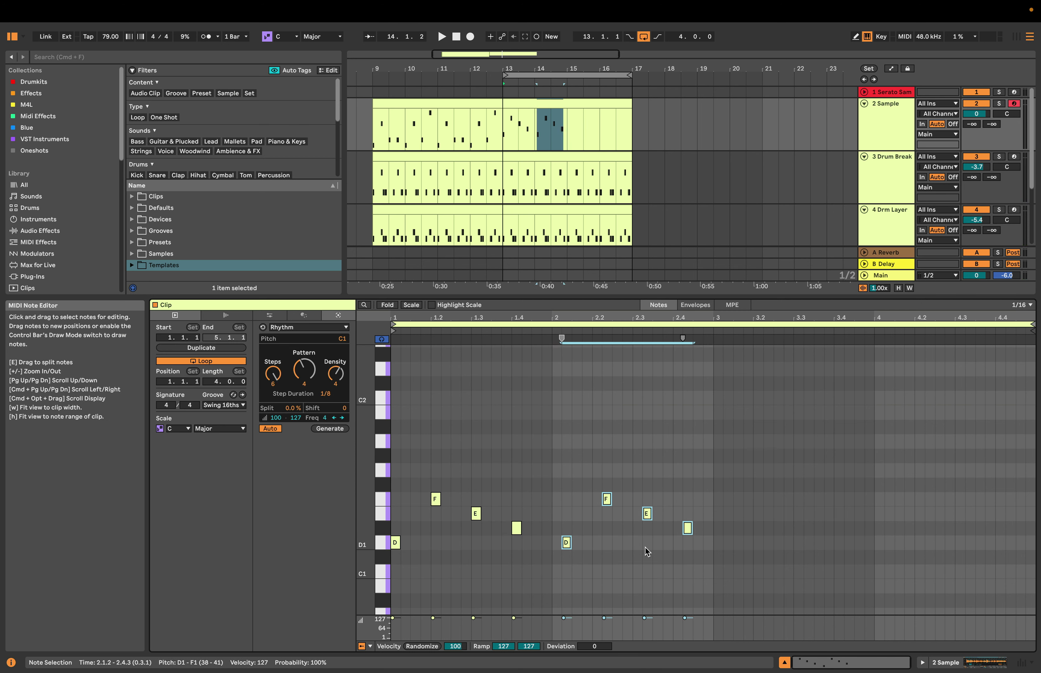
Raise the last note of bar 2 to F#1, duplicate the two-bar pattern into bars 3 and 4, and start playback.
{"action": "left_click", "coordinate": [687, 526]}
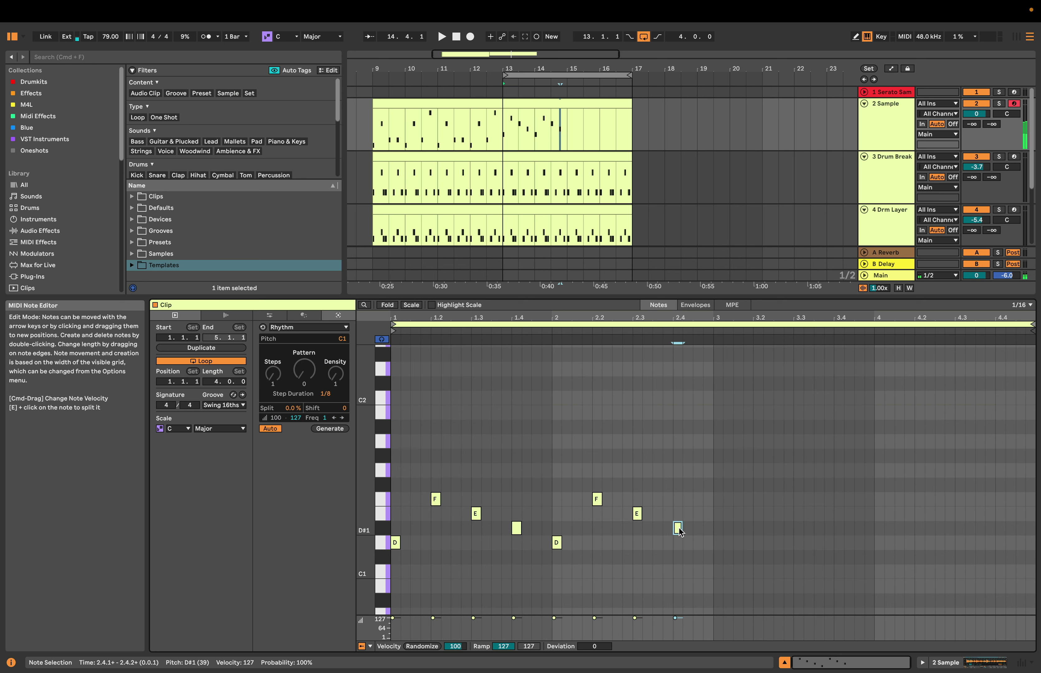
{"action": "left_click_drag", "start_coordinate": [676, 528], "coordinate": [678, 498]}
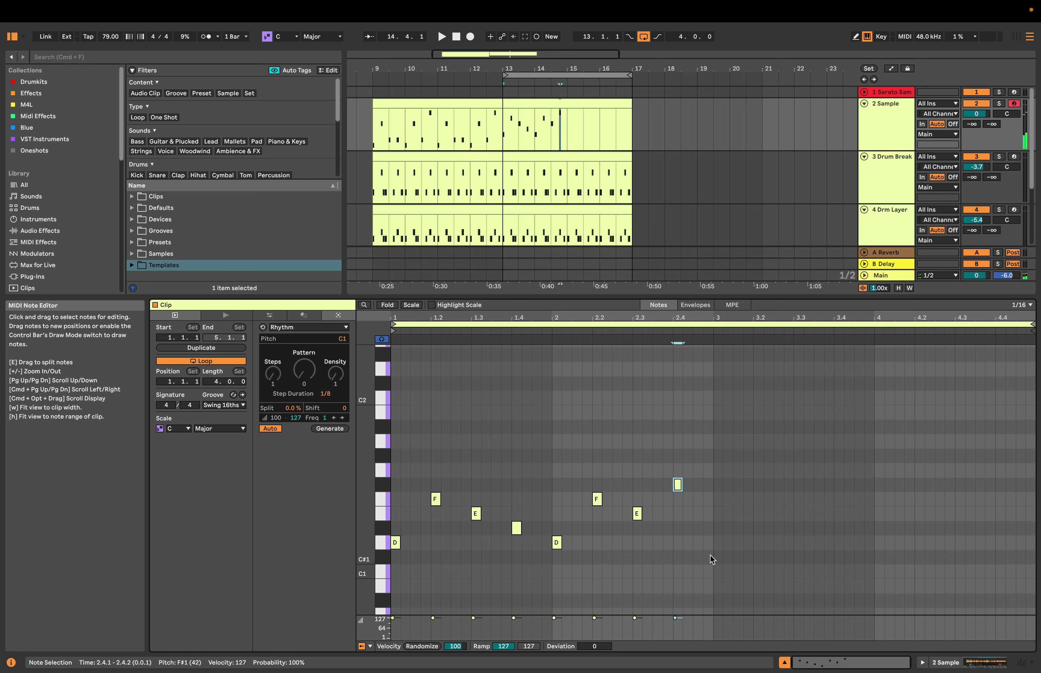
{"action": "key", "text": "super+a"}
{"action": "key", "text": "super+d"}
{"action": "key", "text": "space"}
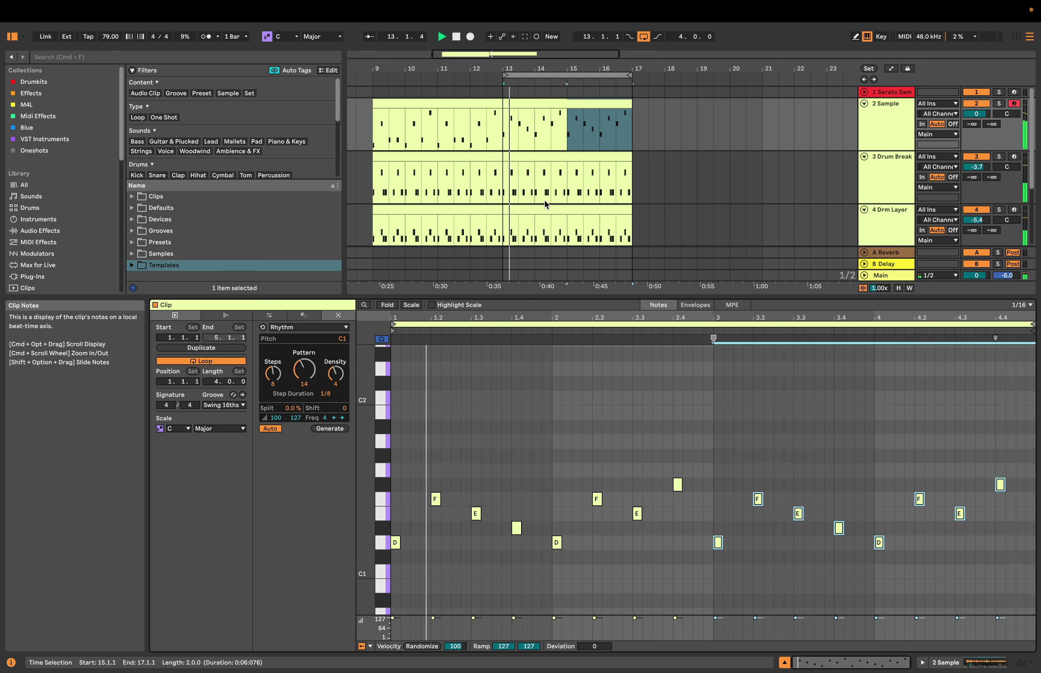
Duplicate the four-bar 808 clip so the copy starts at bar 13, and stop playback.
{"action": "scroll", "coordinate": [536, 188], "scroll_direction": "down", "scroll_amount": 1}
{"action": "left_click_drag", "start_coordinate": [523, 297], "coordinate": [523, 367]}
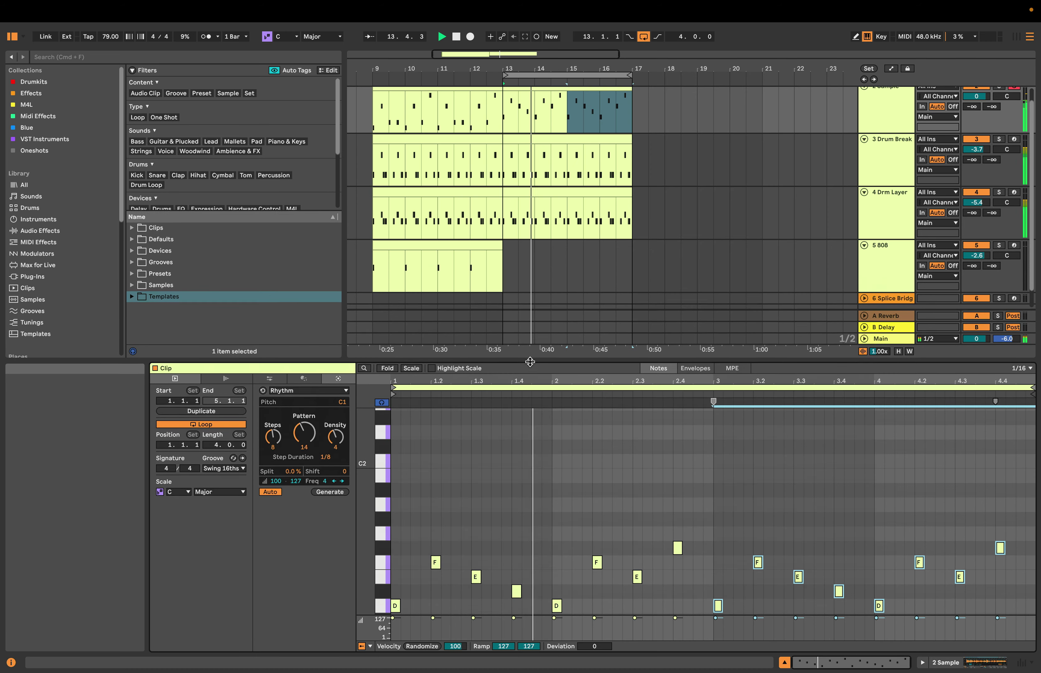
{"action": "left_click", "coordinate": [470, 244]}
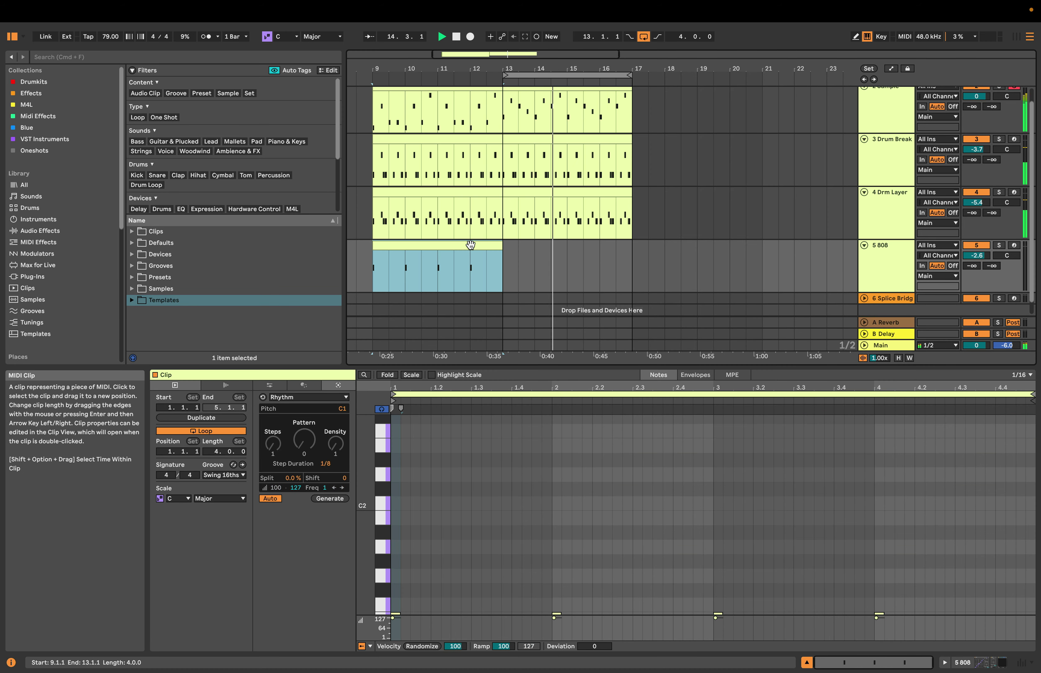
{"action": "key", "text": "super+d"}
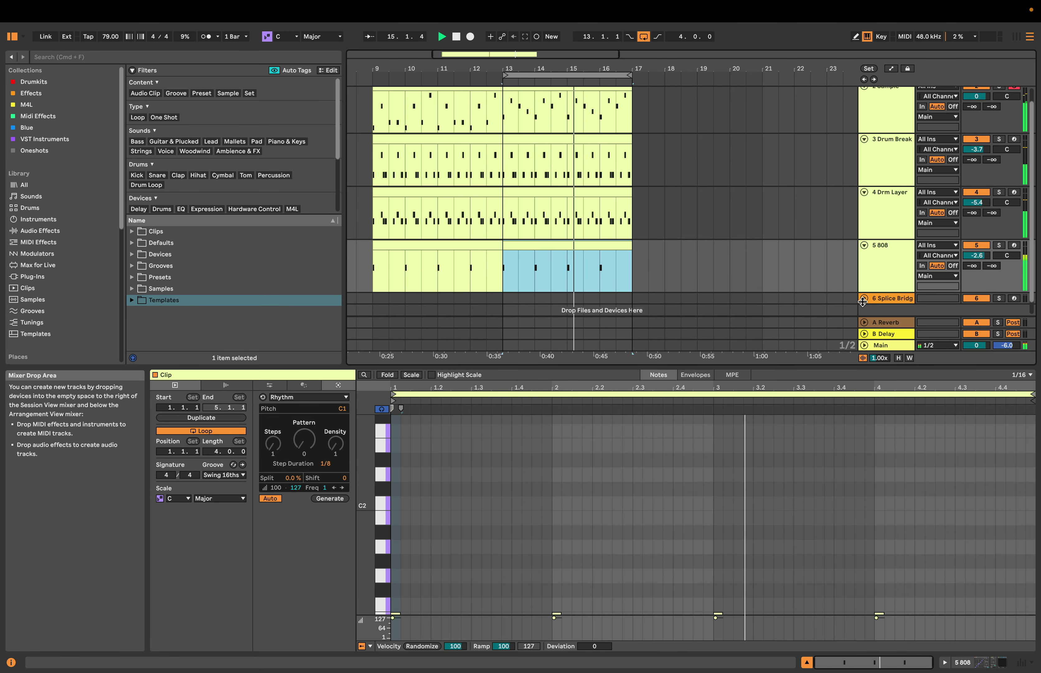
{"action": "key", "text": "space"}
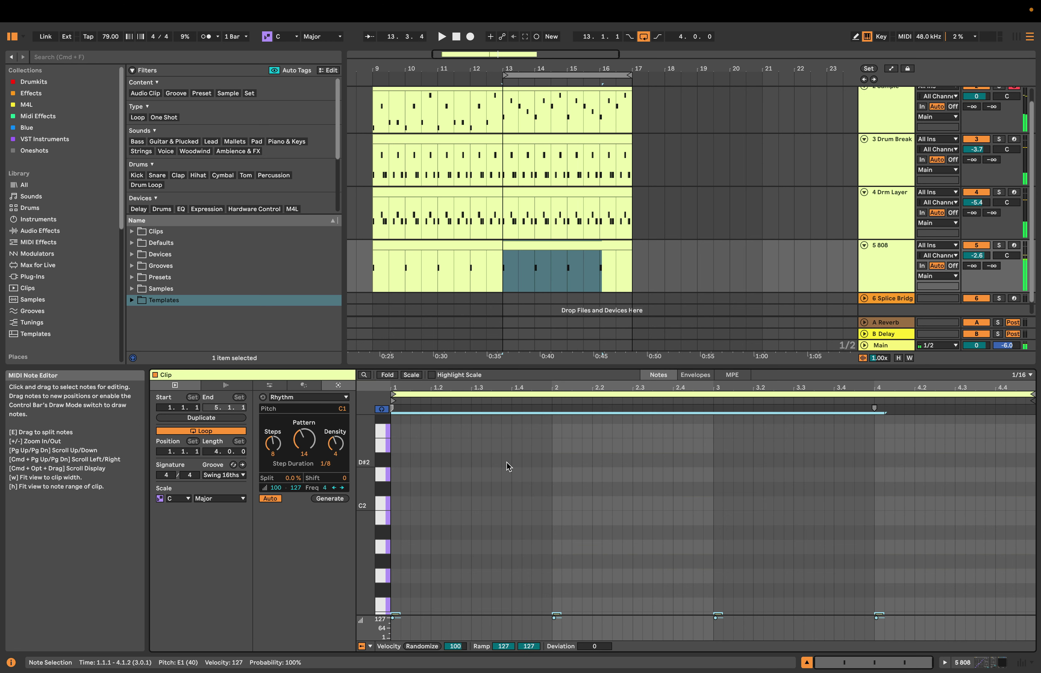
Raise all notes in the duplicated 808 clip to F1 and enlarge the arrangement area during playback.
{"action": "left_click", "coordinate": [508, 466]}
{"action": "key", "text": "super+a"}
{"action": "key", "text": "Up"}
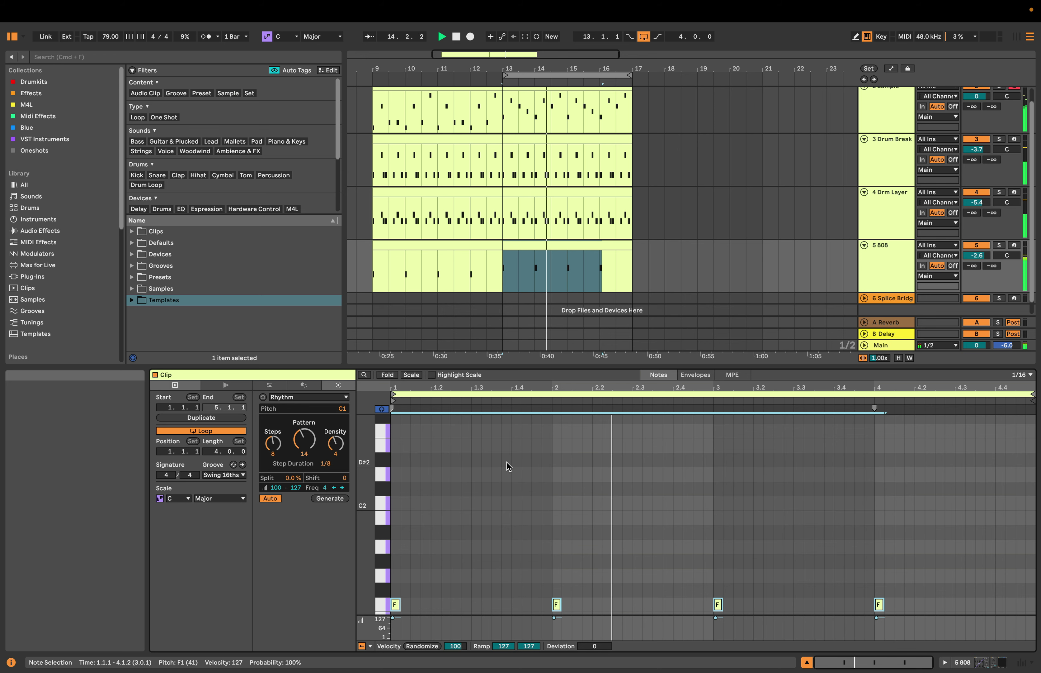
{"action": "left_click_drag", "start_coordinate": [634, 368], "coordinate": [634, 516]}
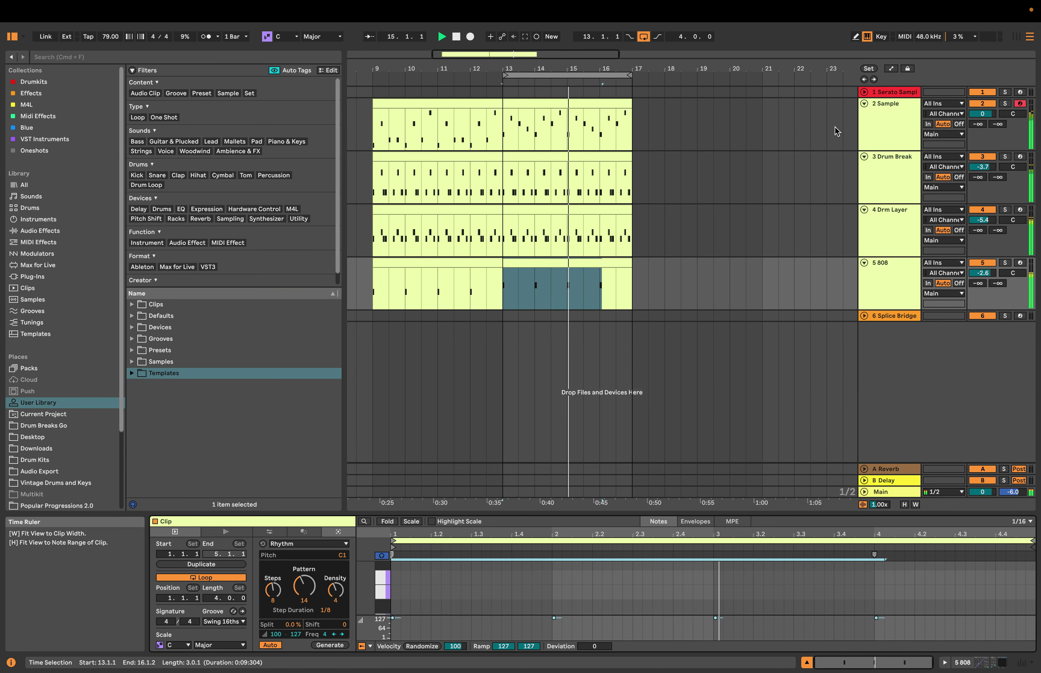
Add a Compressor from the audio effects library after the sampler on the 2 Sample track.
{"action": "key", "text": "Up"}
{"action": "key", "text": "Up"}
{"action": "key", "text": "Up"}
{"action": "left_click", "coordinate": [60, 231]}
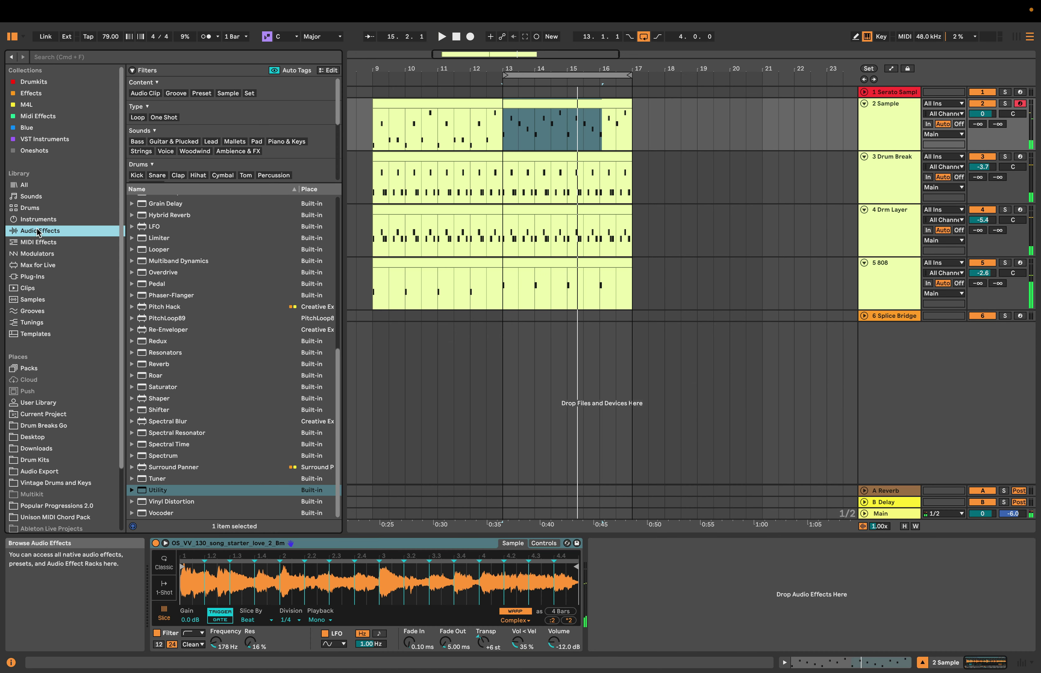
{"action": "scroll", "coordinate": [158, 258], "scroll_direction": "up", "scroll_amount": 10}
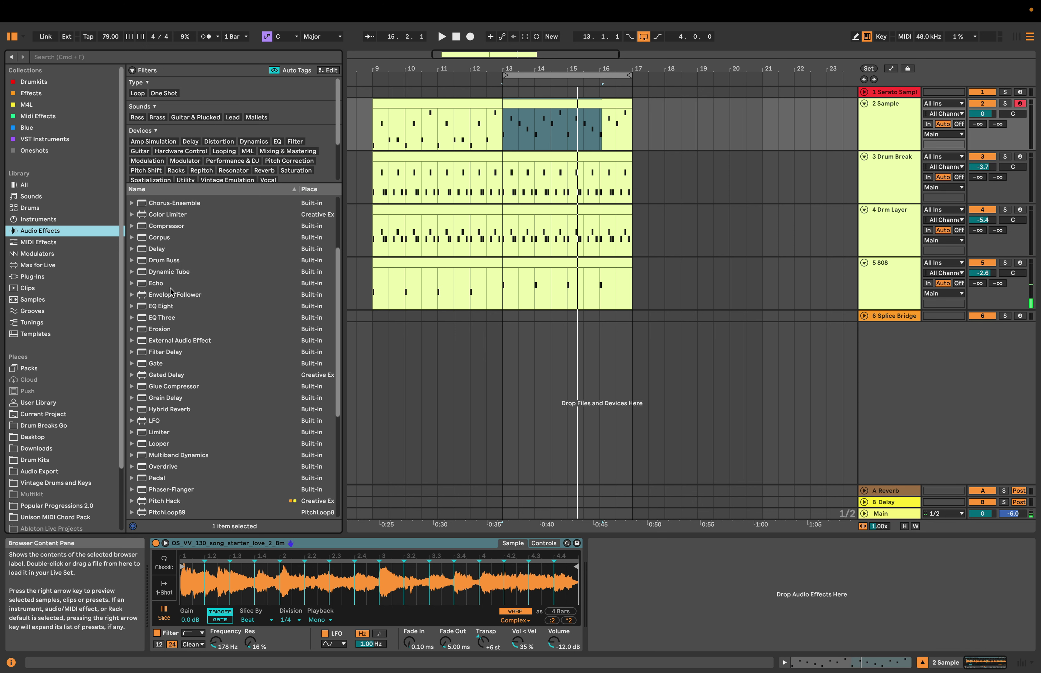
{"action": "left_click", "coordinate": [174, 240]}
{"action": "left_click_drag", "start_coordinate": [678, 569], "coordinate": [656, 575]}
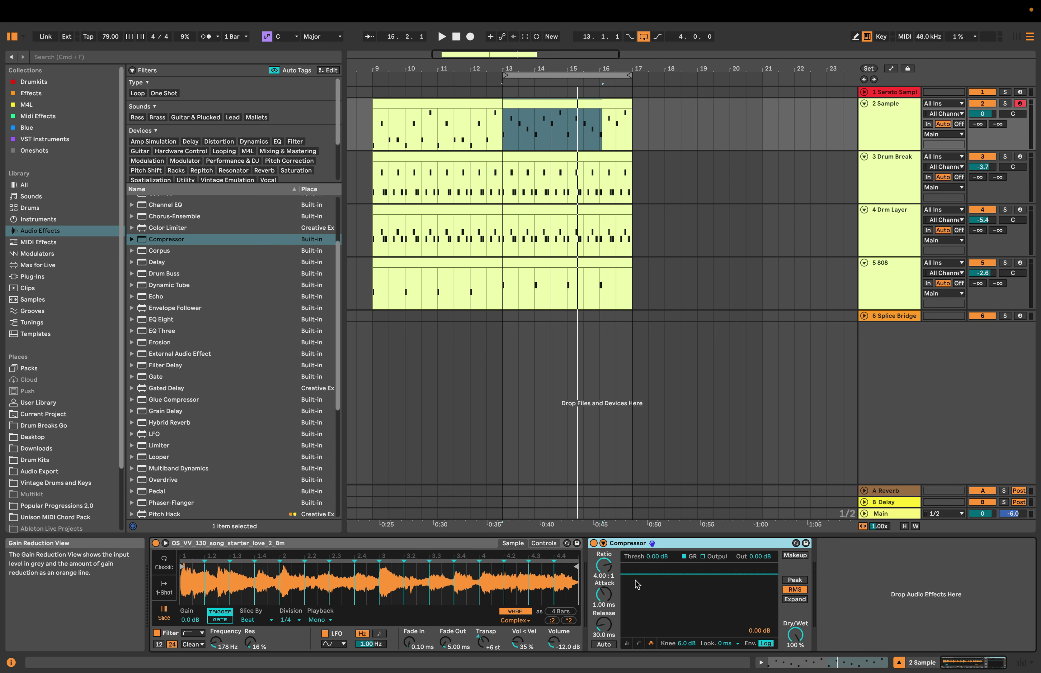
Enable the Compressor's external sidechain with 4 Drm Layer as source, tapping the drum rack kick at Post FX.
{"action": "left_click", "coordinate": [632, 644]}
{"action": "left_click", "coordinate": [595, 600]}
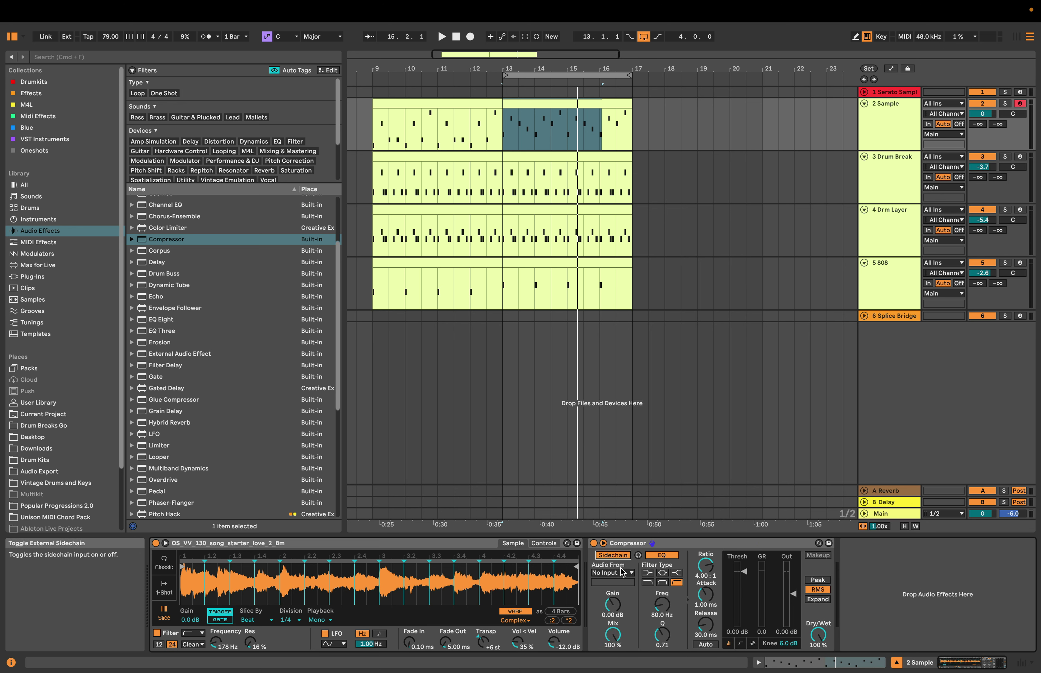
{"action": "left_click", "coordinate": [622, 572]}
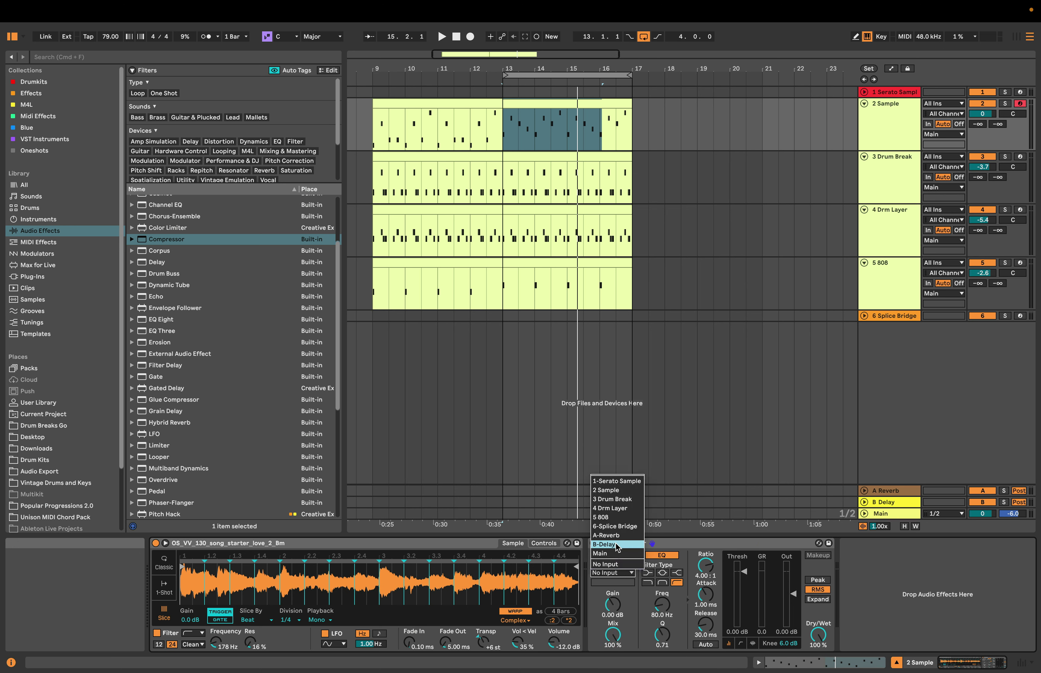
{"action": "left_click", "coordinate": [618, 509]}
{"action": "left_click", "coordinate": [617, 583]}
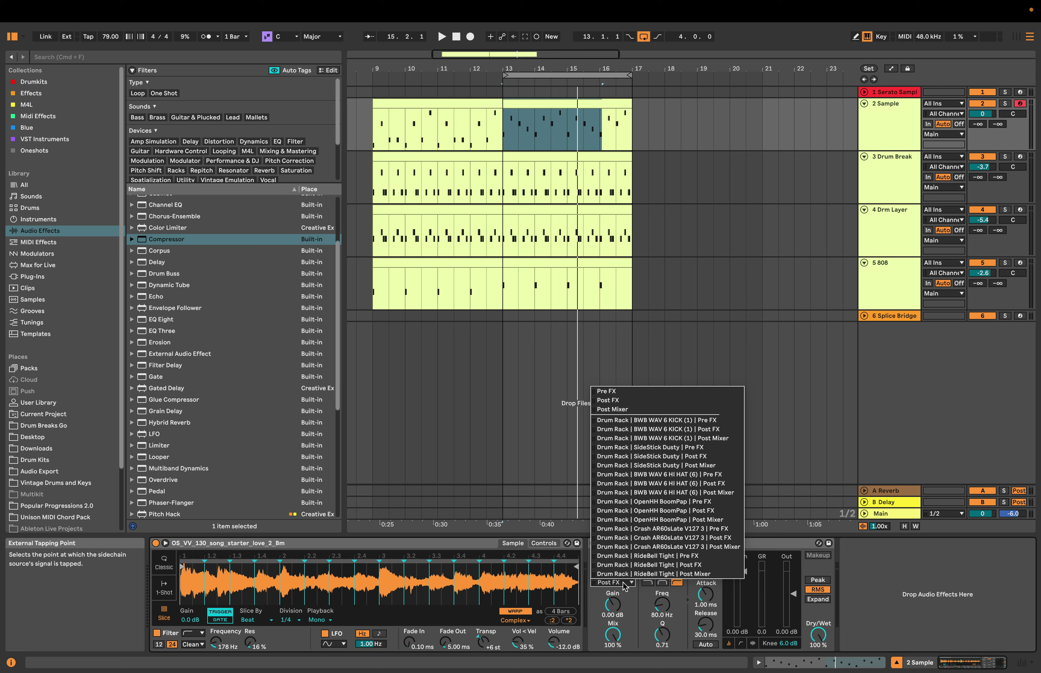
{"action": "left_click", "coordinate": [674, 439]}
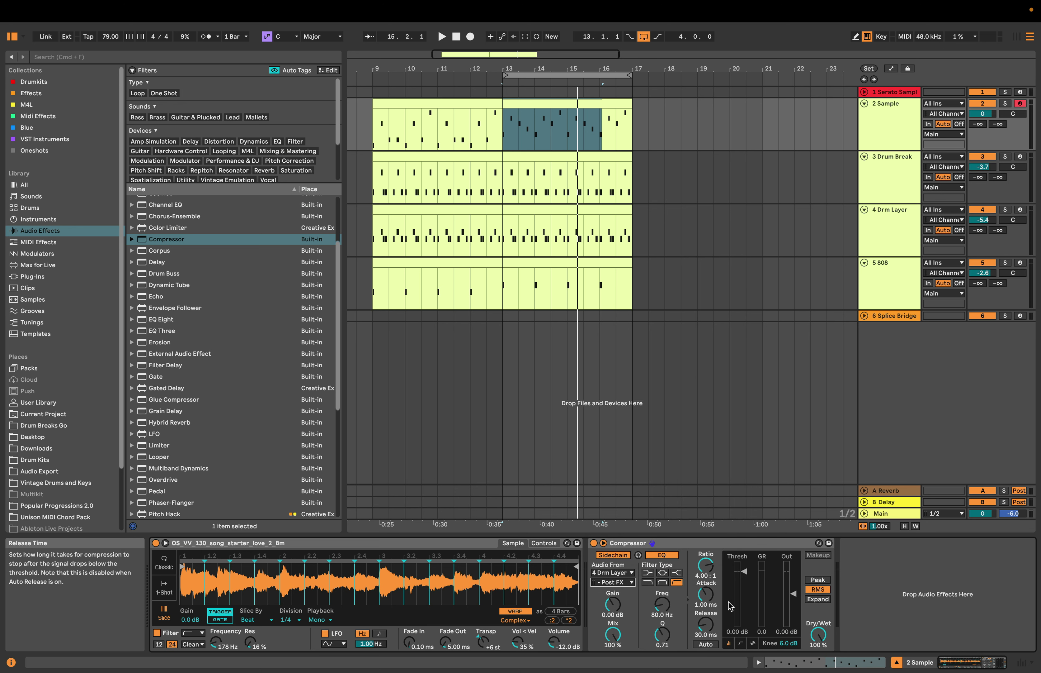
Reselect BWB WAV 6 KICK (1) Post FX as the sidechain tap and lower the Compressor threshold to -17.9 dB, auditioning it in playback.
{"action": "key", "text": "space"}
{"action": "left_click_drag", "start_coordinate": [743, 592], "coordinate": [739, 597]}
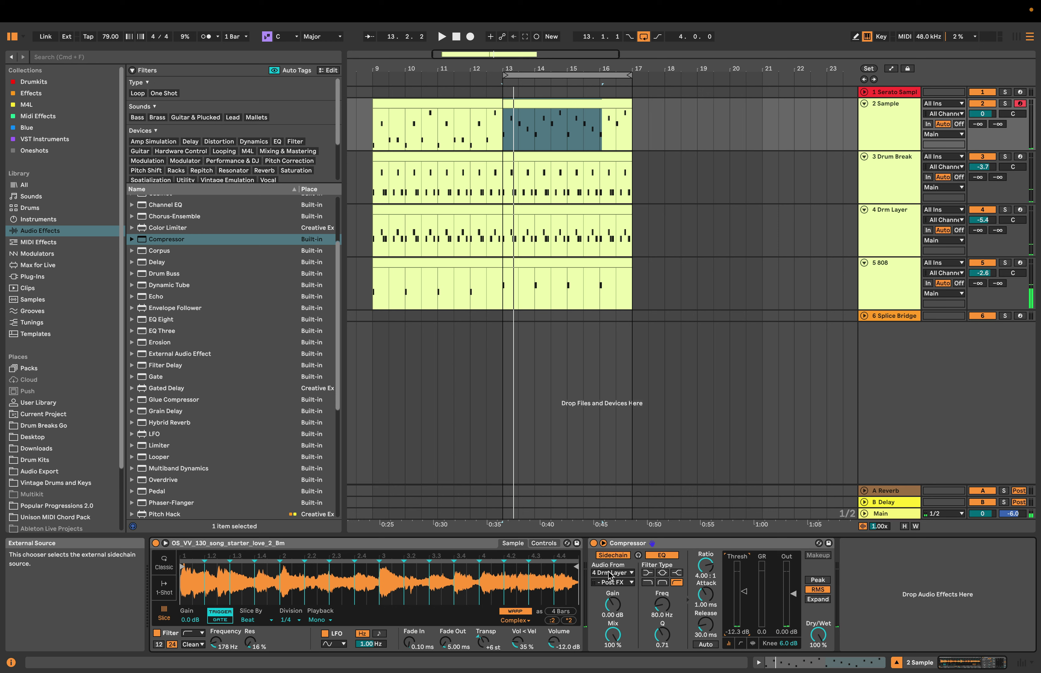
{"action": "left_click", "coordinate": [607, 582]}
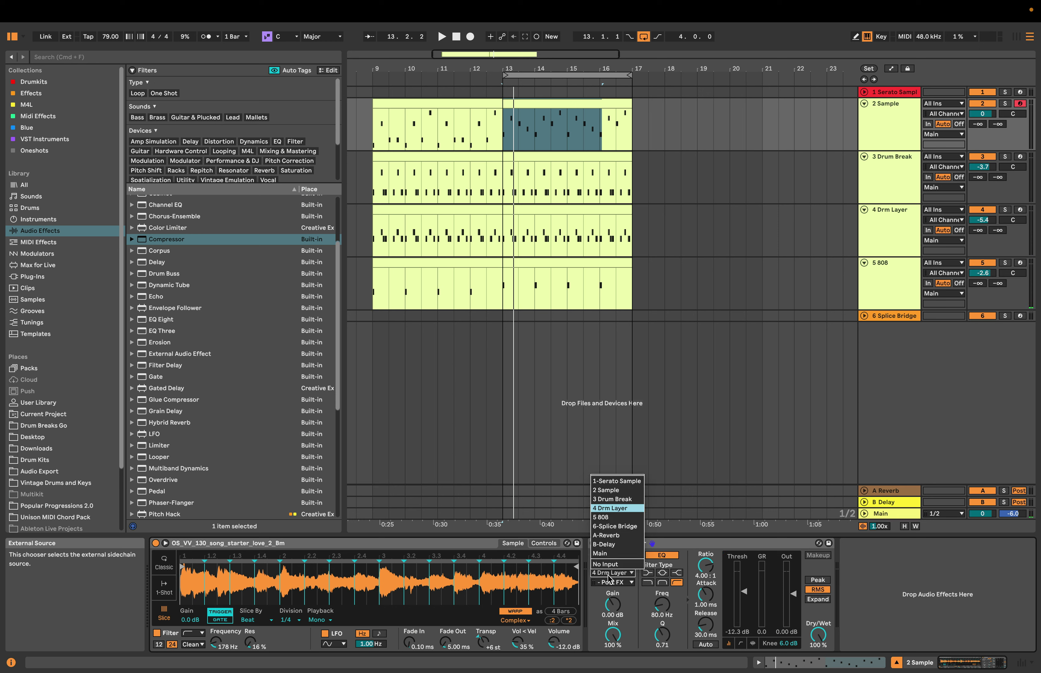
{"action": "left_click", "coordinate": [611, 582]}
{"action": "left_click", "coordinate": [614, 582]}
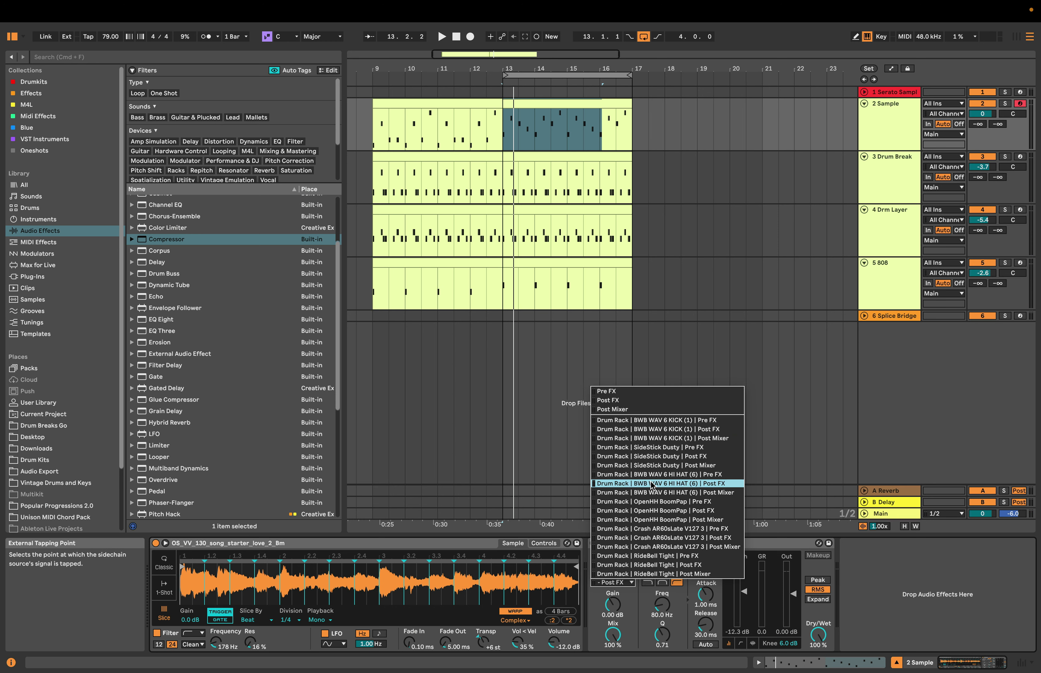
{"action": "left_click", "coordinate": [679, 429]}
{"action": "key", "text": "space"}
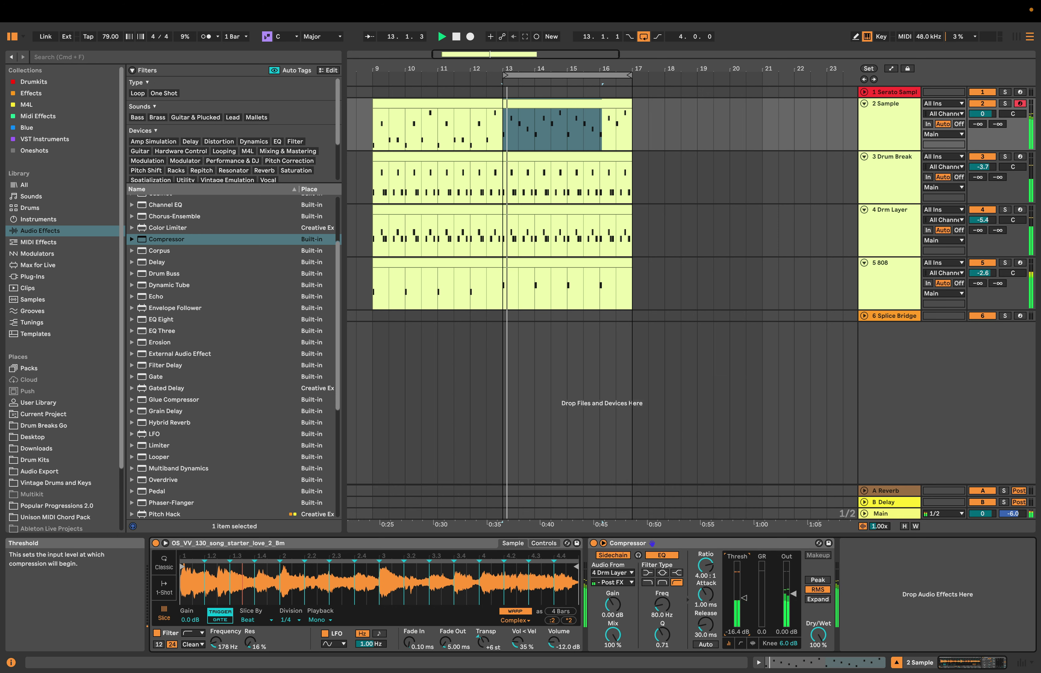
{"action": "left_click_drag", "start_coordinate": [744, 598], "coordinate": [748, 607]}
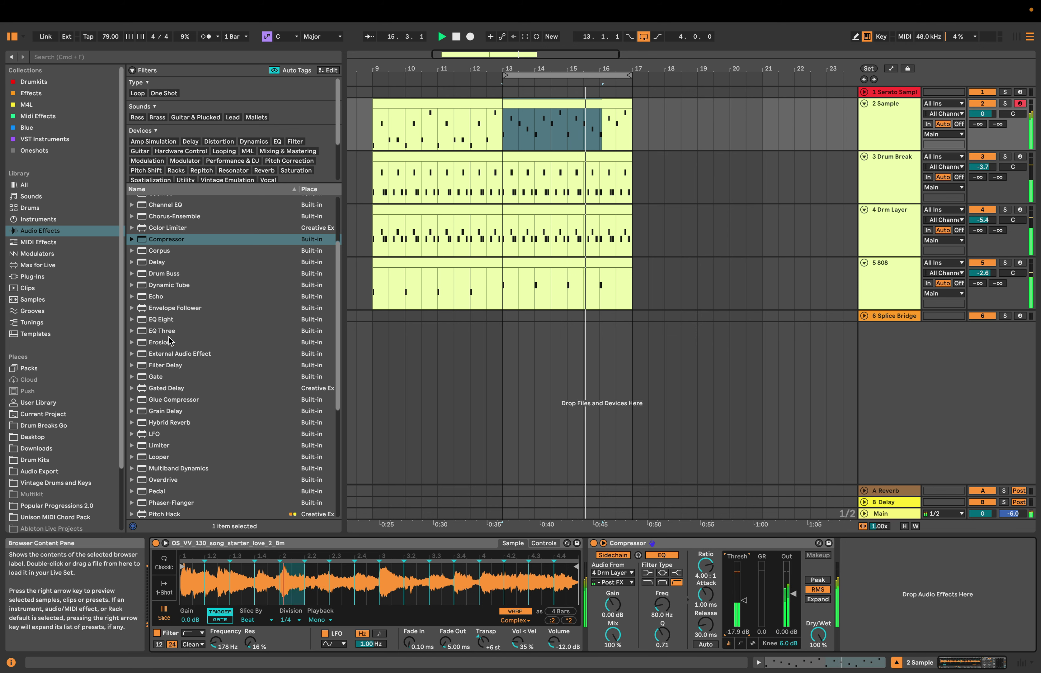
Add EQ Eight after the Compressor on the Sample track and gently dip the mids, with band 3 at 918 Hz and -1.12 dB.
{"action": "left_click_drag", "start_coordinate": [161, 319], "coordinate": [939, 586]}
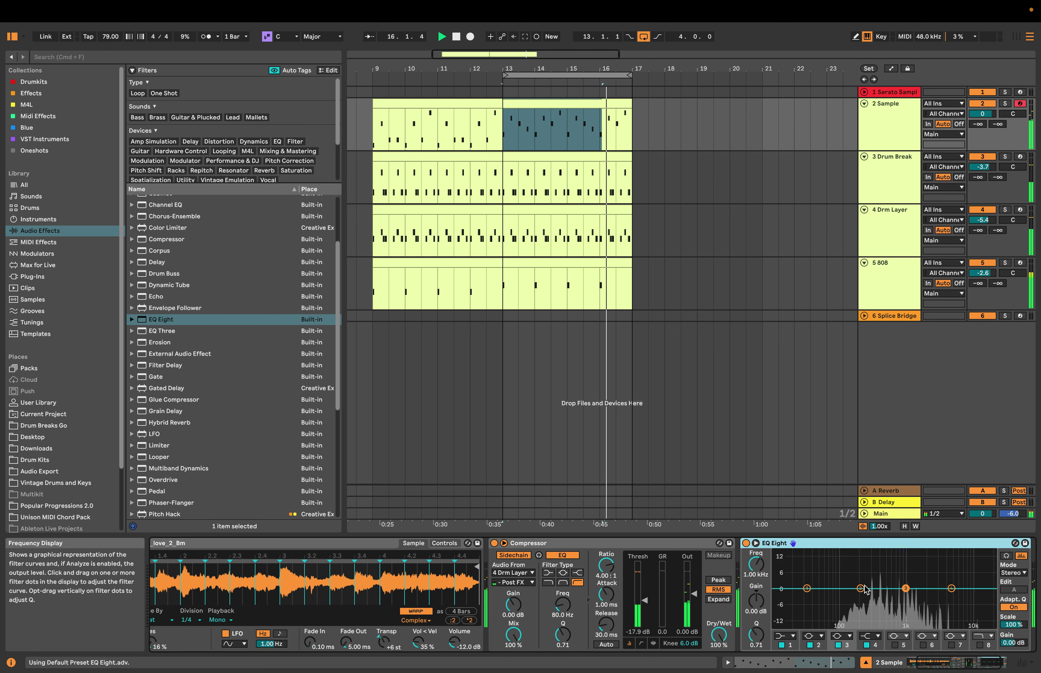
{"action": "left_click_drag", "start_coordinate": [866, 589], "coordinate": [867, 595]}
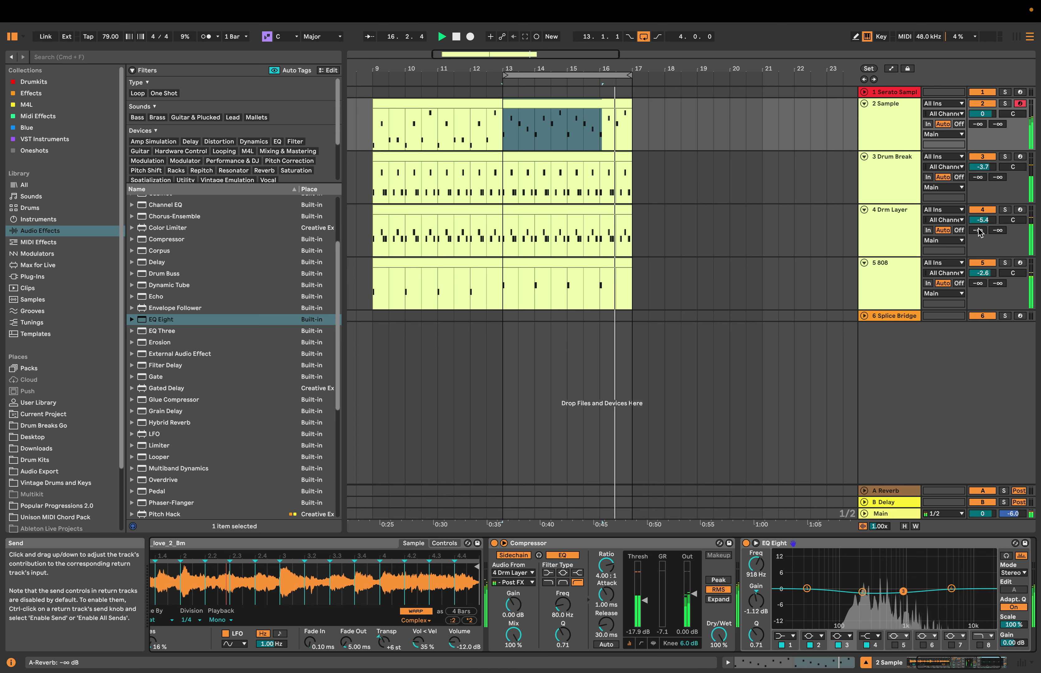
Extend the playback loop to eight bars starting at bar 9, and show the Main track's devices in Session View.
{"action": "left_click_drag", "start_coordinate": [503, 74], "coordinate": [374, 75]}
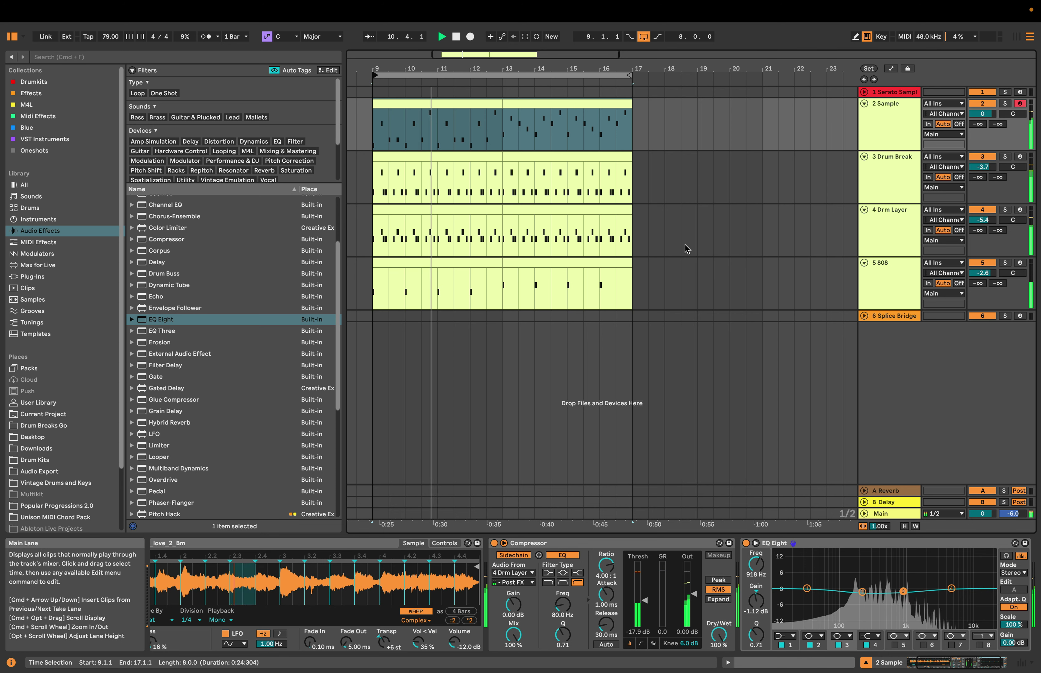
{"action": "key", "text": "Tab"}
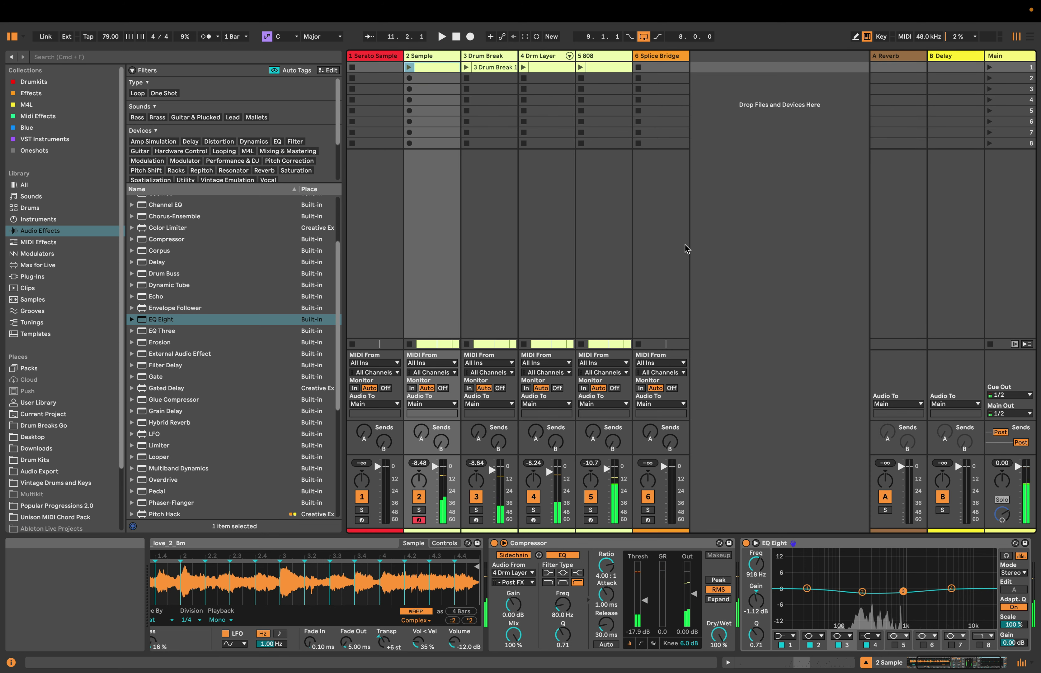
{"action": "left_click", "coordinate": [1026, 58]}
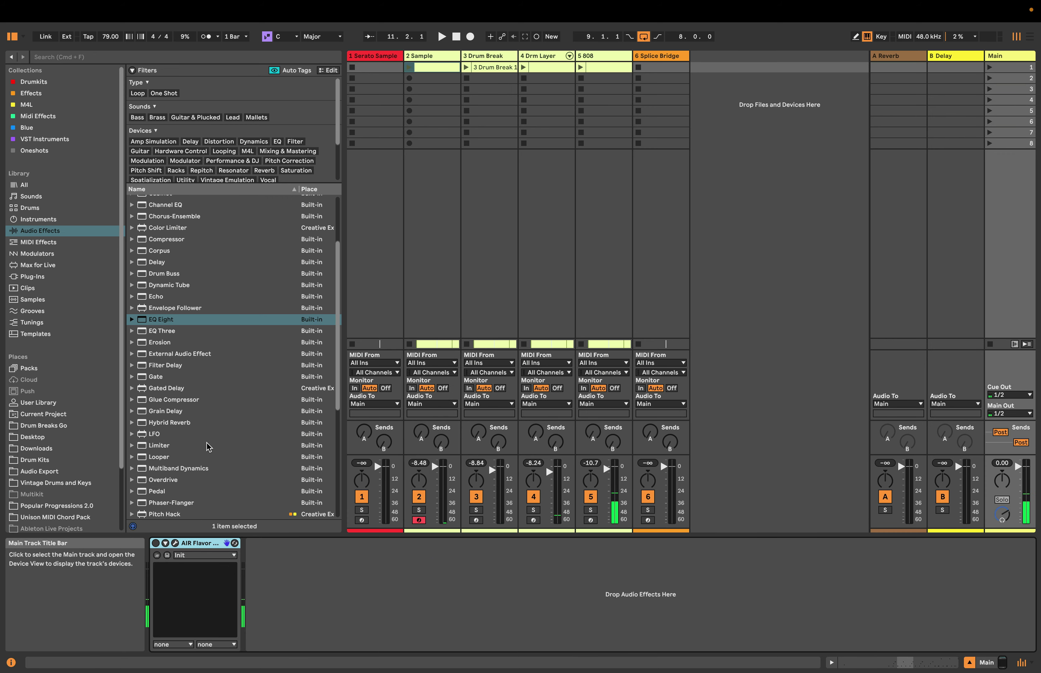